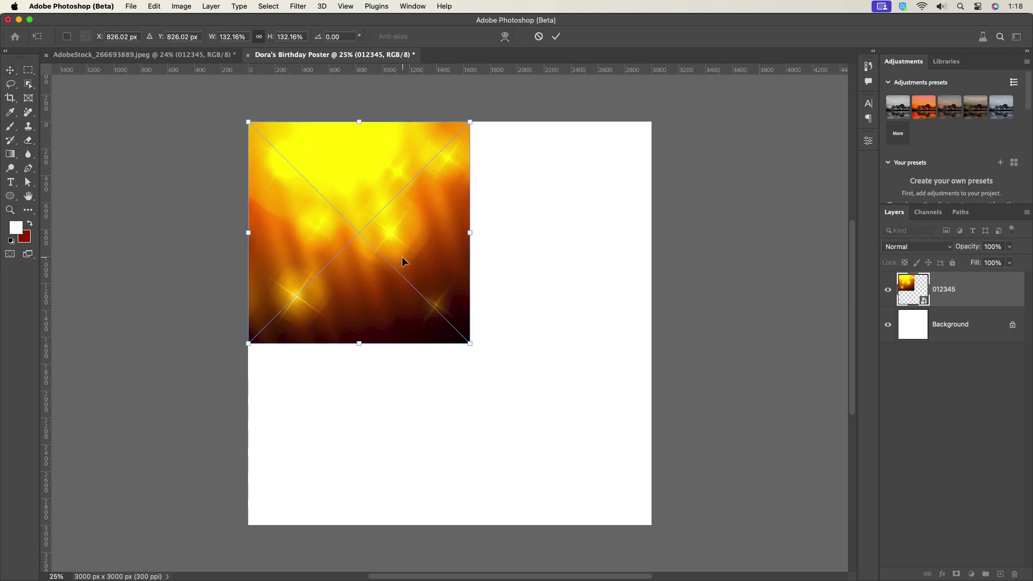
# Step: Scale the placed golden bokeh image to about 3097 px square so it covers the whole canvas
pyautogui.moveTo(470, 343); pyautogui.dragTo(657, 528)
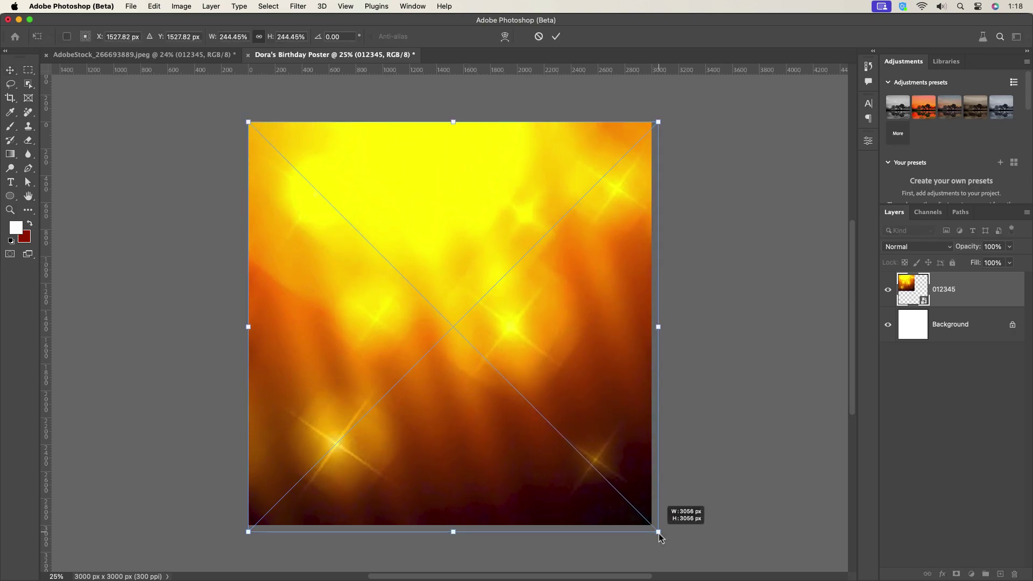
pyautogui.moveTo(532, 412); pyautogui.dragTo(530, 413)
pyautogui.moveTo(437, 139); pyautogui.dragTo(450, 115)
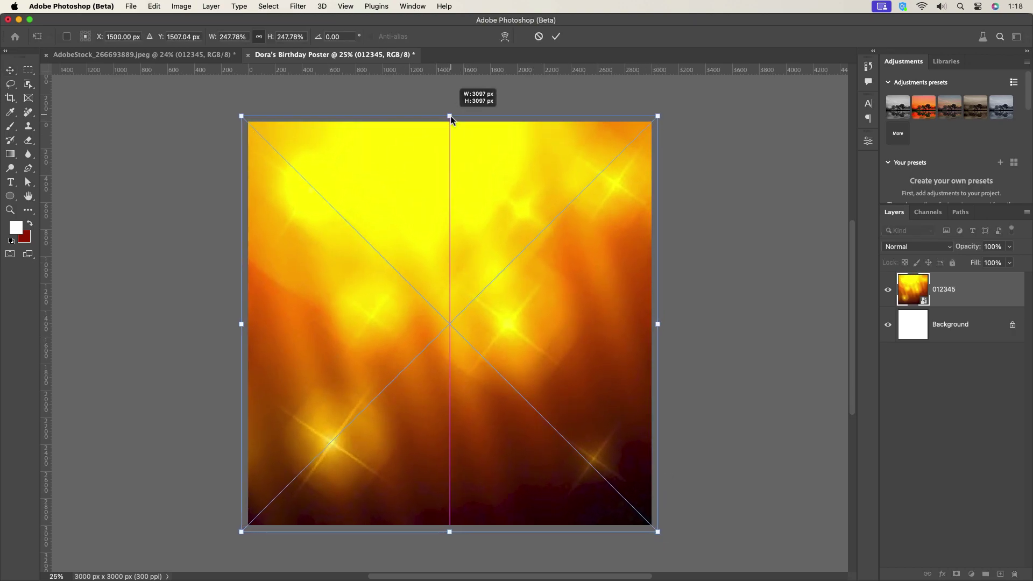
pyautogui.click(556, 36)
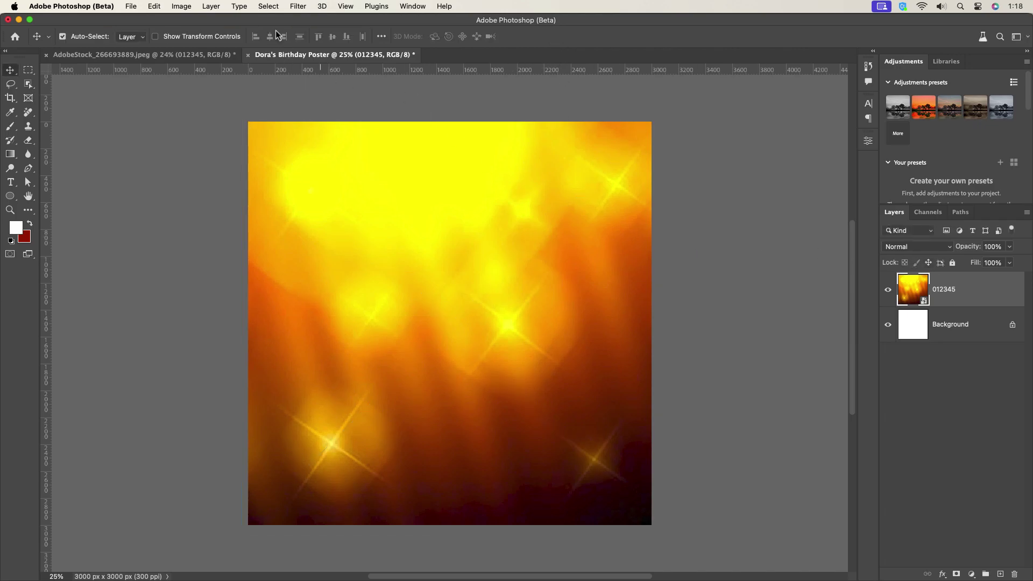
# Step: Apply a Gaussian Blur with a 43 px radius to the golden bokeh layer
pyautogui.click(294, 9)
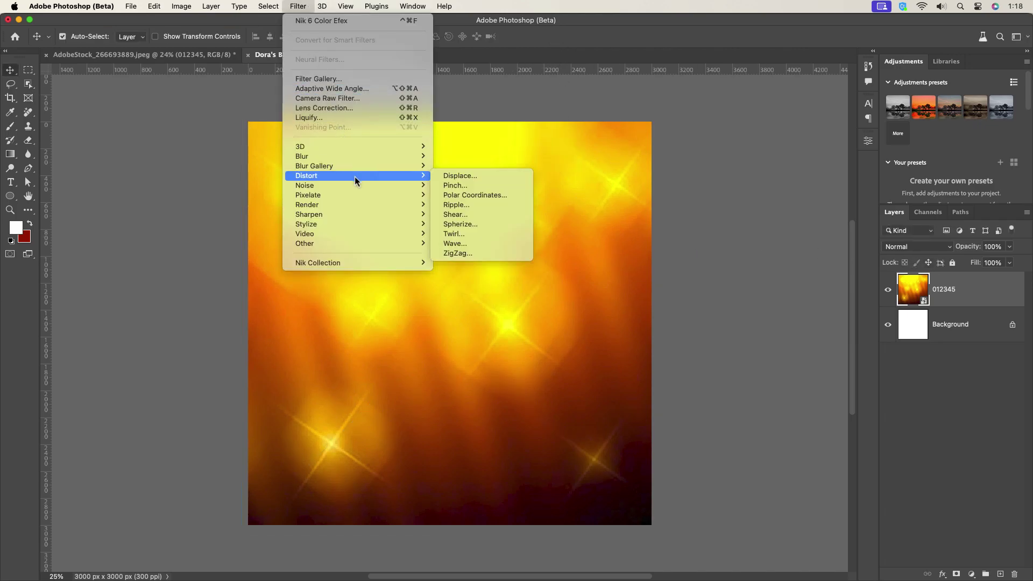
pyautogui.moveTo(409, 156)
pyautogui.click(463, 206)
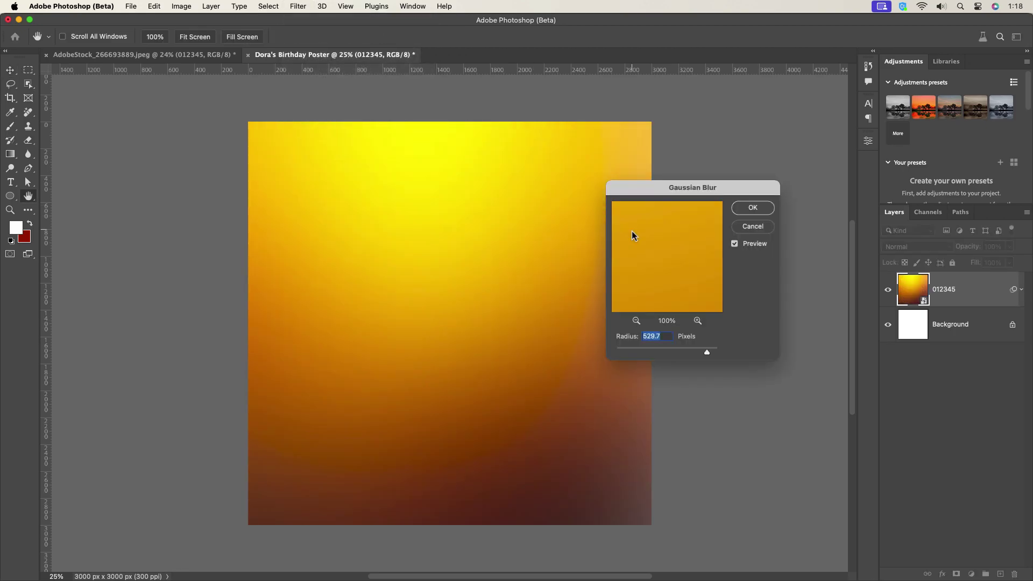
pyautogui.moveTo(686, 353); pyautogui.dragTo(669, 350)
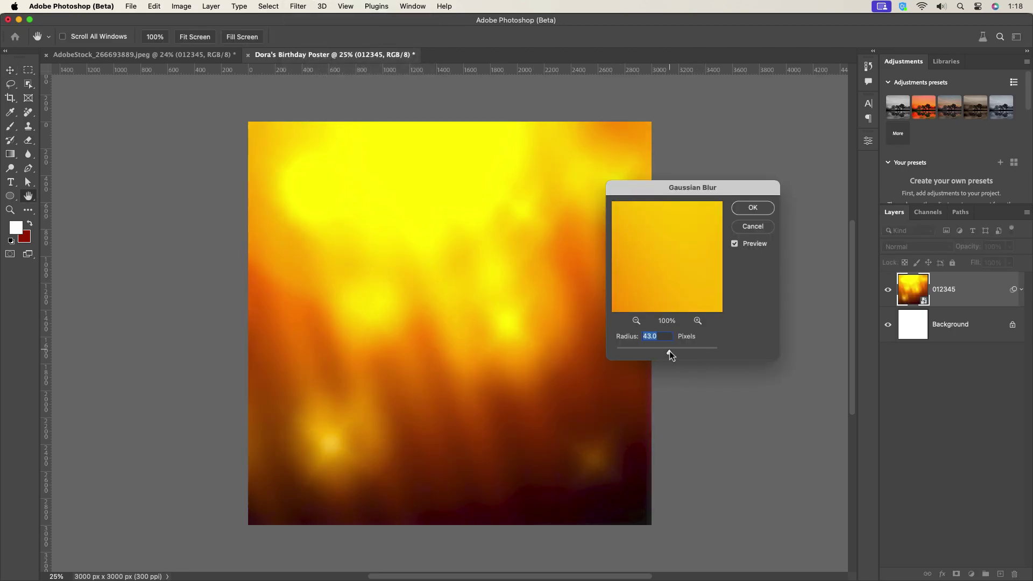
pyautogui.click(753, 209)
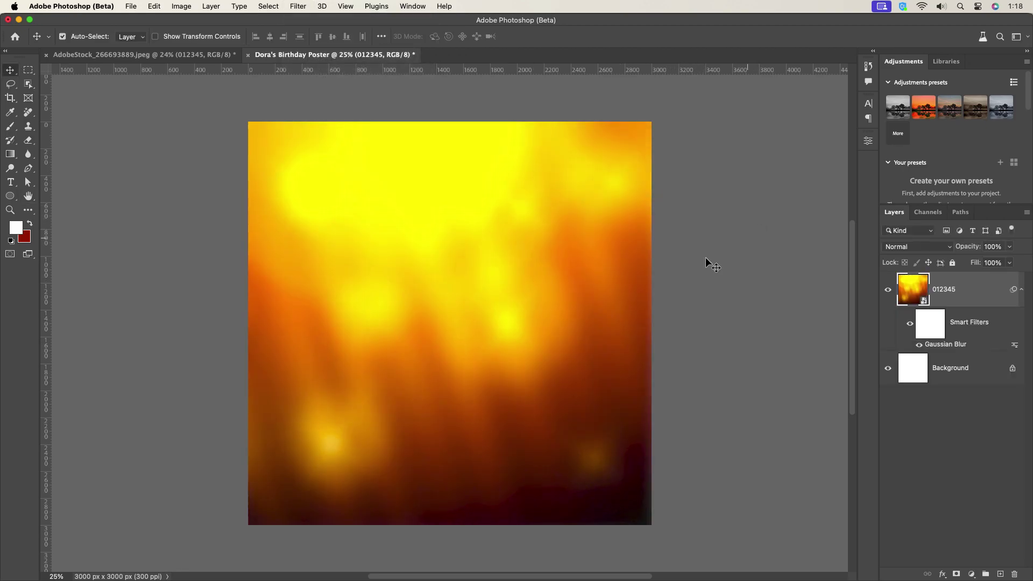
# Step: Bring the orange sunburst image from the AdobeStock_266693889.jpeg document into the birthday poster
pyautogui.click(102, 55)
pyautogui.moveTo(286, 400); pyautogui.dragTo(461, 287)
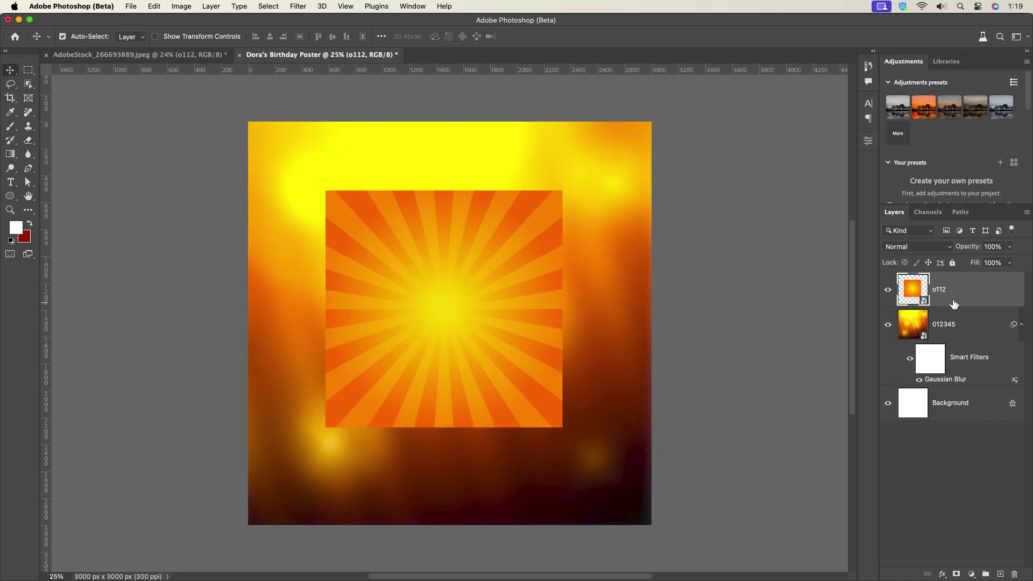
pyautogui.rightClick(962, 297)
pyautogui.click(904, 183)
# Step: Enlarge the sunburst to cover the entire canvas and set its blend mode to Soft Light
pyautogui.press('super+t')
pyautogui.moveTo(562, 309); pyautogui.dragTo(657, 335)
pyautogui.moveTo(513, 301); pyautogui.dragTo(519, 318)
pyautogui.click(556, 38)
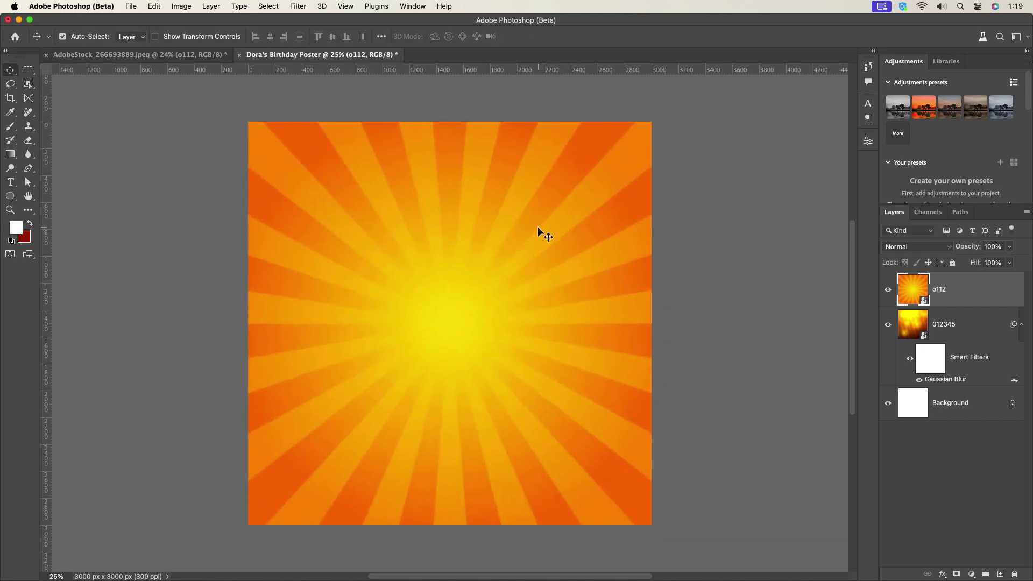
pyautogui.click(931, 247)
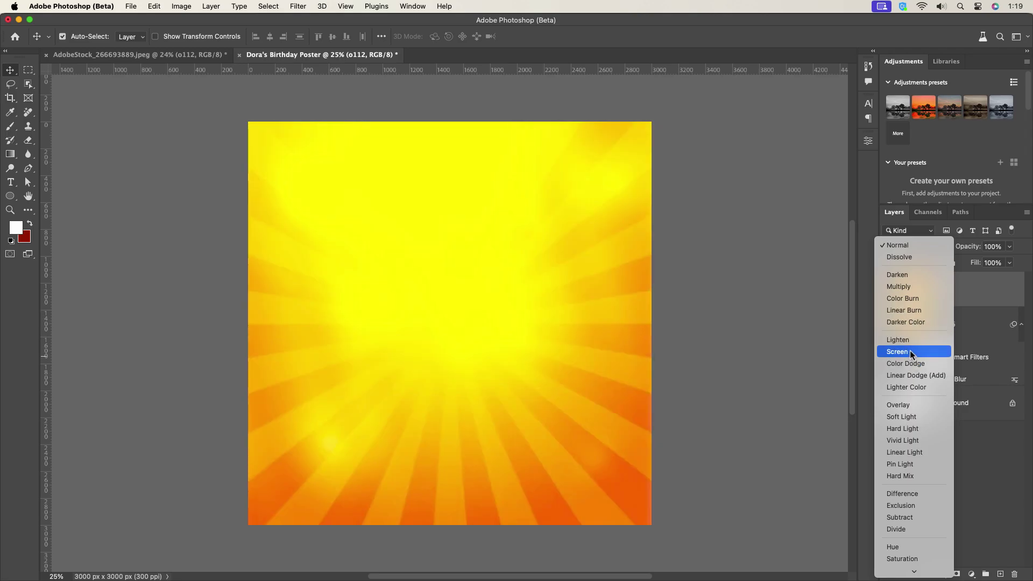
pyautogui.click(903, 417)
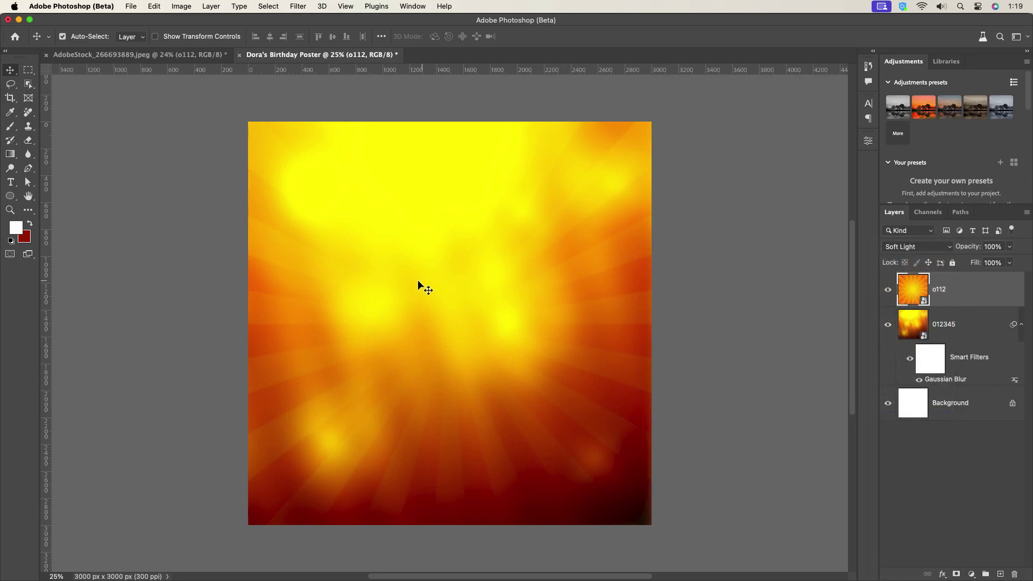
# Step: Bring the cut-out woman from the AdobeStock_266693889.jpeg document into the poster and convert her layer to a smart object
pyautogui.click(198, 58)
pyautogui.moveTo(532, 253); pyautogui.dragTo(529, 323)
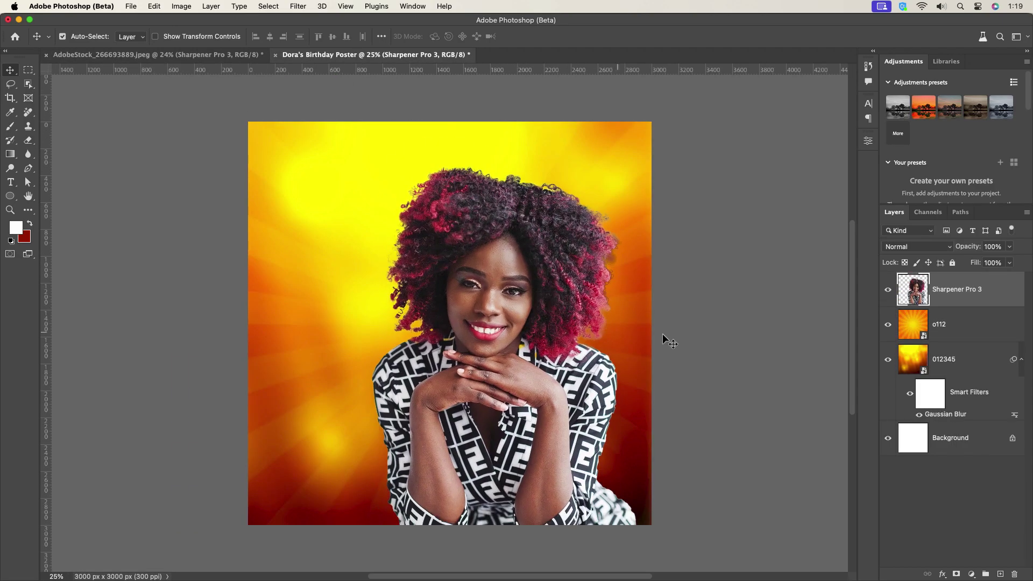
pyautogui.rightClick(974, 299)
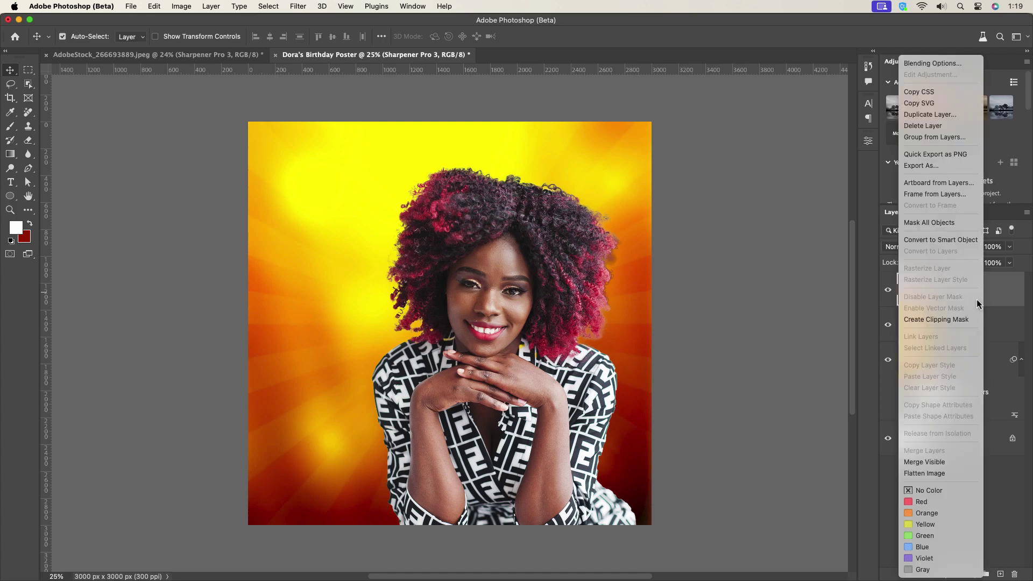
pyautogui.click(924, 242)
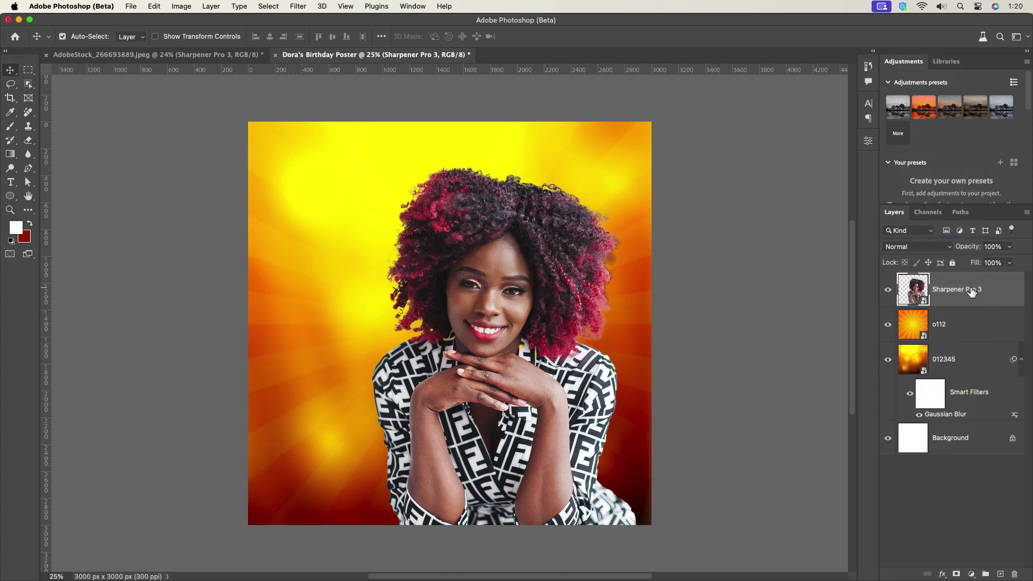
# Step: Scale the woman down to about 84% and position her in the lower right of the poster
pyautogui.press('super+t')
pyautogui.moveTo(636, 353); pyautogui.dragTo(565, 397)
pyautogui.moveTo(547, 309); pyautogui.dragTo(546, 254)
pyautogui.moveTo(554, 350); pyautogui.dragTo(539, 350)
pyautogui.moveTo(530, 251); pyautogui.dragTo(530, 211)
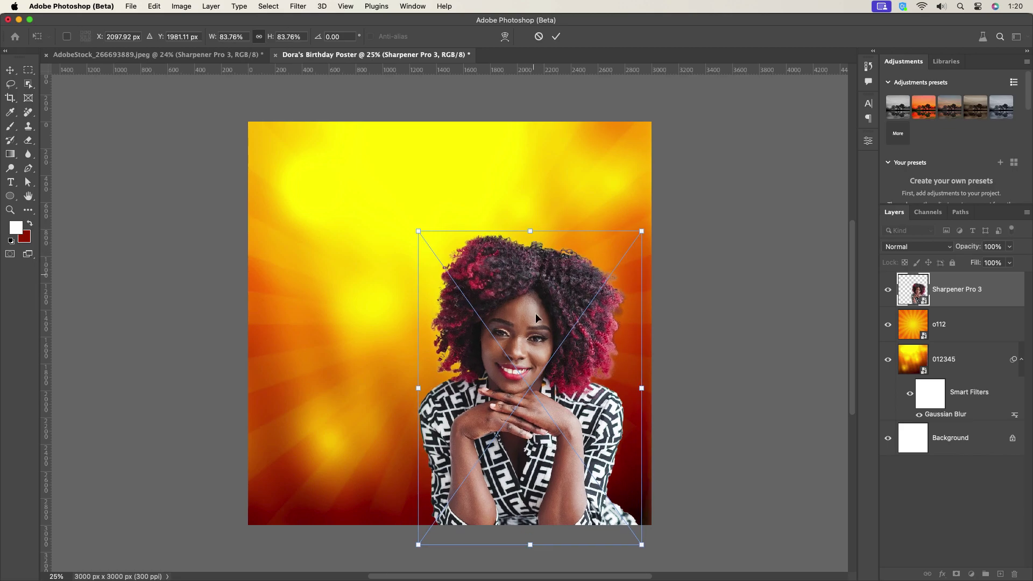
pyautogui.moveTo(534, 290); pyautogui.dragTo(529, 289)
pyautogui.press('Return')
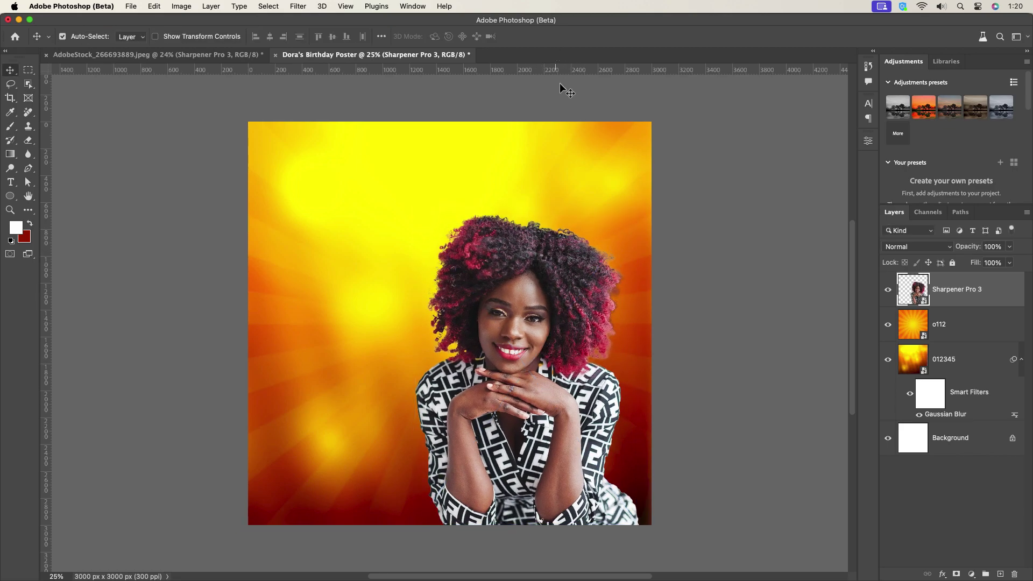
pyautogui.scroll(2, 547, 313)
pyautogui.scroll(-3, 499, 308)
pyautogui.moveTo(514, 301); pyautogui.dragTo(529, 294)
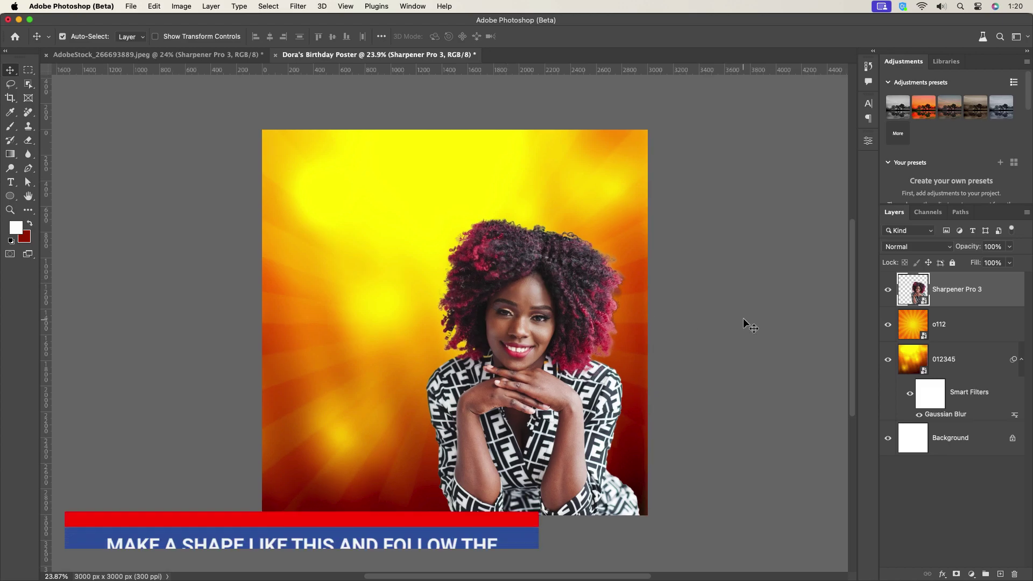
# Step: Draw a white circle about 1702 px wide around the woman's head, without a stroke, and place it behind her layer
pyautogui.rightClick(10, 196)
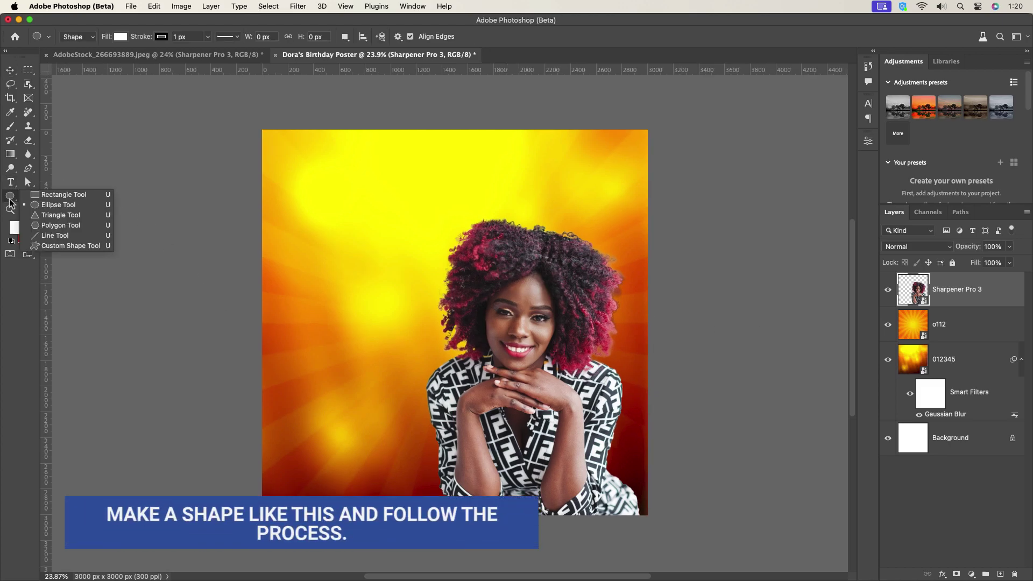
pyautogui.click(47, 208)
pyautogui.moveTo(521, 303); pyautogui.dragTo(628, 411)
pyautogui.click(743, 268)
pyautogui.click(721, 276)
pyautogui.press('super+bracketleft')
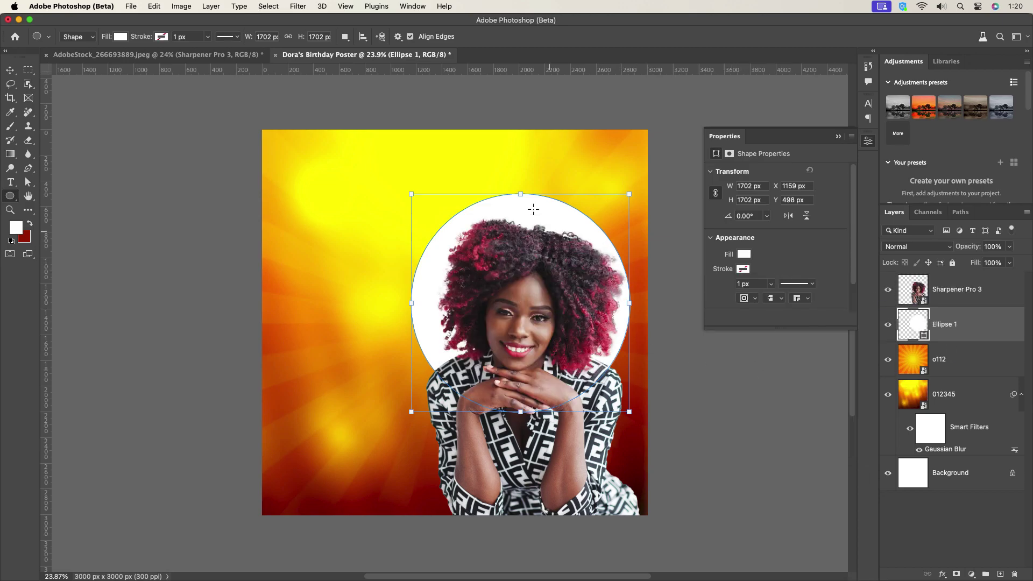
# Step: Shrink the white circle to about 1544 px and center it behind the woman's head
pyautogui.press('v')
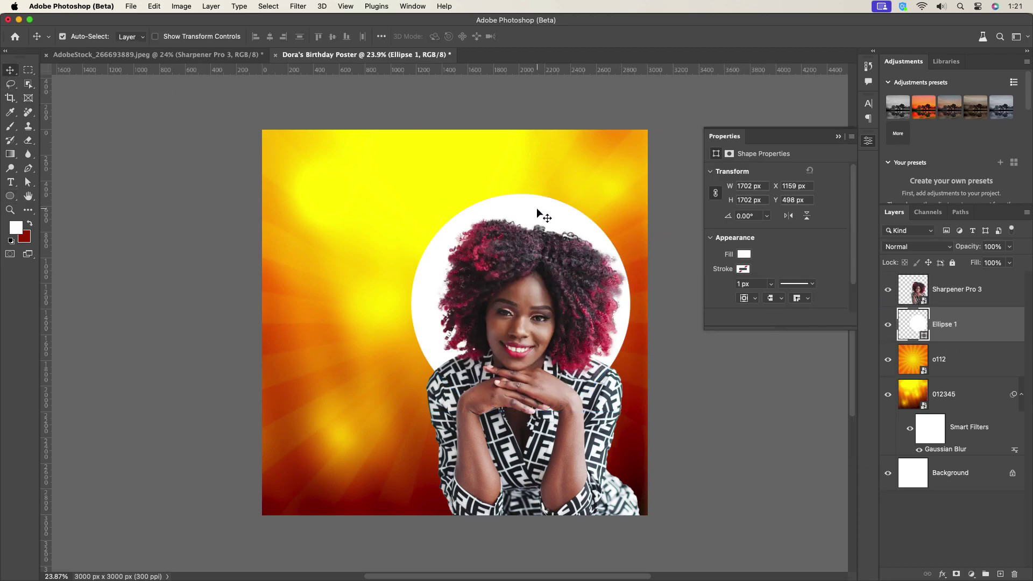
pyautogui.moveTo(530, 205); pyautogui.dragTo(533, 203)
pyautogui.click(538, 259)
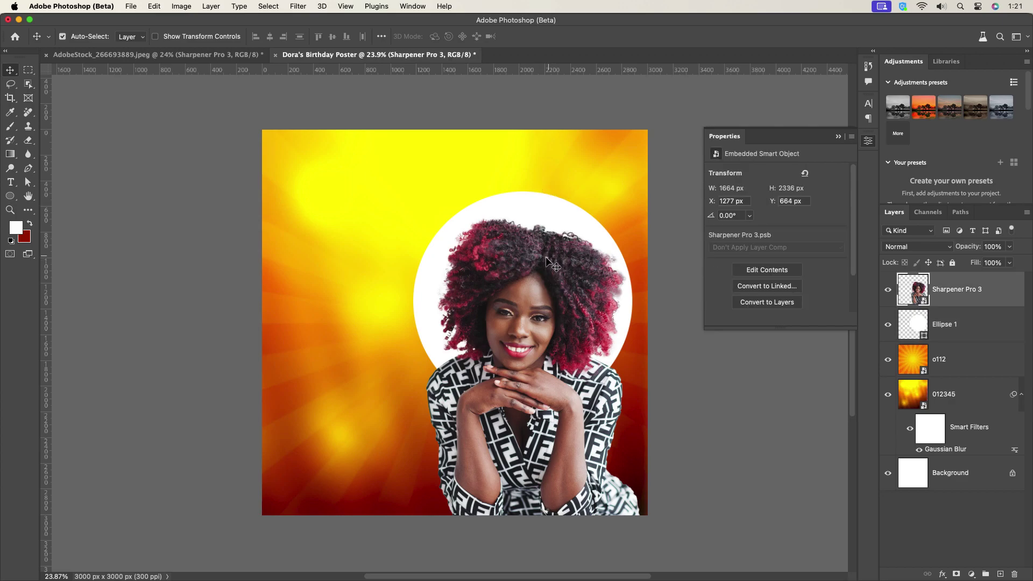
pyautogui.scroll(-1, 547, 256)
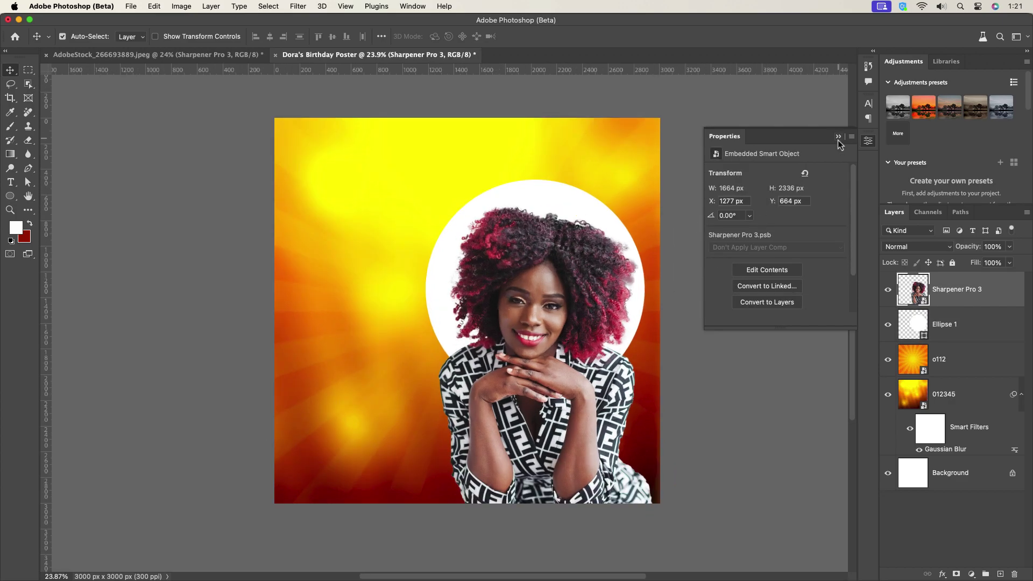
pyautogui.click(838, 138)
pyautogui.click(541, 202)
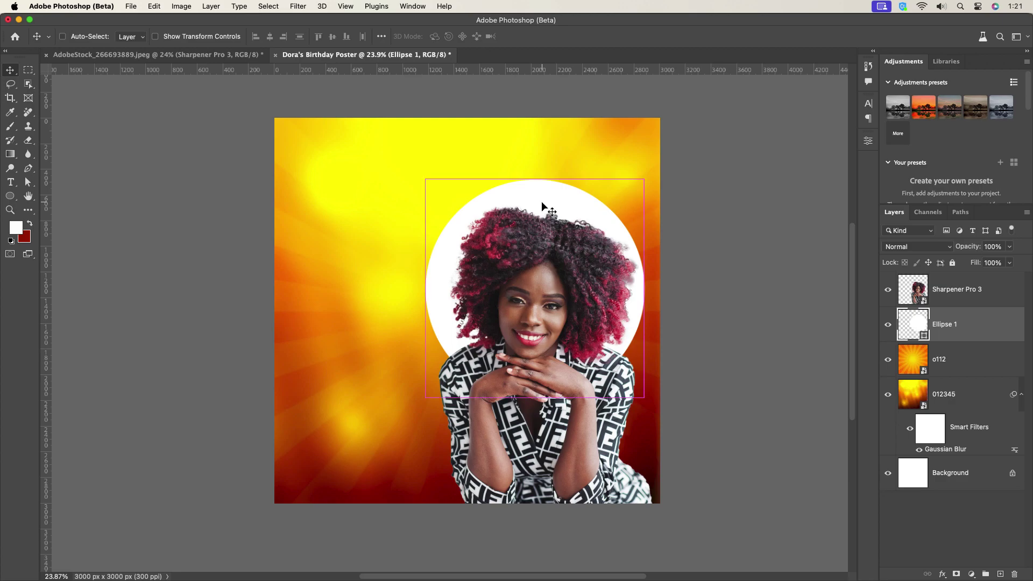
pyautogui.press('cmd+t')
pyautogui.moveTo(644, 288); pyautogui.dragTo(635, 288)
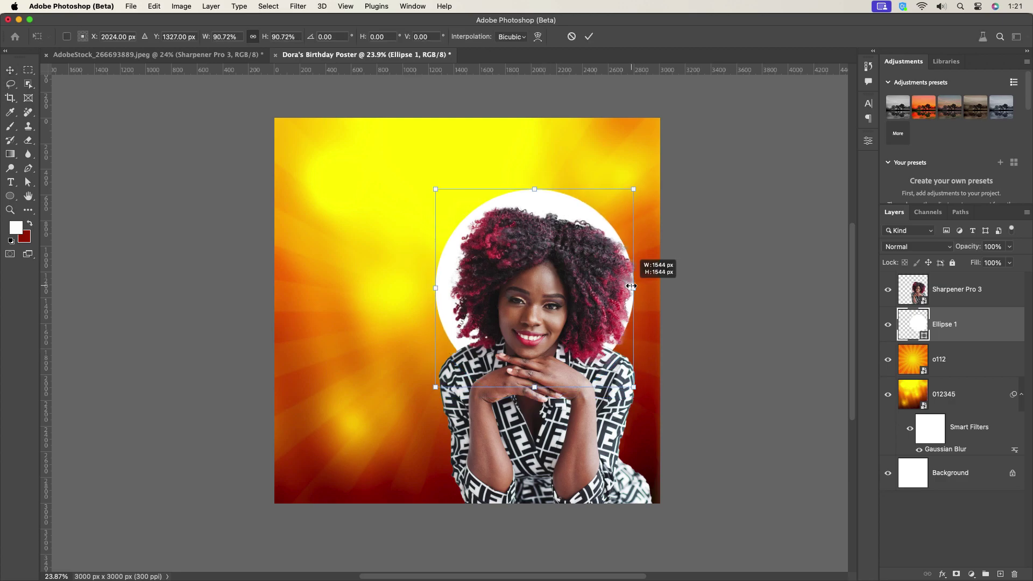
pyautogui.moveTo(547, 204); pyautogui.dragTo(551, 205)
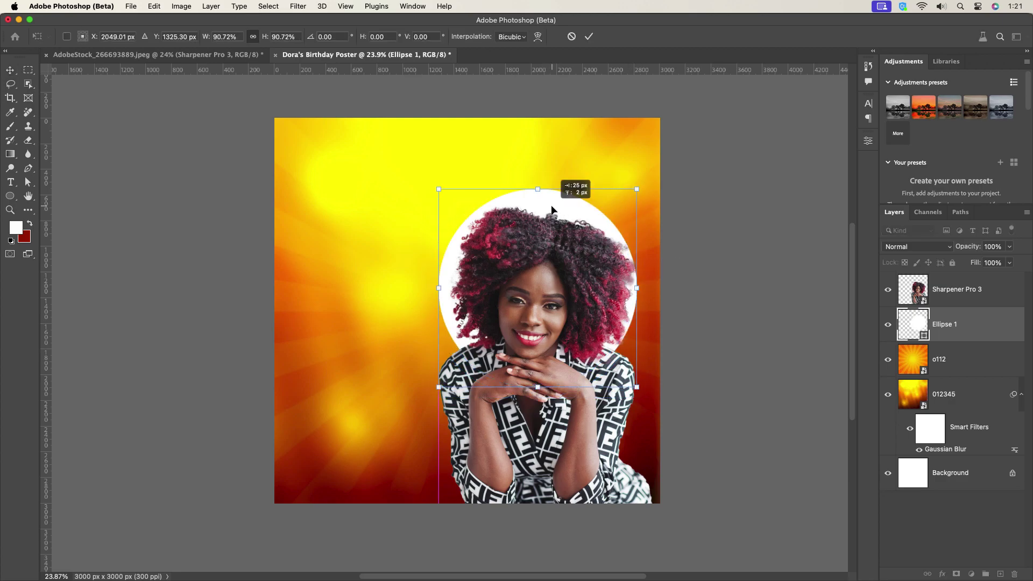
pyautogui.click(589, 36)
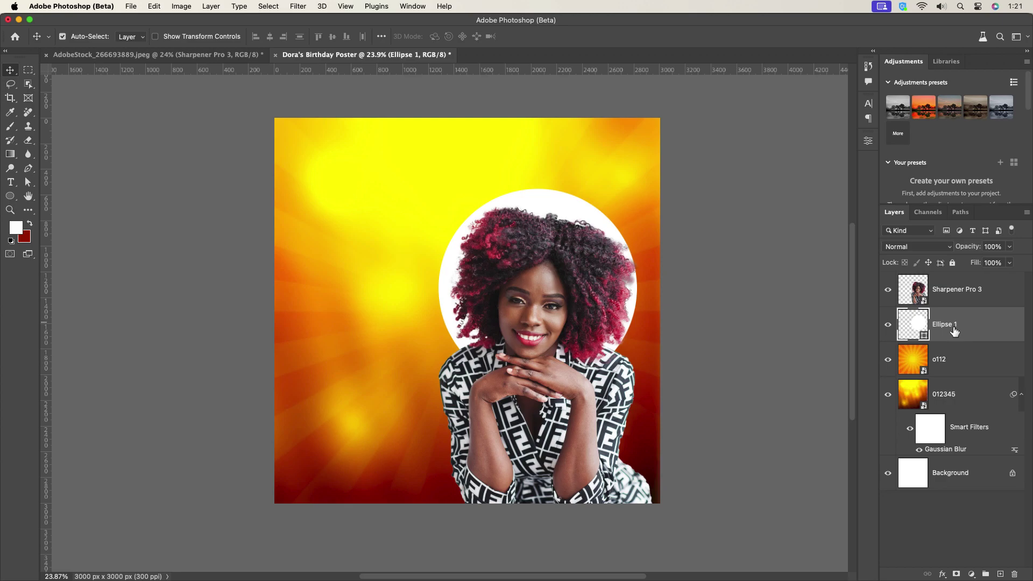
# Step: Duplicate the white circle and enlarge the copy from its center to about 1784 px
pyautogui.press('super+j')
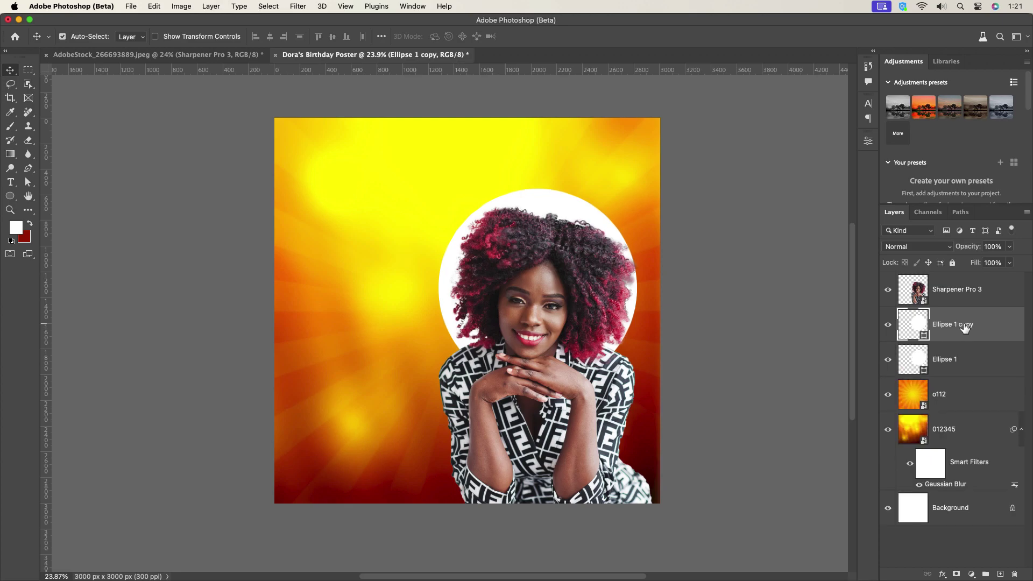
pyautogui.press('super+t')
pyautogui.moveTo(640, 285); pyautogui.dragTo(653, 286)
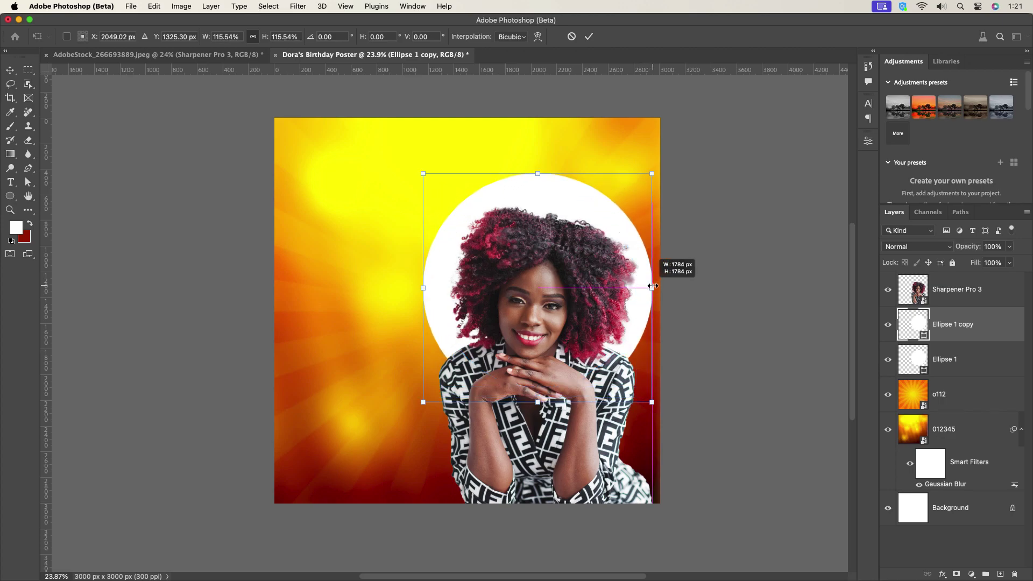
pyautogui.click(589, 36)
# Step: Turn the larger circle copy into a ring with no fill and a 12 px white stroke
pyautogui.click(867, 140)
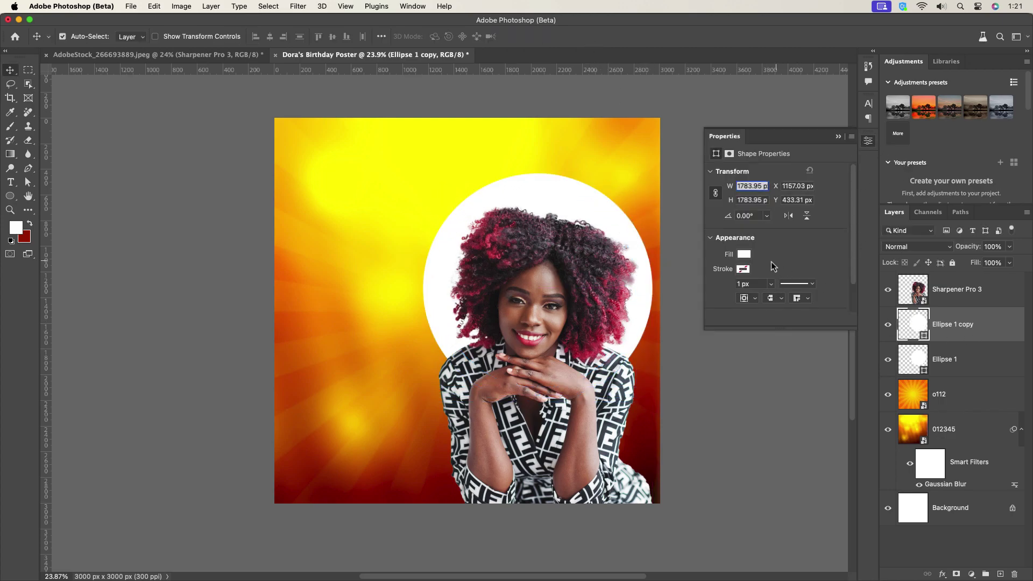
pyautogui.click(744, 254)
pyautogui.click(719, 272)
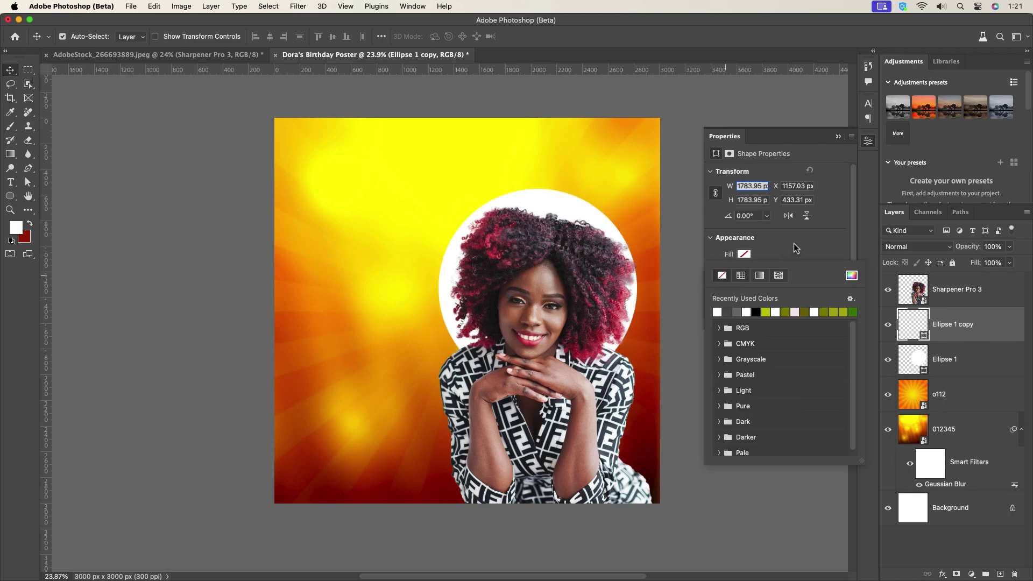
pyautogui.click(793, 243)
pyautogui.click(743, 269)
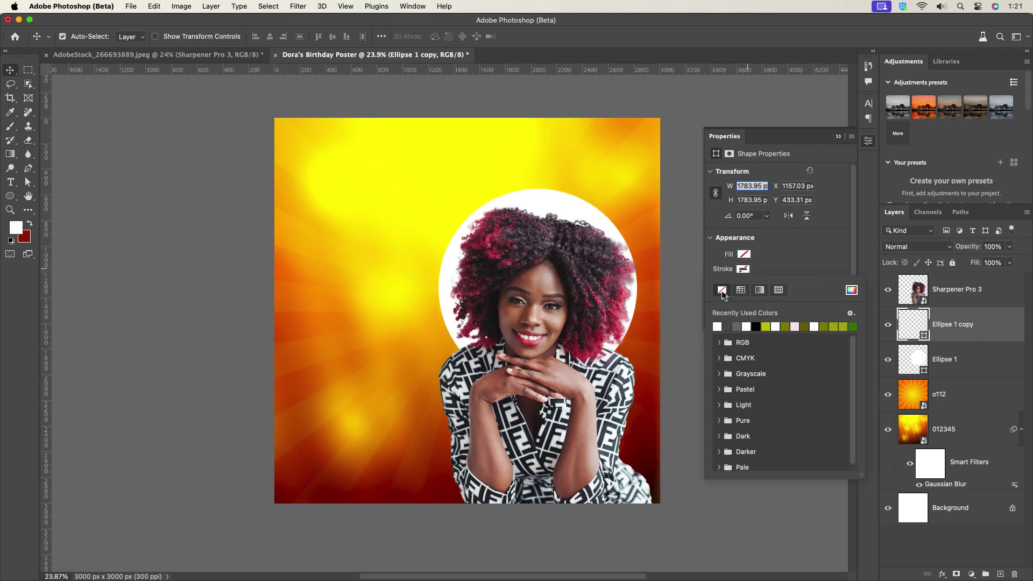
pyautogui.click(772, 280)
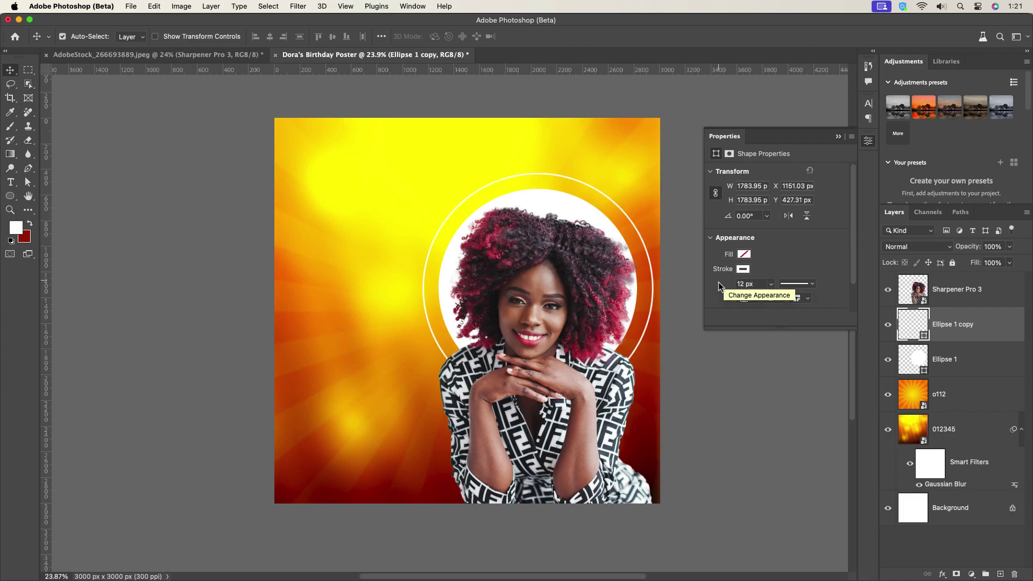
pyautogui.scroll(-1, 525, 285)
pyautogui.scroll(1, 521, 279)
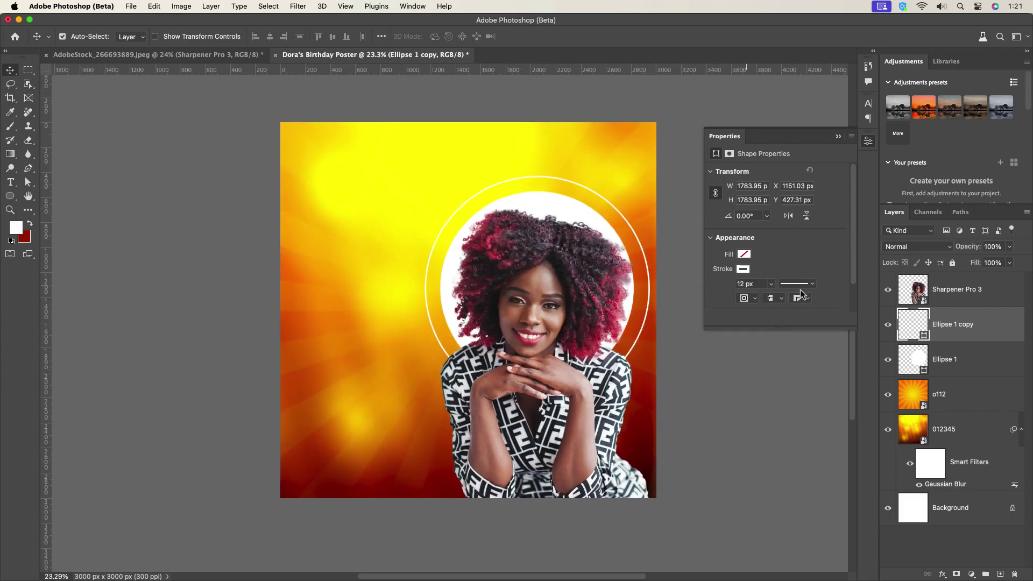
# Step: Duplicate the white circle beneath the original layer and move the copy beside the woman's head, to about X 189 px, Y 512 px
pyautogui.click(538, 311)
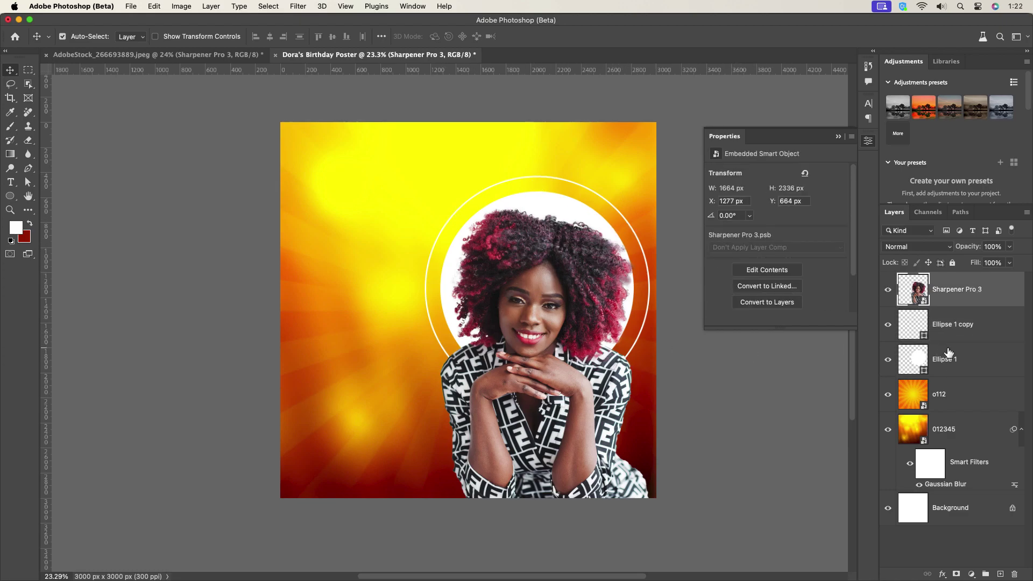
pyautogui.click(962, 360)
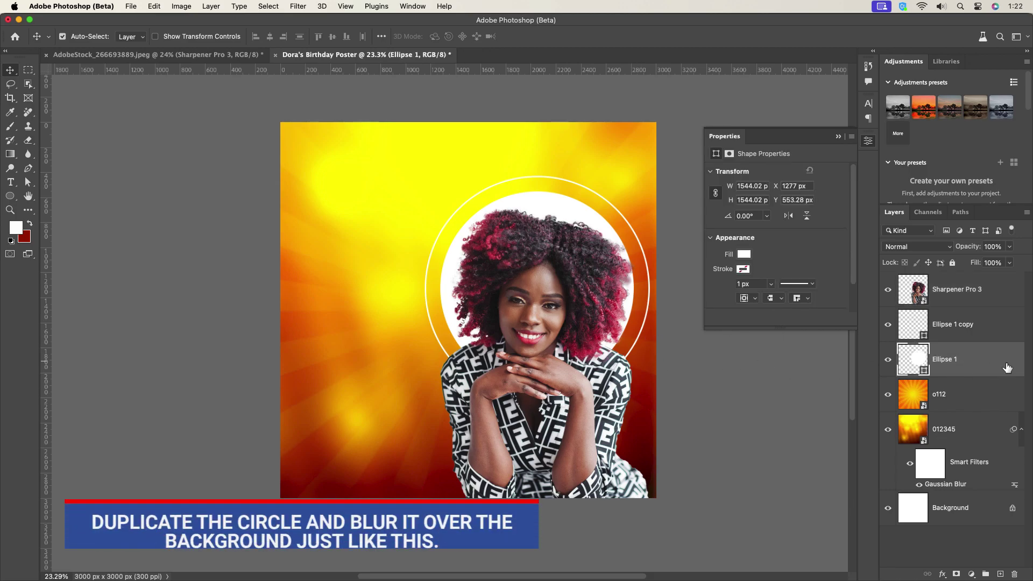
pyautogui.press('super+j')
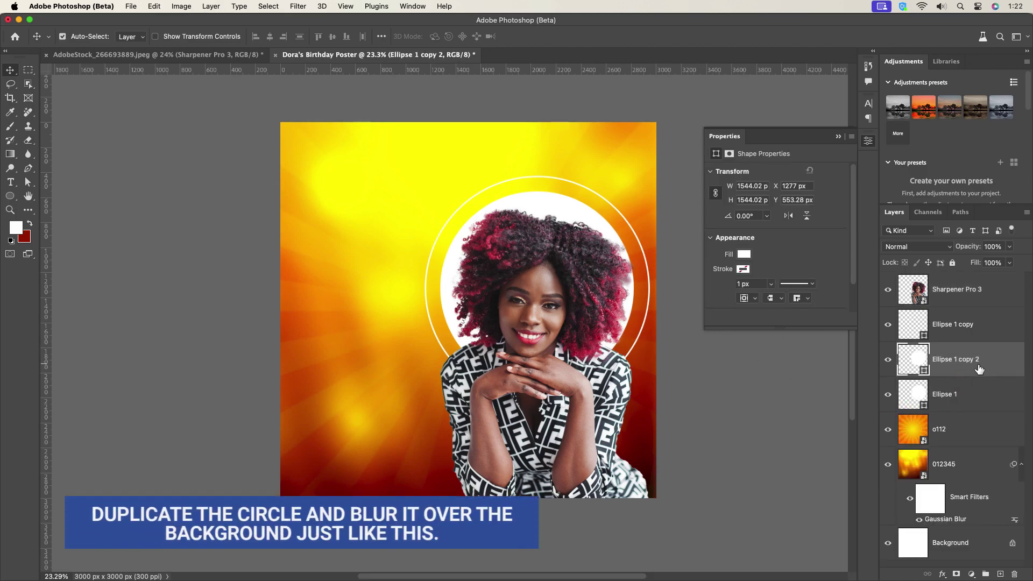
pyautogui.moveTo(978, 368); pyautogui.dragTo(979, 401)
pyautogui.press('super+t')
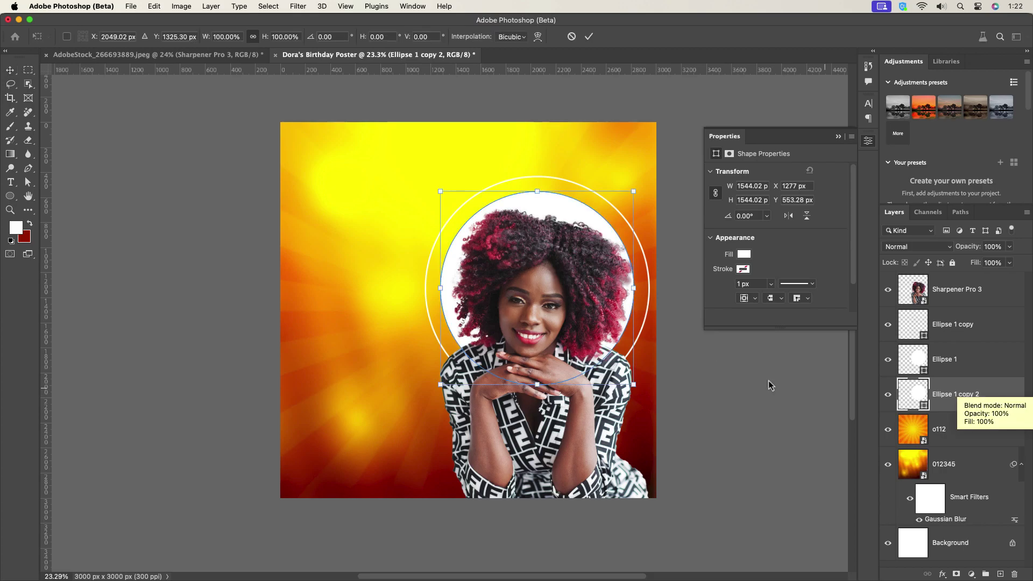
pyautogui.moveTo(456, 263); pyautogui.dragTo(318, 258)
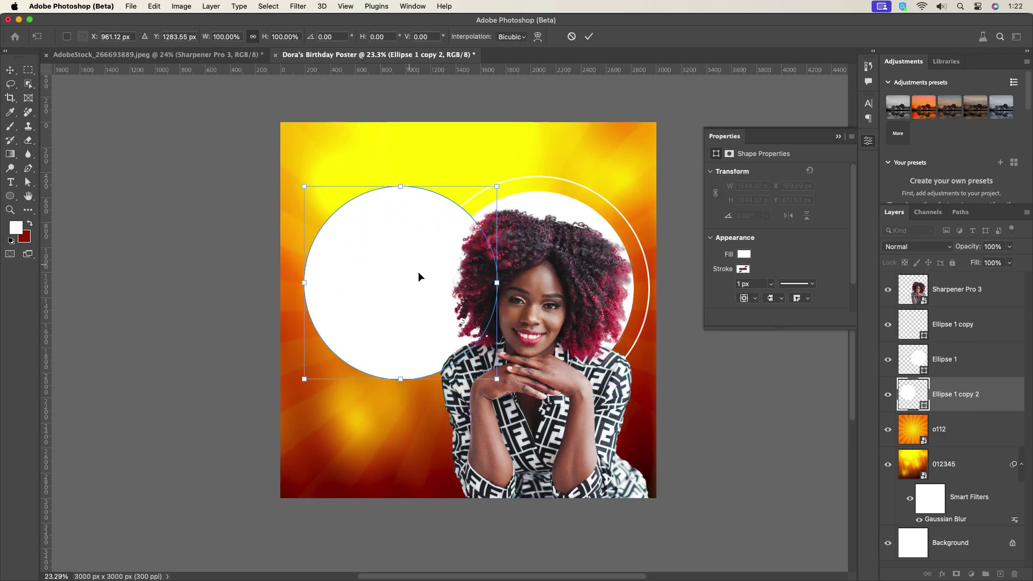
pyautogui.click(588, 36)
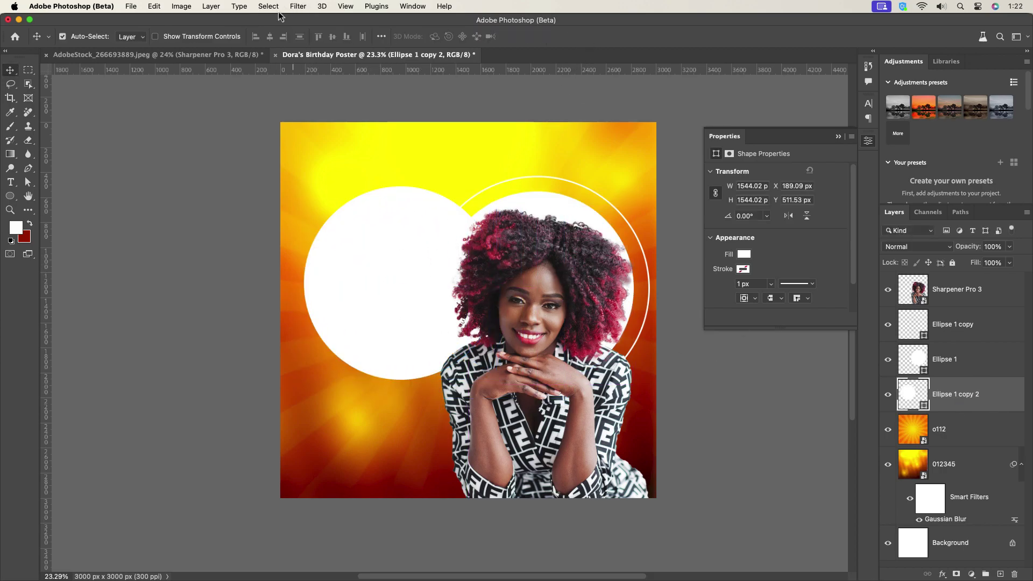
# Step: Convert the circle copy beside the woman's head to a smart object and blur it into a soft glow with Gaussian Blur
pyautogui.click(298, 6)
pyautogui.moveTo(343, 157)
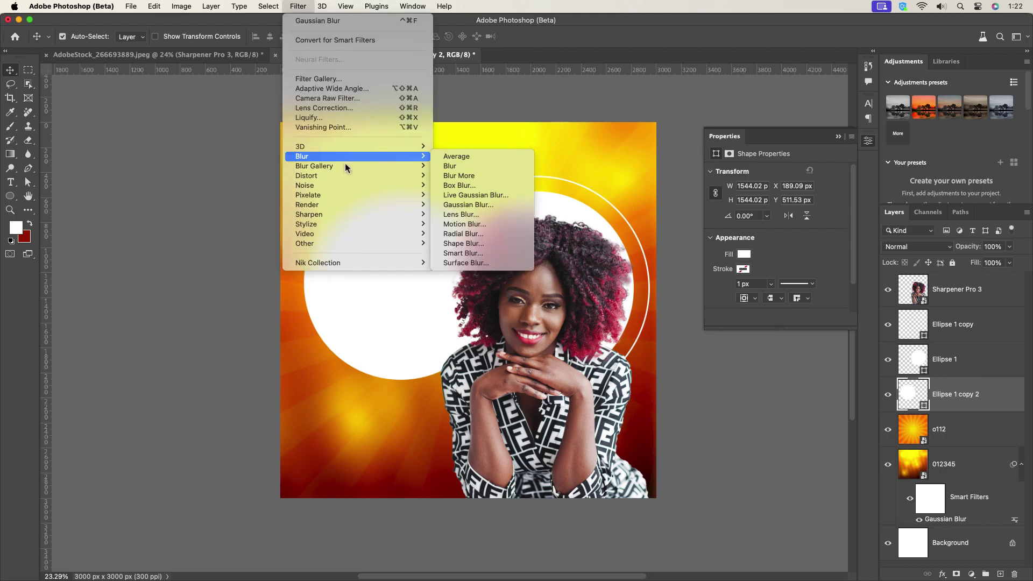
pyautogui.click(474, 207)
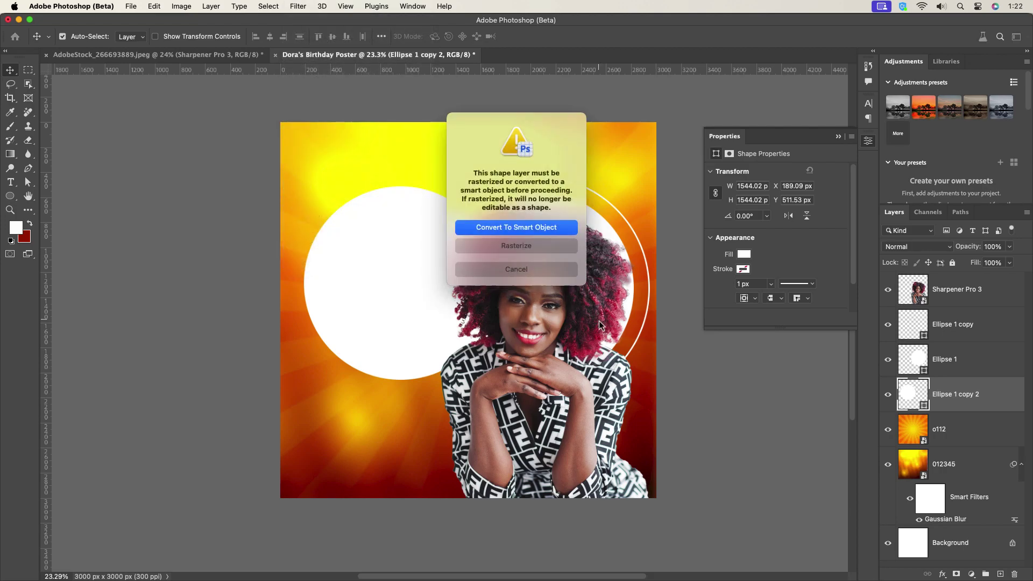
pyautogui.click(521, 226)
pyautogui.moveTo(693, 352); pyautogui.dragTo(700, 352)
pyautogui.press('Return')
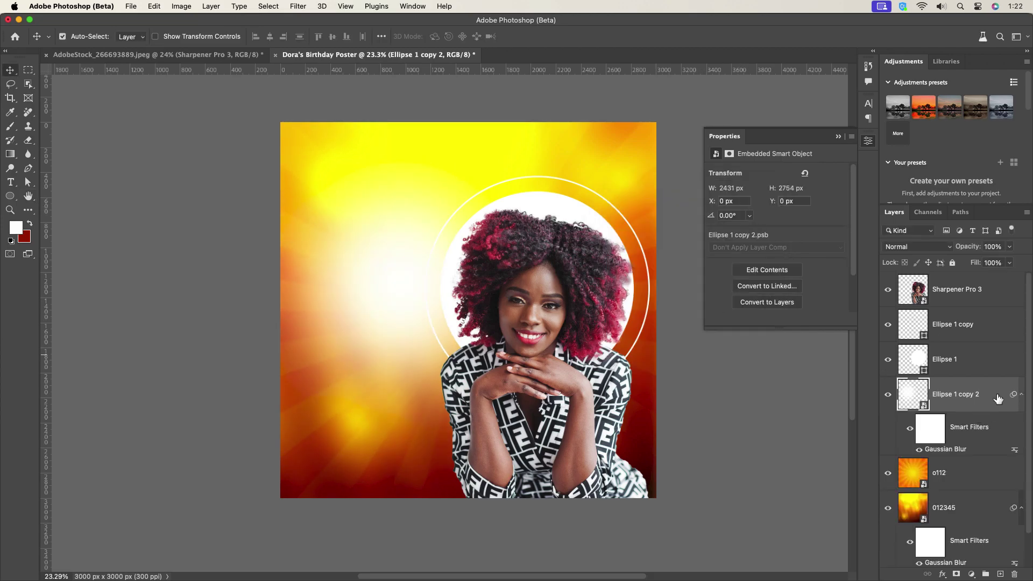
# Step: Lower the blurred circle's opacity to 78% and shift it to about X -94 px, Y -94 px
pyautogui.click(1020, 394)
pyautogui.click(925, 247)
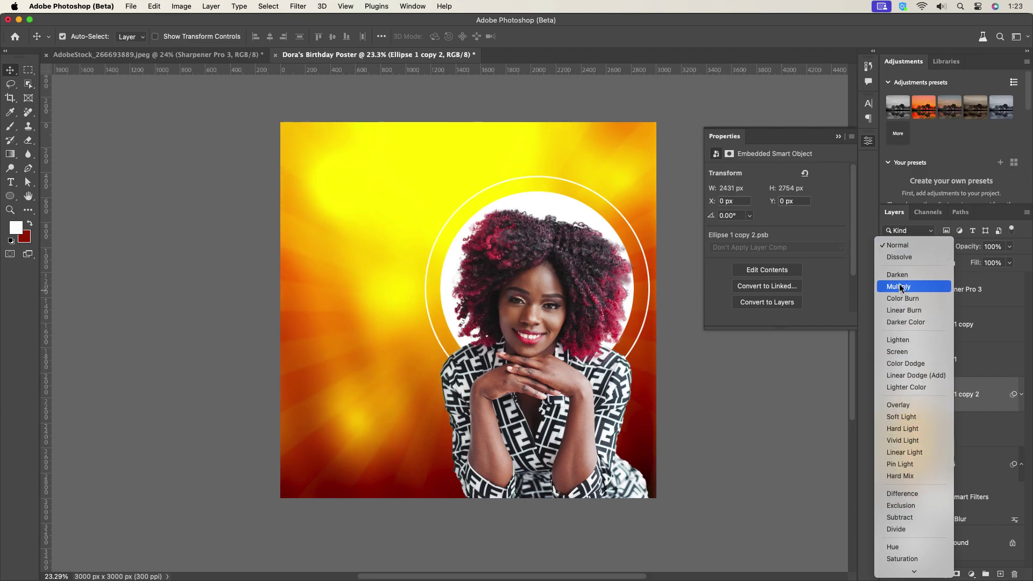
pyautogui.click(897, 245)
pyautogui.click(1010, 247)
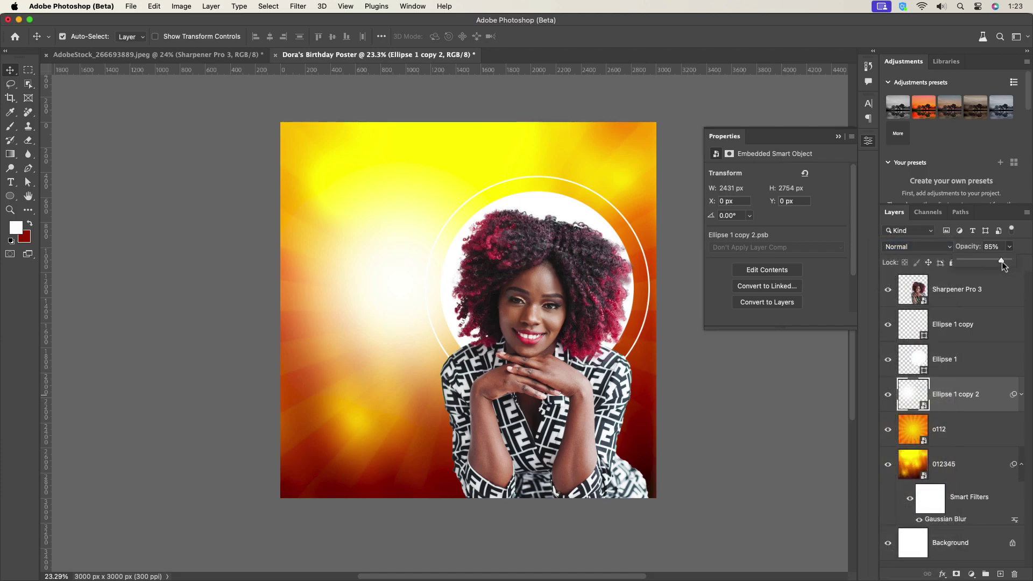
pyautogui.moveTo(1002, 262); pyautogui.dragTo(996, 261)
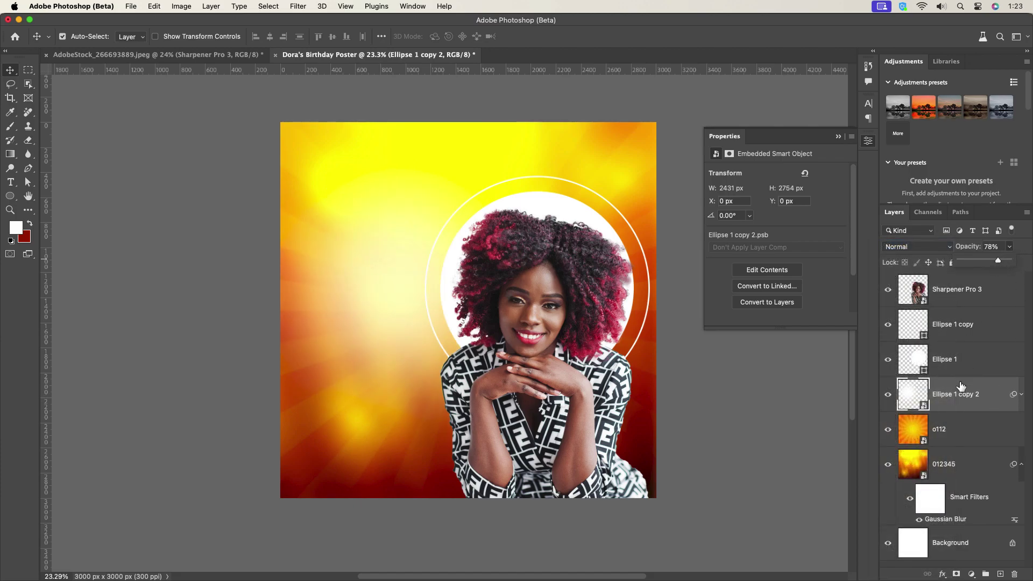
pyautogui.moveTo(384, 293); pyautogui.dragTo(373, 281)
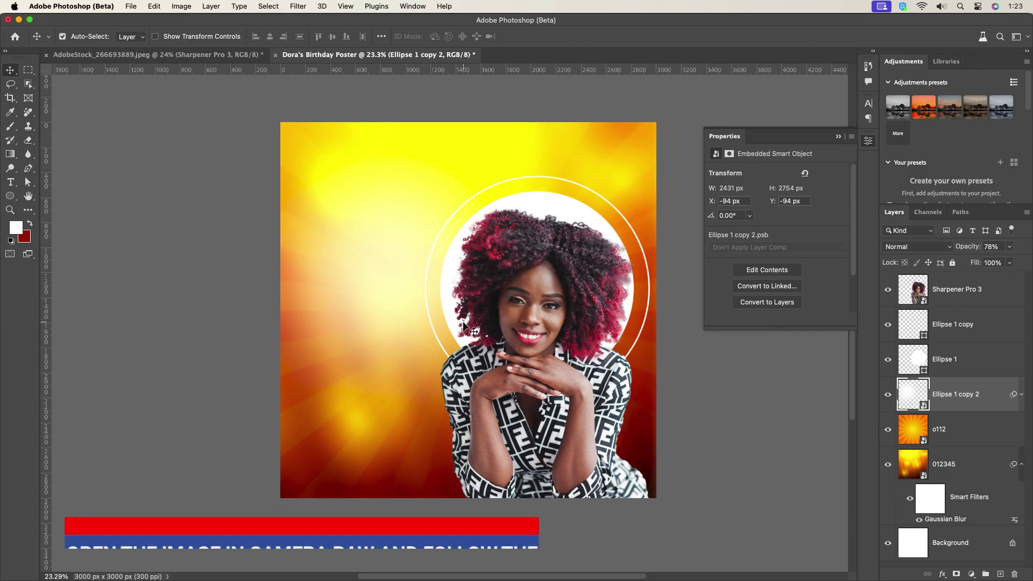
# Step: Tune the woman in Camera Raw: Temperature -12, Tint +3, Contrast +29, Highlights -3, Shadows +4, Whites +19, Texture +19, Clarity +8
pyautogui.scroll(-2, 433, 289)
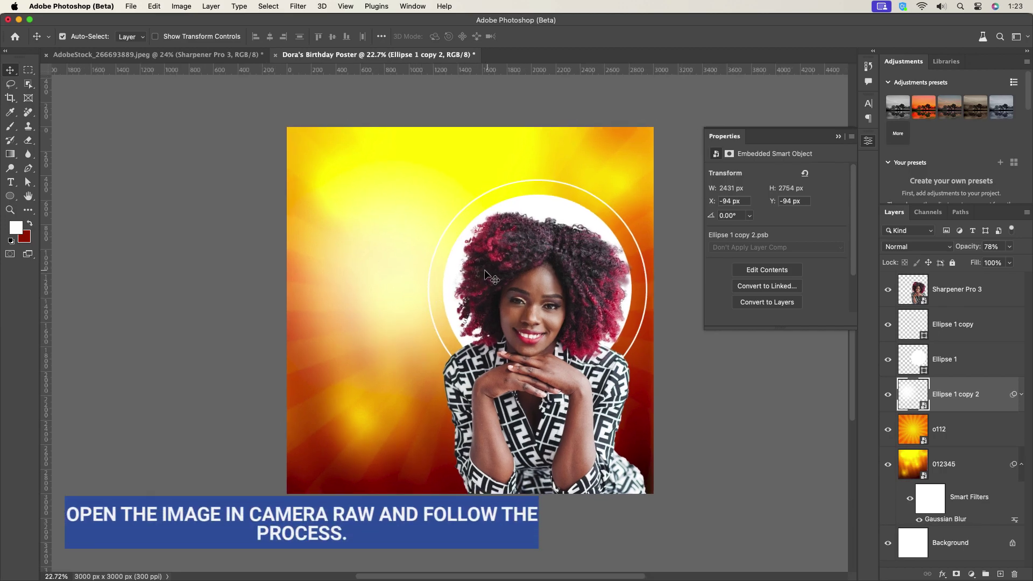
pyautogui.click(547, 262)
pyautogui.click(298, 6)
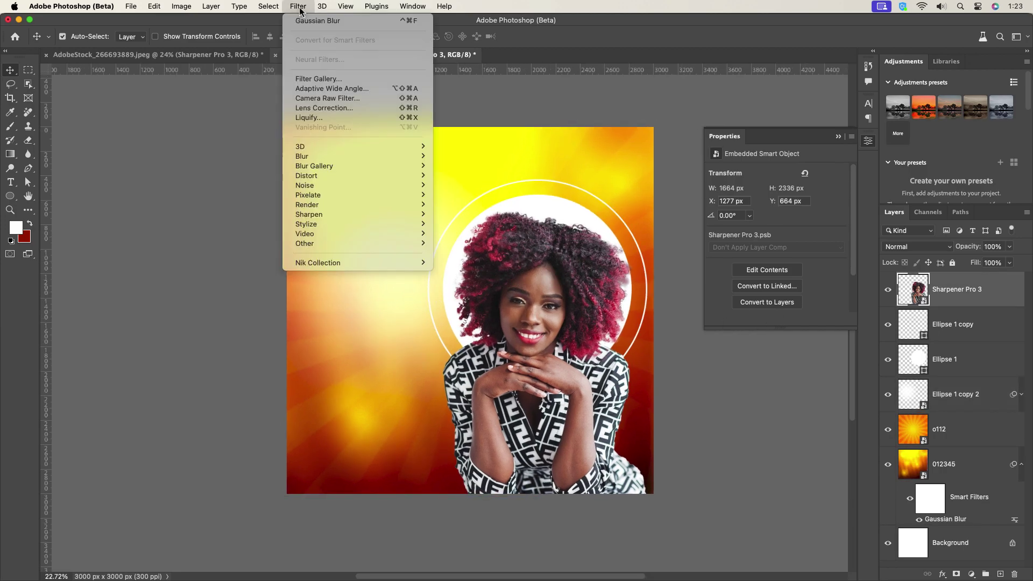
pyautogui.click(330, 98)
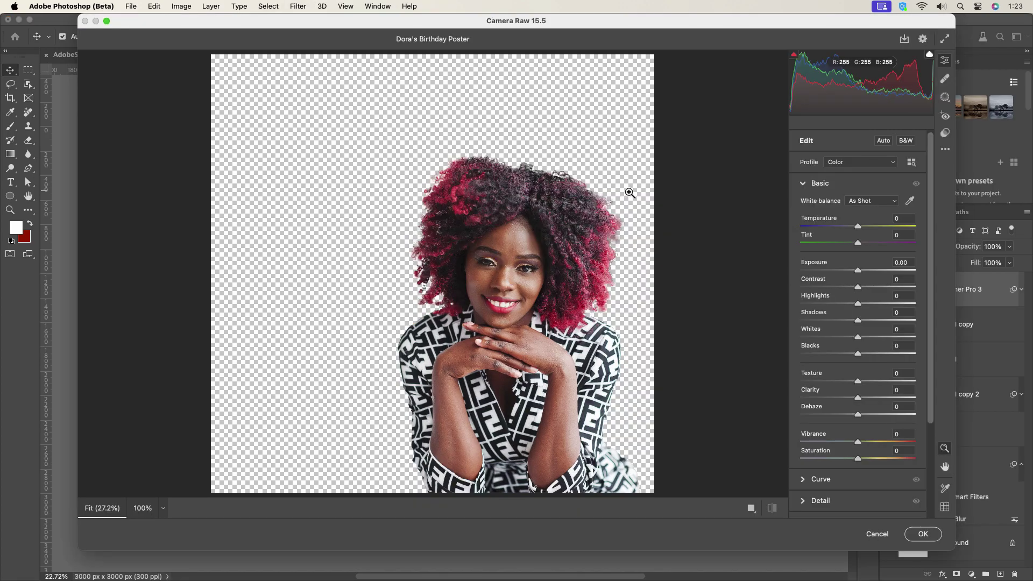
pyautogui.click(543, 250)
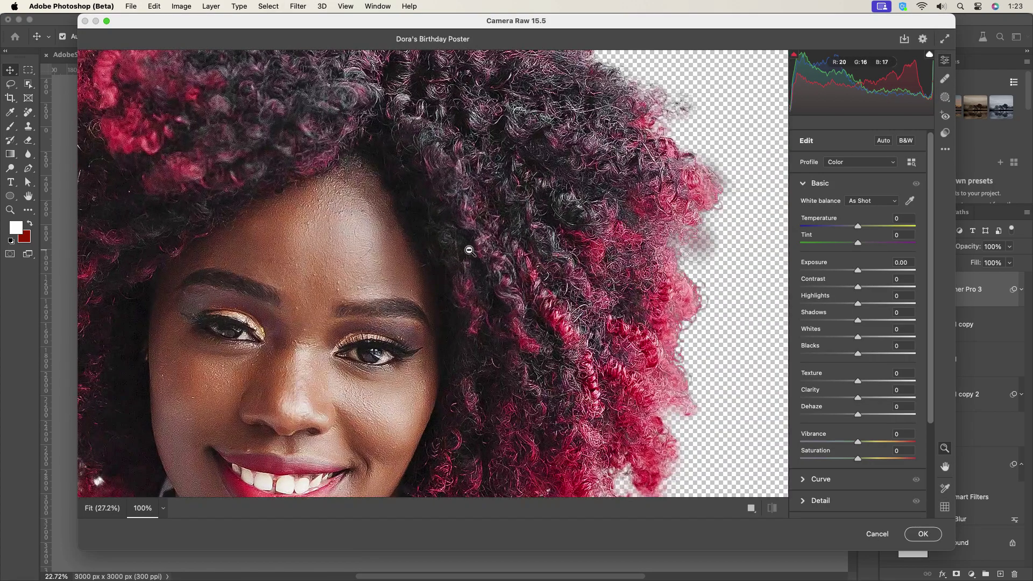
pyautogui.scroll(-2, 317, 273)
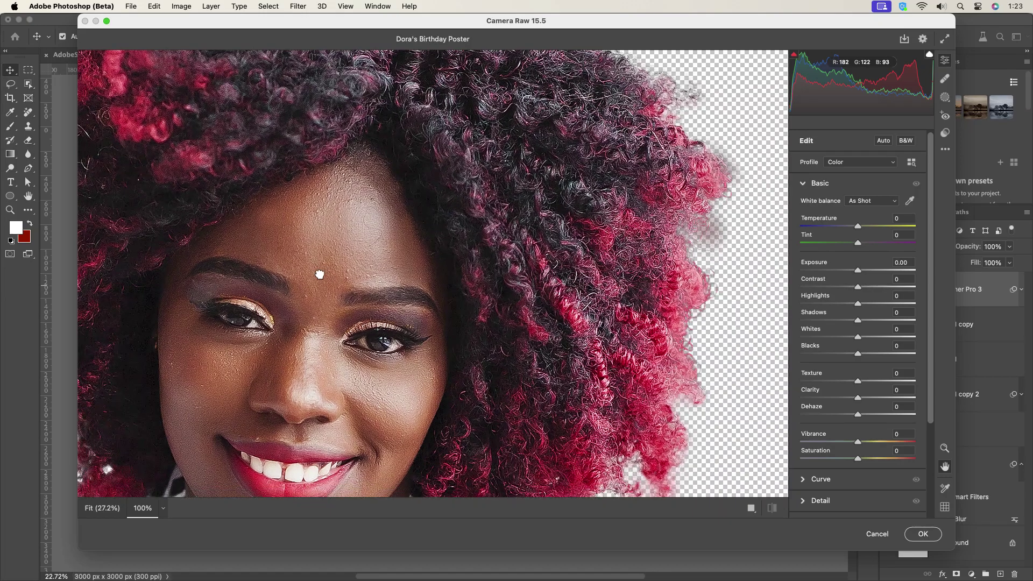
pyautogui.keyDown('alt'); pyautogui.click(346, 266); pyautogui.keyUp('alt')
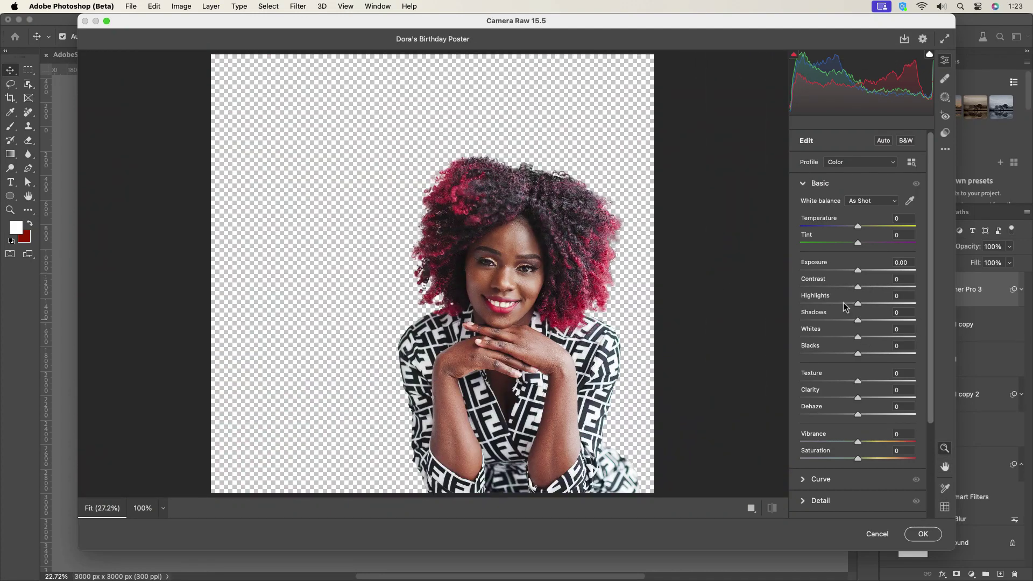
pyautogui.moveTo(857, 226)
pyautogui.mouseDown()
pyautogui.moveTo(867, 226)
pyautogui.moveTo(850, 226)
pyautogui.moveTo(860, 241)
pyautogui.moveTo(844, 241)
pyautogui.moveTo(864, 241)
pyautogui.mouseUp()
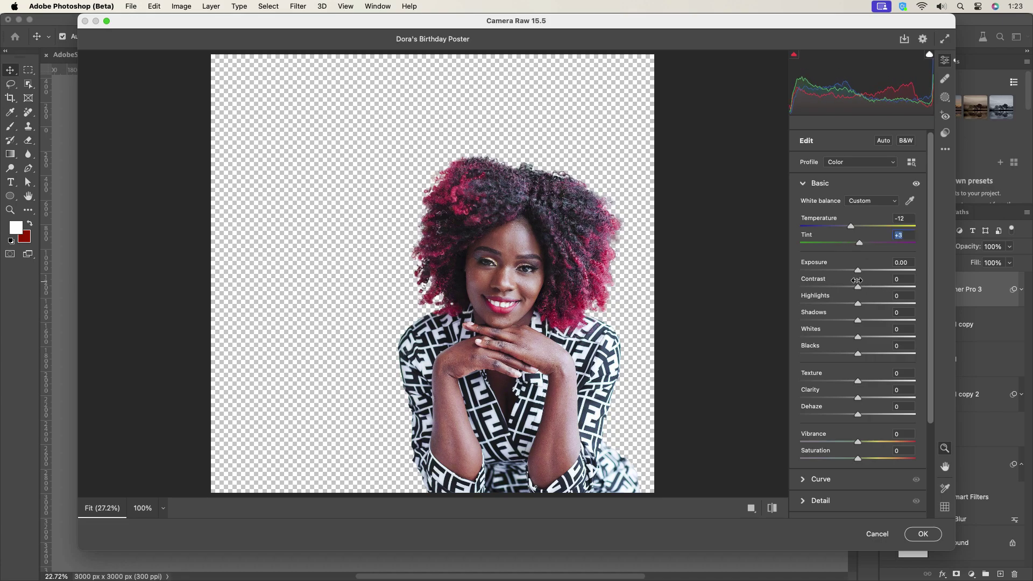
pyautogui.moveTo(857, 288); pyautogui.dragTo(866, 383)
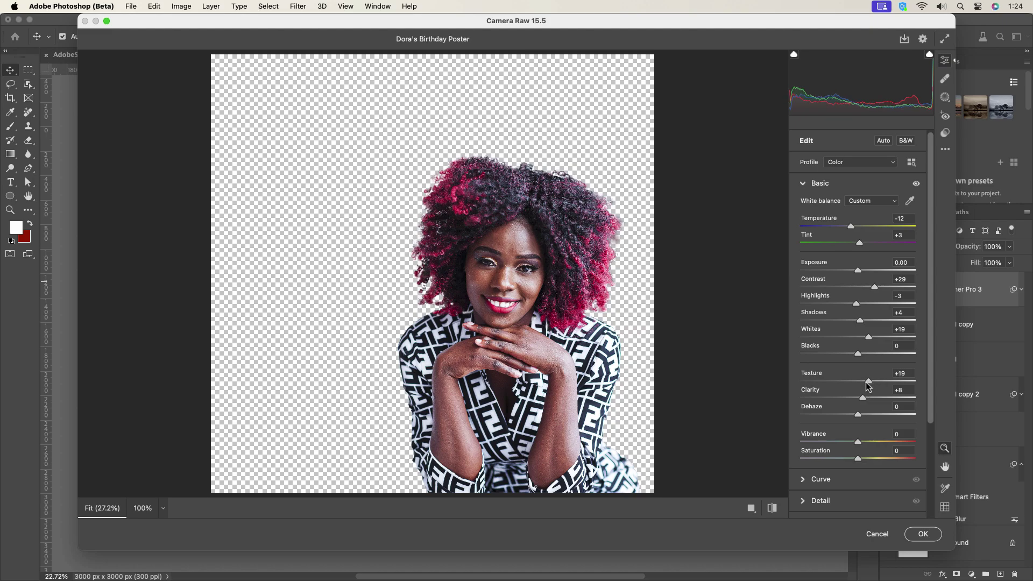
# Step: Lower the Camera Raw curve's Shadows to -24 and raise its highlights slightly
pyautogui.click(814, 479)
pyautogui.moveTo(824, 321); pyautogui.dragTo(824, 332)
pyautogui.moveTo(896, 282); pyautogui.dragTo(895, 272)
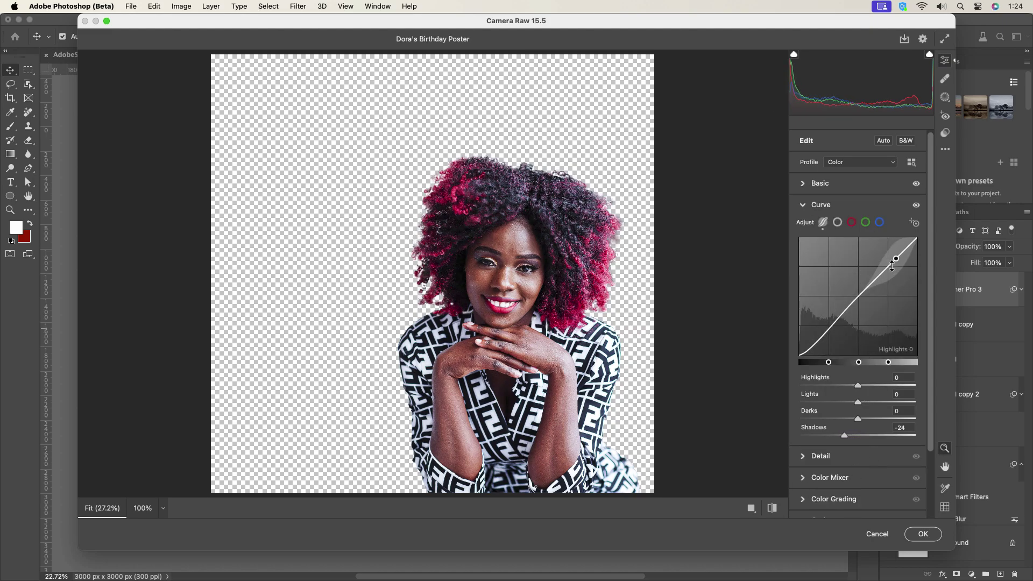
# Step: Raise Noise Reduction to about 36, adjust the Color Mixer sliders, and apply the Camera Raw filter to the woman
pyautogui.click(807, 205)
pyautogui.click(804, 231)
pyautogui.moveTo(802, 253); pyautogui.dragTo(844, 275)
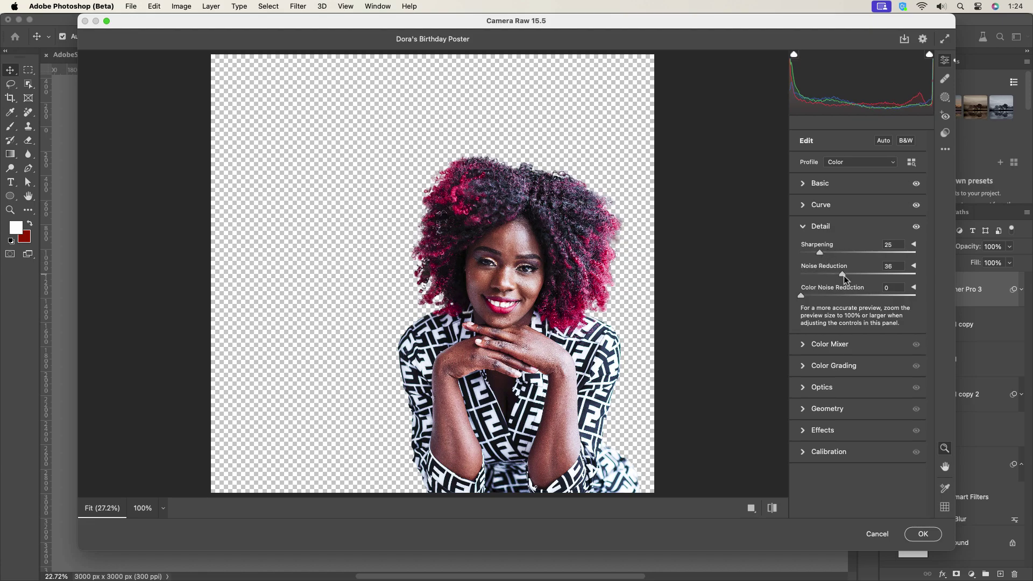
pyautogui.click(805, 349)
pyautogui.moveTo(860, 315); pyautogui.dragTo(866, 350)
pyautogui.click(922, 534)
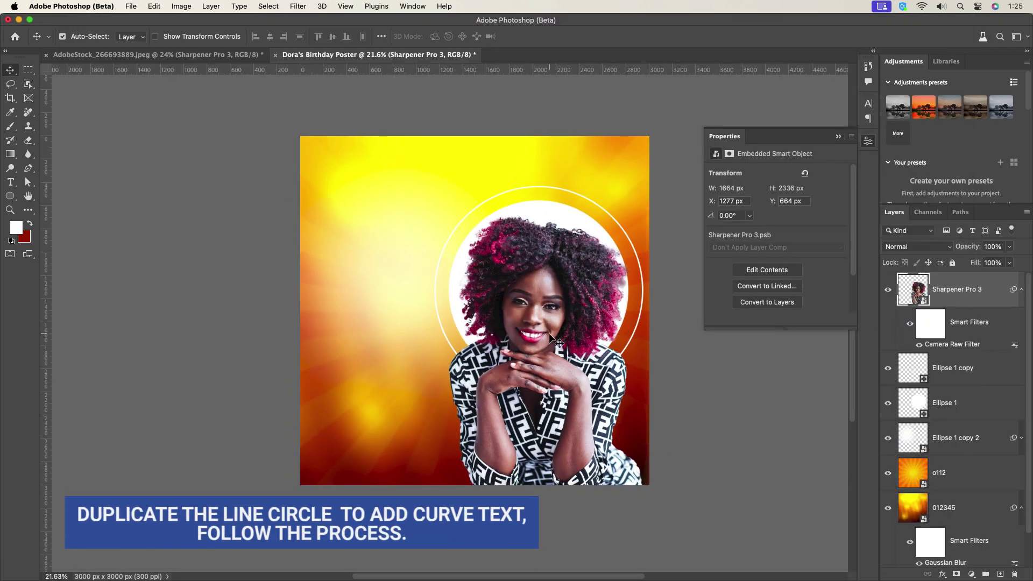
# Step: Duplicate the outline ring layer and place the copy above the woman's layer
pyautogui.click(840, 137)
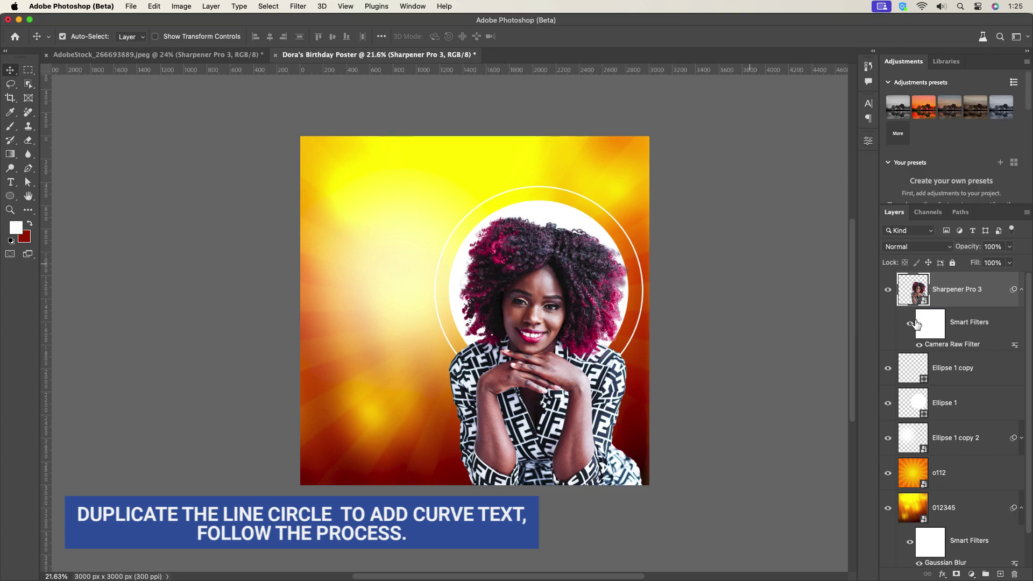
pyautogui.click(888, 368)
pyautogui.click(888, 368)
pyautogui.click(980, 375)
pyautogui.press('super+j')
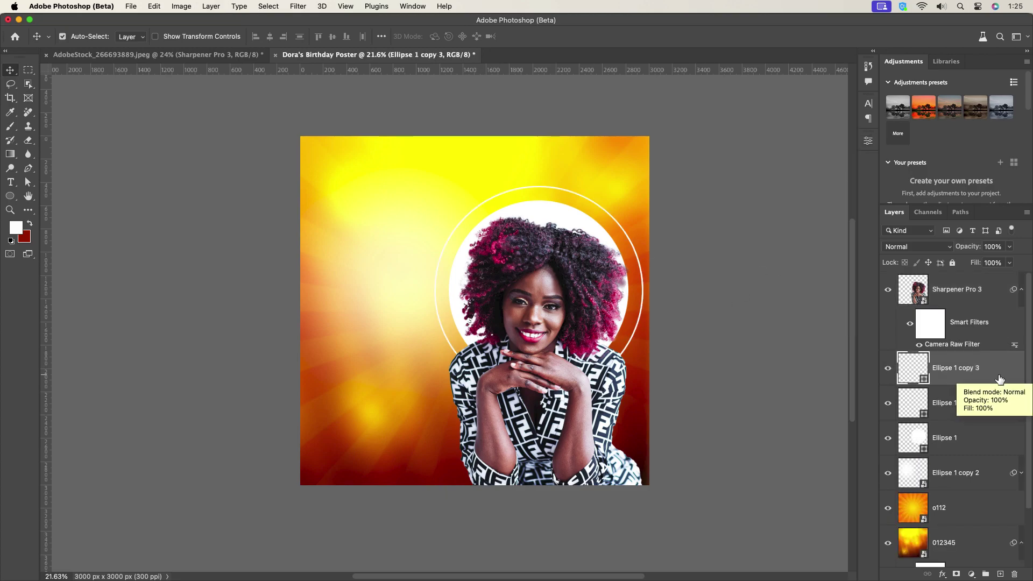
pyautogui.moveTo(968, 372); pyautogui.dragTo(967, 285)
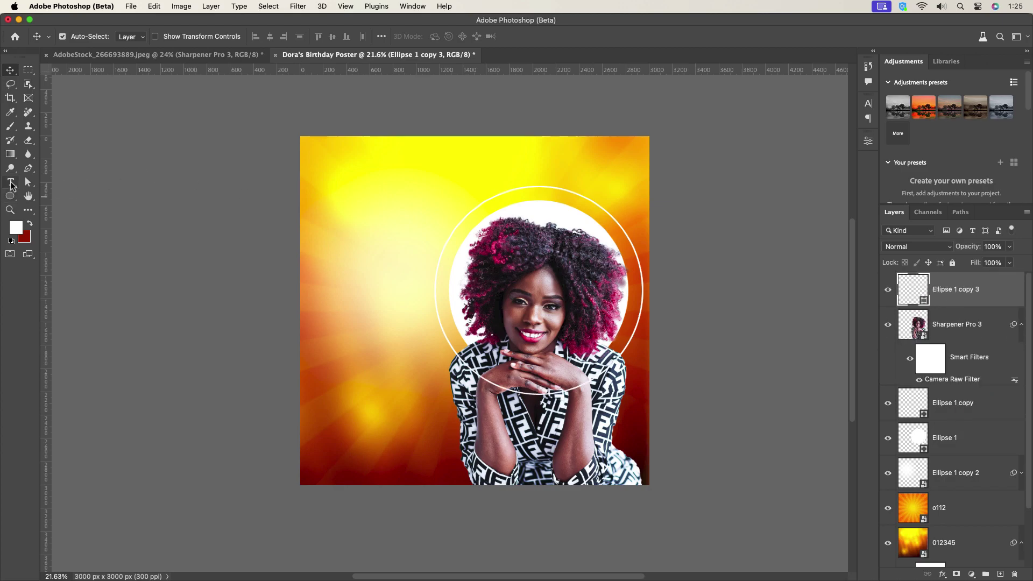
# Step: Add the text "LONG LIFE AND PROSPERITY" along the path of the duplicated ring, starting at its upper edge
pyautogui.click(10, 184)
pyautogui.click(529, 184)
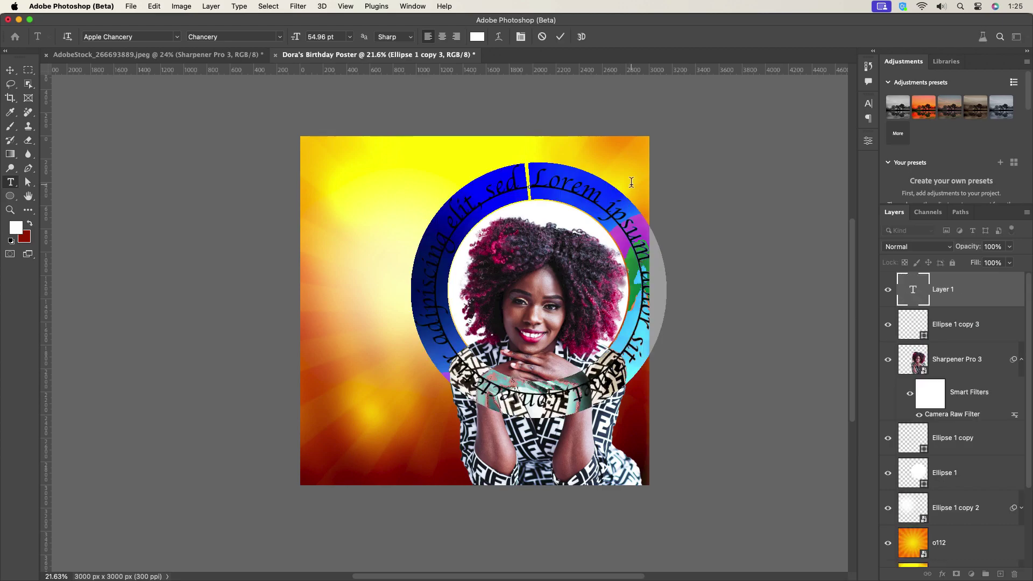
pyautogui.write('LONG')
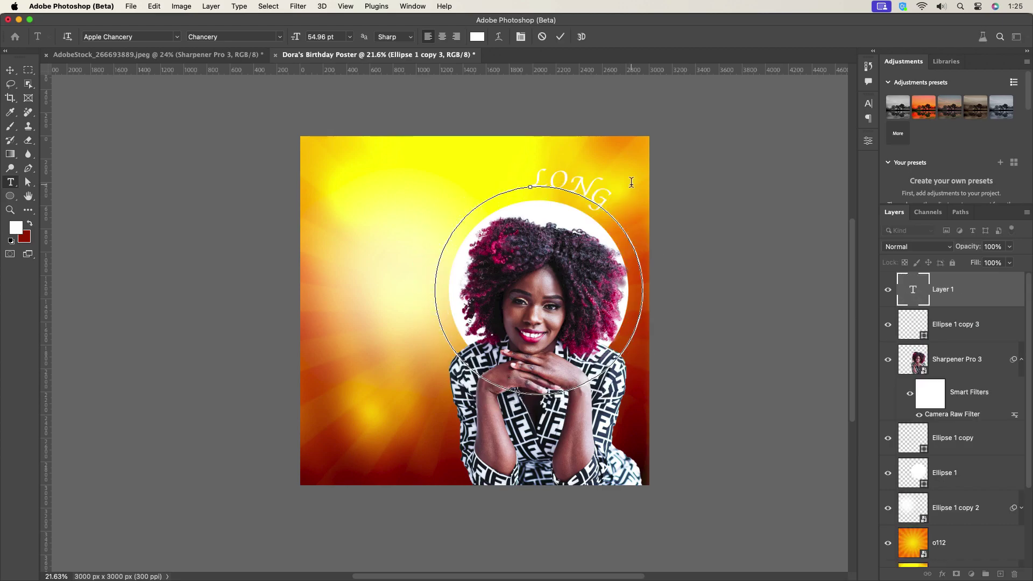
pyautogui.write(' LIFE AND PROSPERITY')
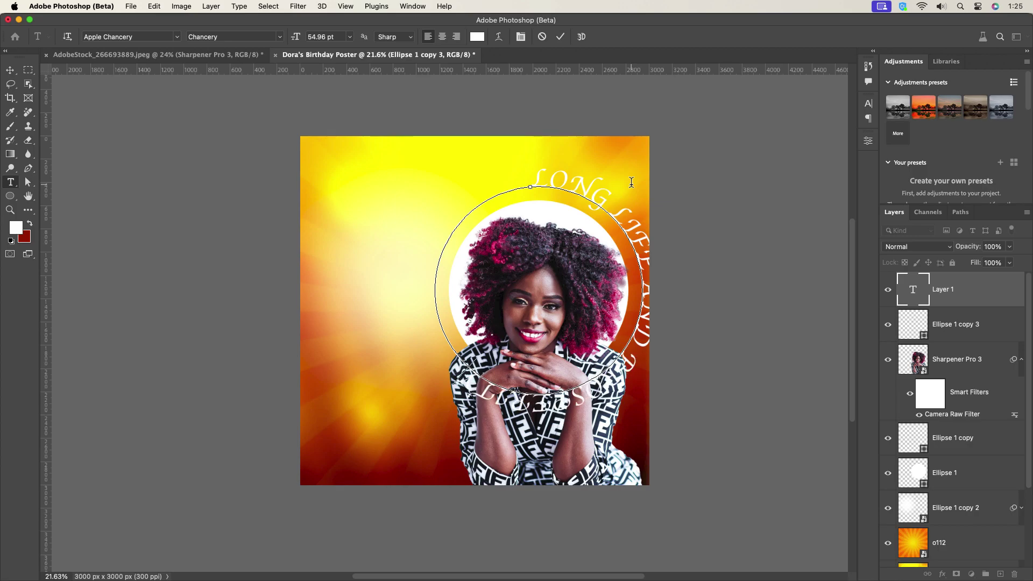
pyautogui.click(558, 37)
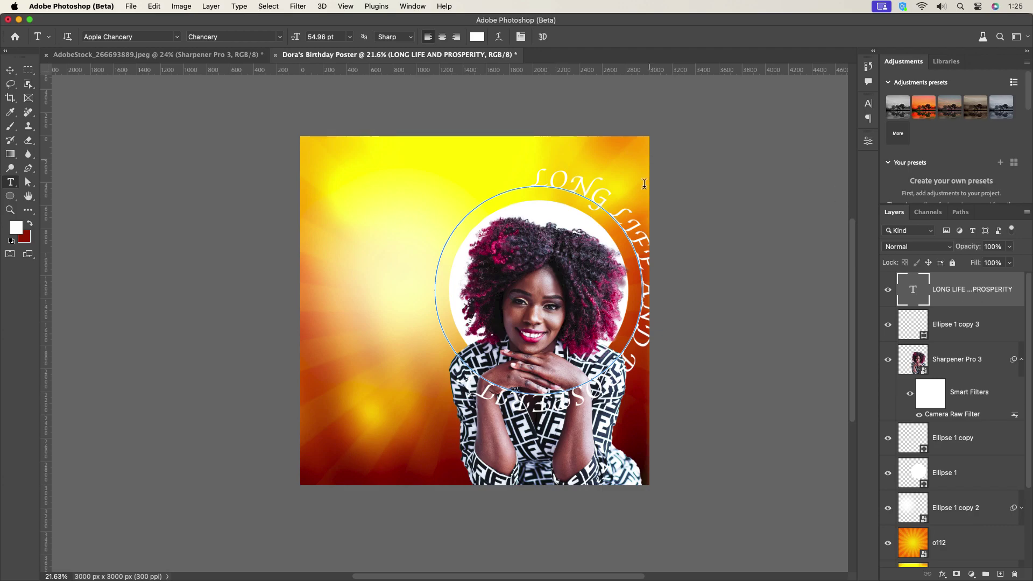
# Step: Hide the duplicated ring layer and set the curved text to FWWC2023 SemiBold at 14 pt
pyautogui.click(868, 105)
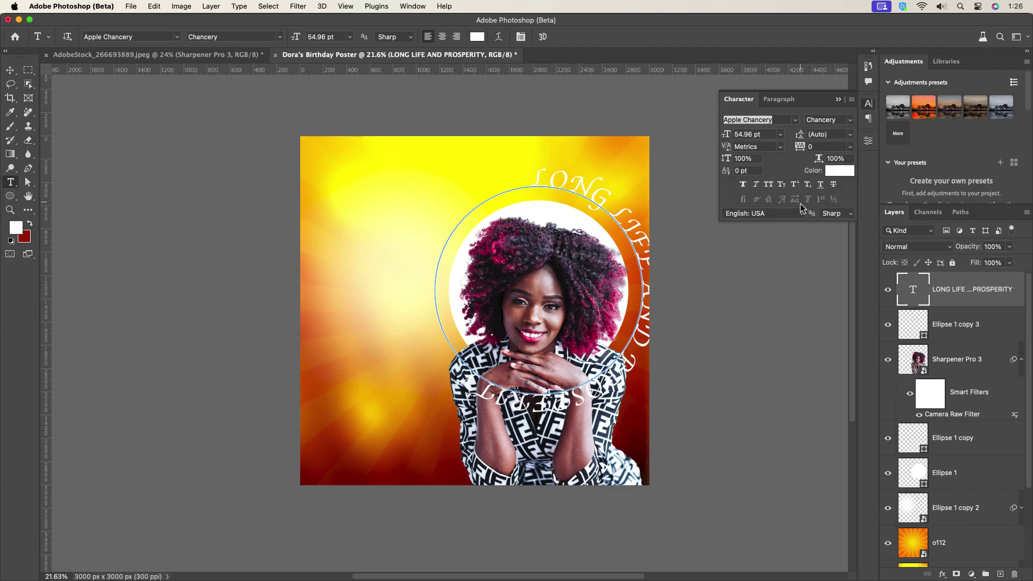
pyautogui.click(888, 324)
pyautogui.click(779, 134)
pyautogui.click(753, 234)
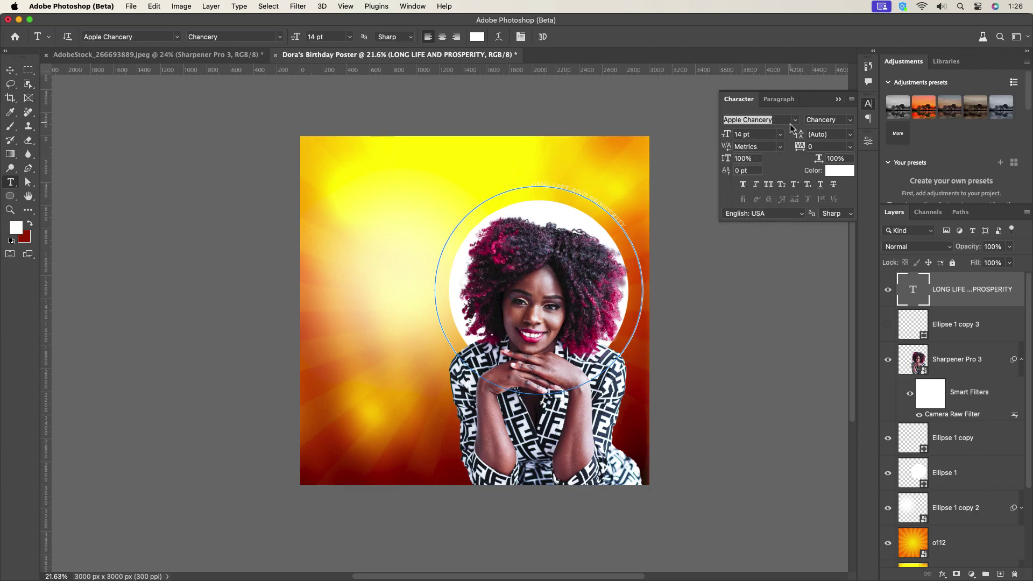
pyautogui.click(777, 120)
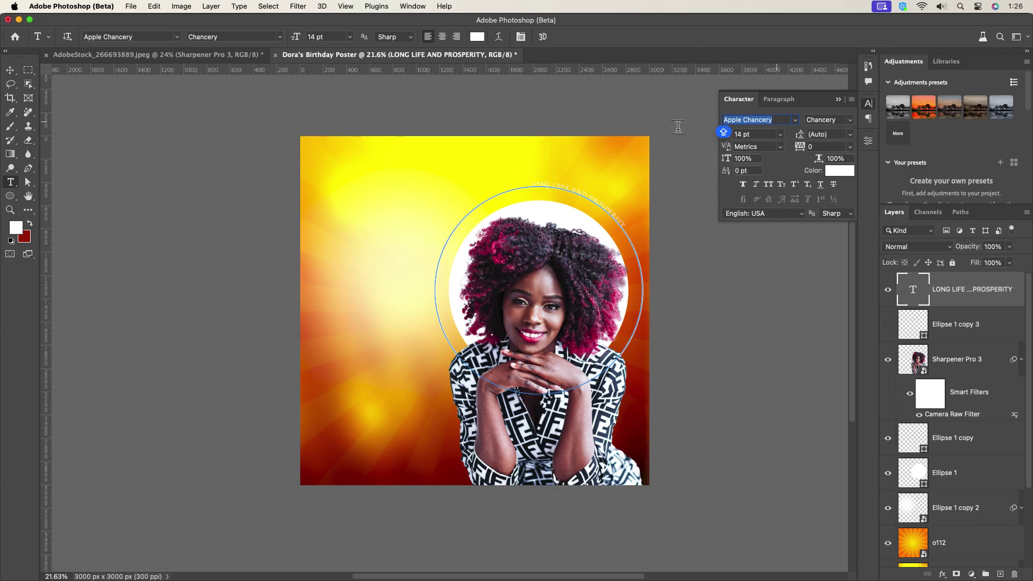
pyautogui.write('FWWC2023')
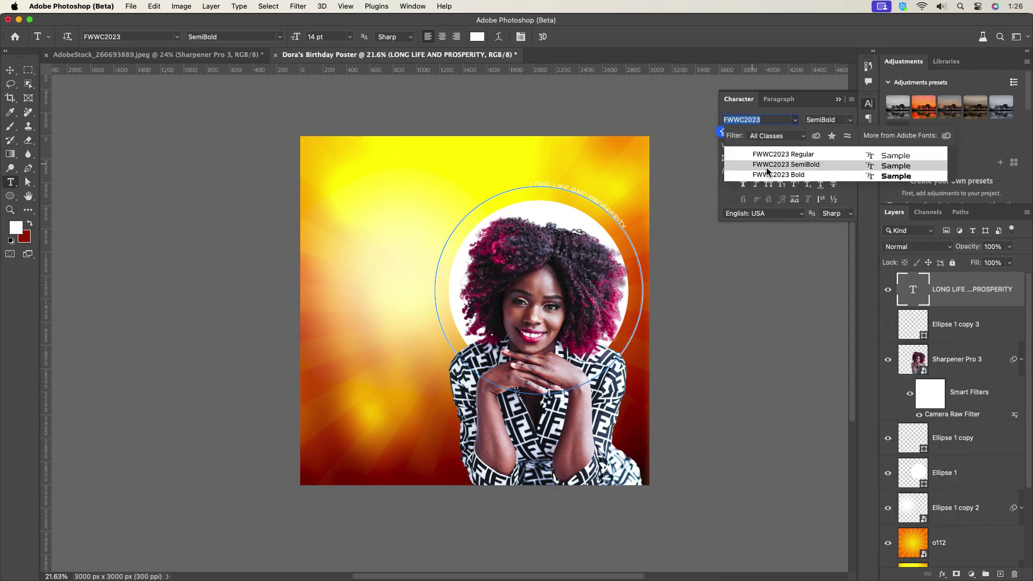
pyautogui.click(766, 165)
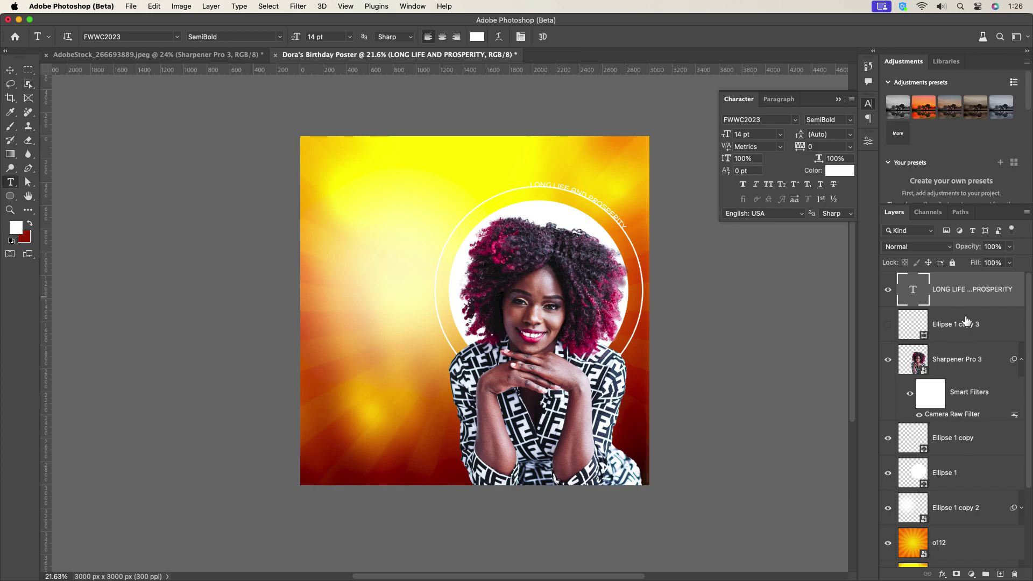
# Step: Scale the curved text down to about 12.76 pt so that it sits just inside the white outline ring
pyautogui.press('super+t')
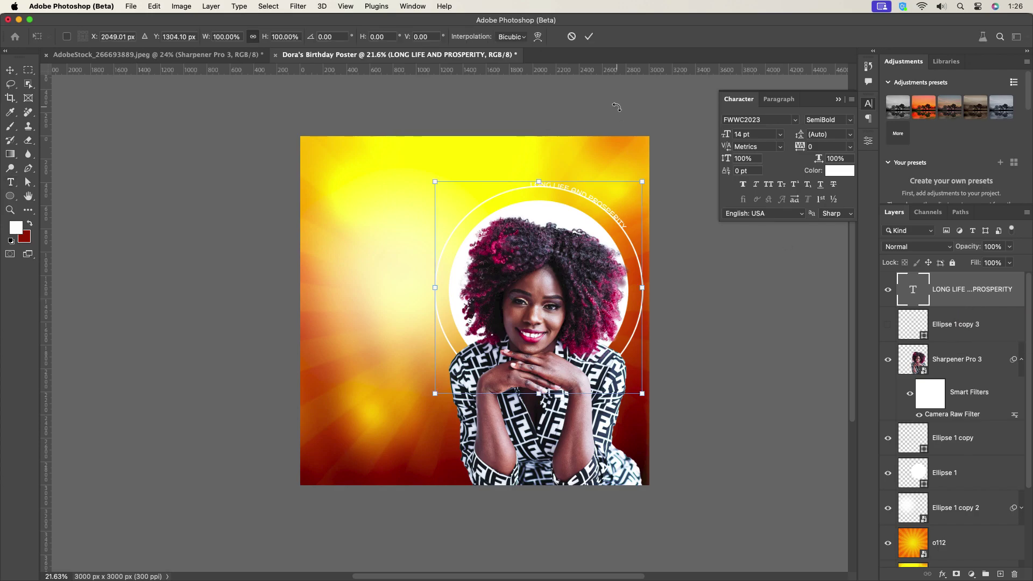
pyautogui.moveTo(643, 289); pyautogui.dragTo(635, 289)
pyautogui.click(588, 36)
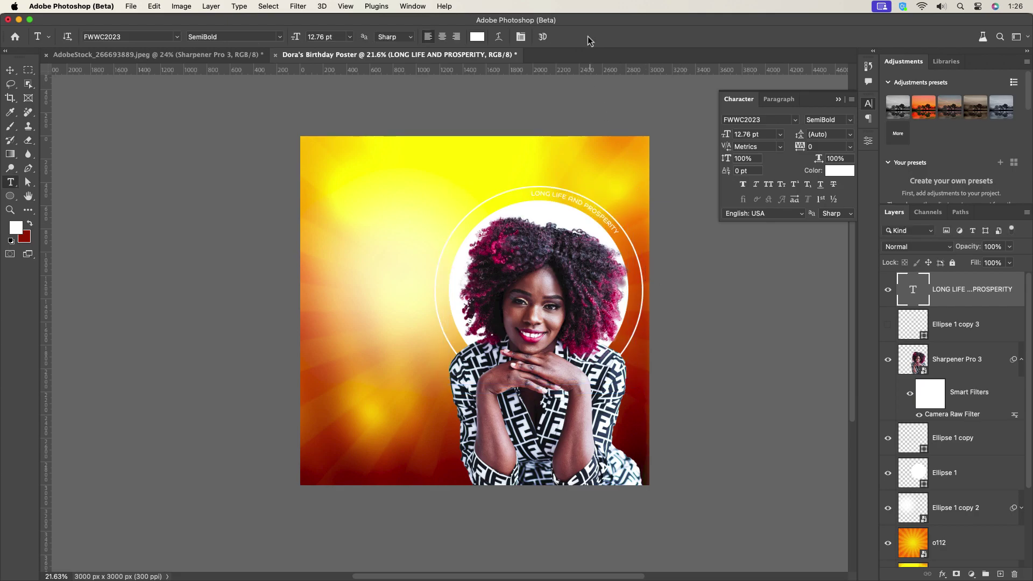
# Step: Extend the curved text by appending "HAPPY BIRTHDAY TO YOU LONG LIFE AND PROSPERITY"
pyautogui.click(616, 226)
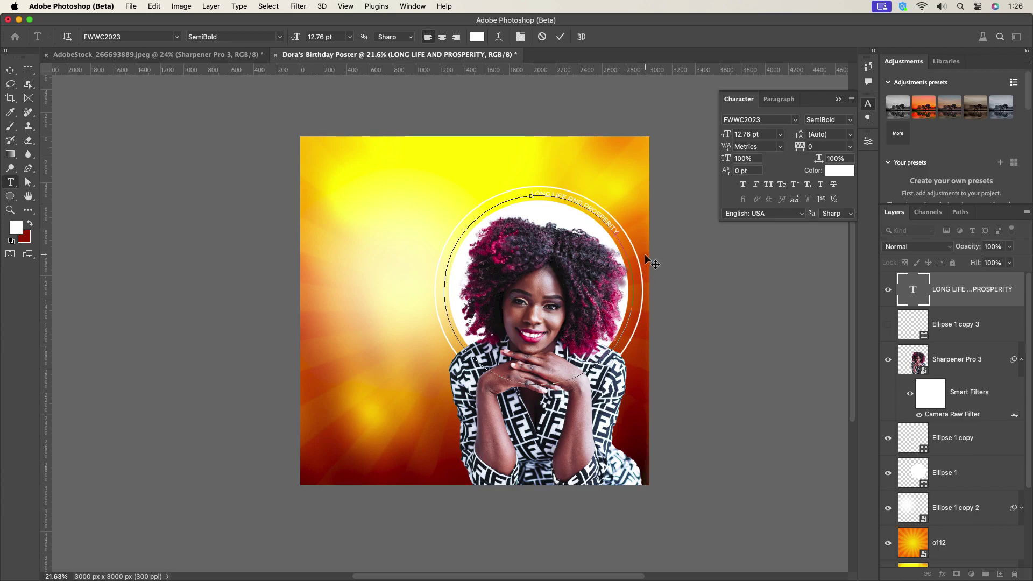
pyautogui.write('HAPPY BIRTHDAY TO YOU LONG LIFE AND PROSPERITY')
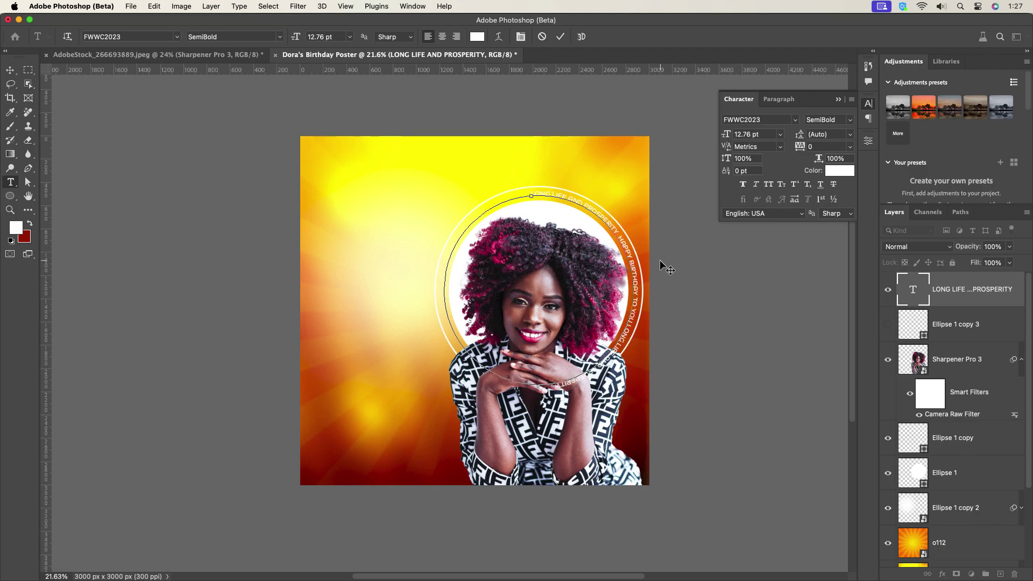
pyautogui.click(560, 37)
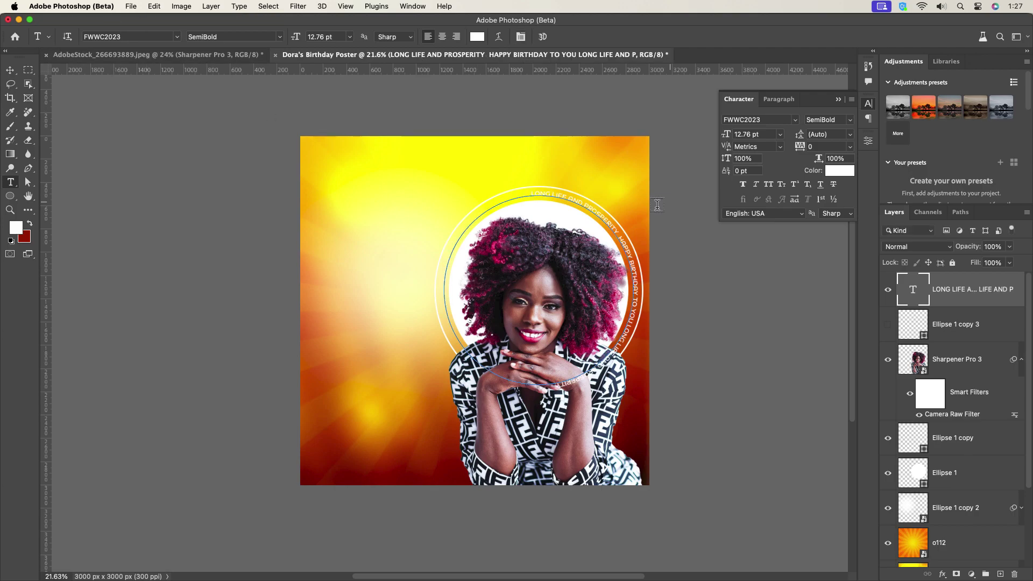
# Step: Recolor the curved text pinkish red and slide it along its path so it runs from the ring's lower left over the top
pyautogui.click(28, 184)
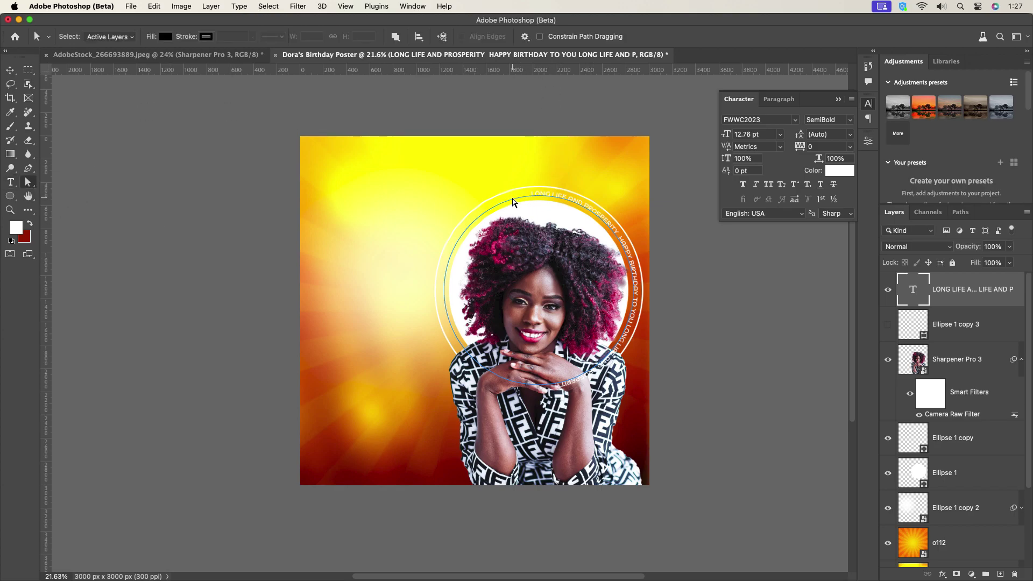
pyautogui.click(830, 176)
pyautogui.click(689, 219)
pyautogui.press('Return')
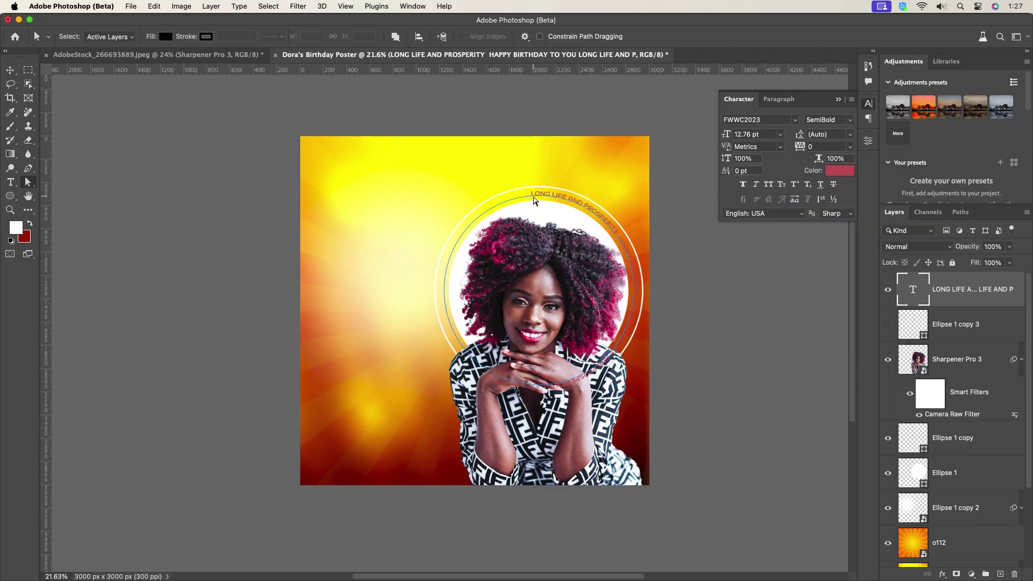
pyautogui.moveTo(532, 203); pyautogui.dragTo(431, 221)
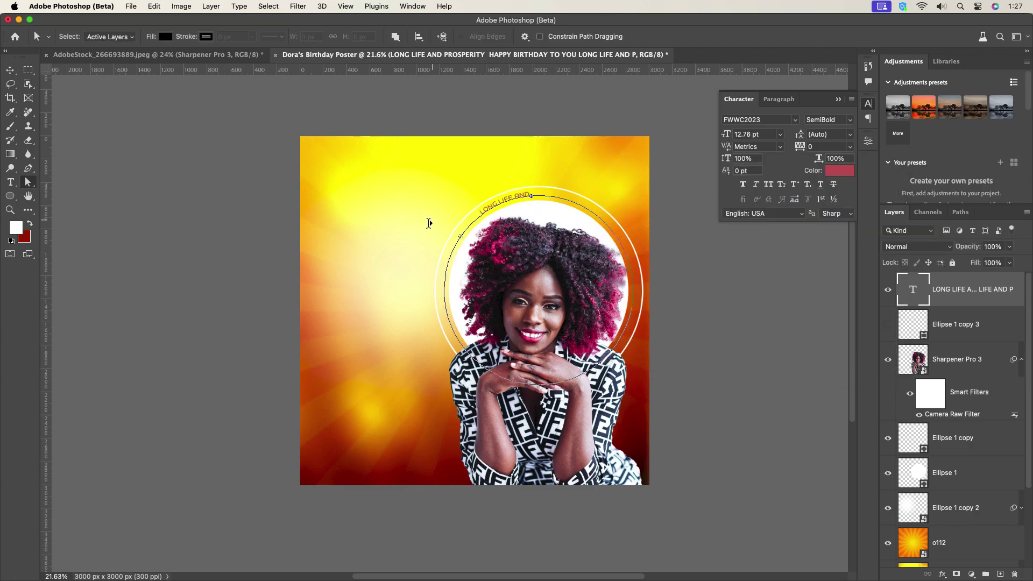
pyautogui.moveTo(364, 321); pyautogui.dragTo(439, 347)
pyautogui.moveTo(522, 193); pyautogui.dragTo(639, 304)
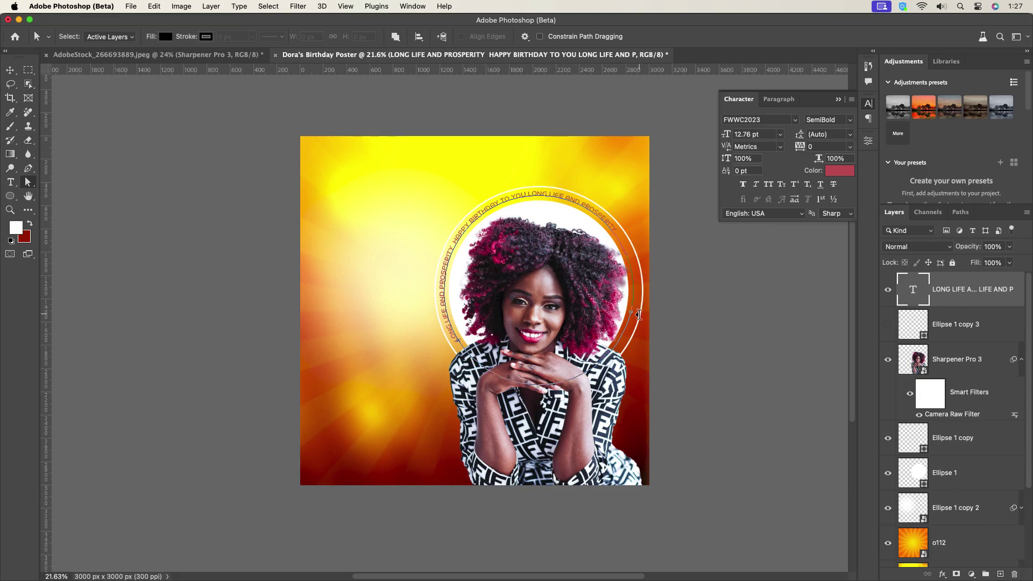
pyautogui.press('v')
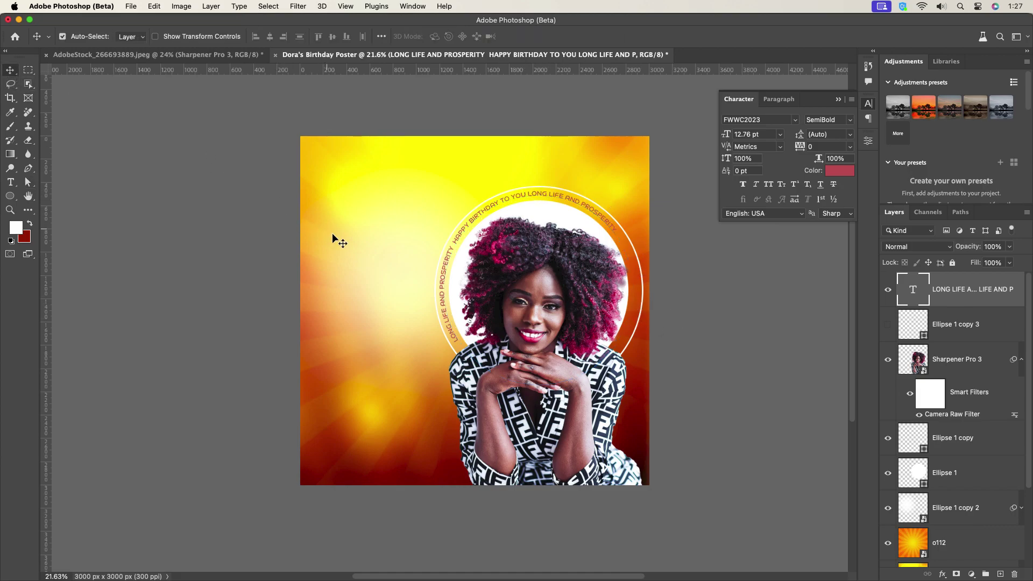
# Step: Set the curved text's color to dark red b12200, sampled from the background, and its font style to Bold
pyautogui.scroll(5, 569, 305)
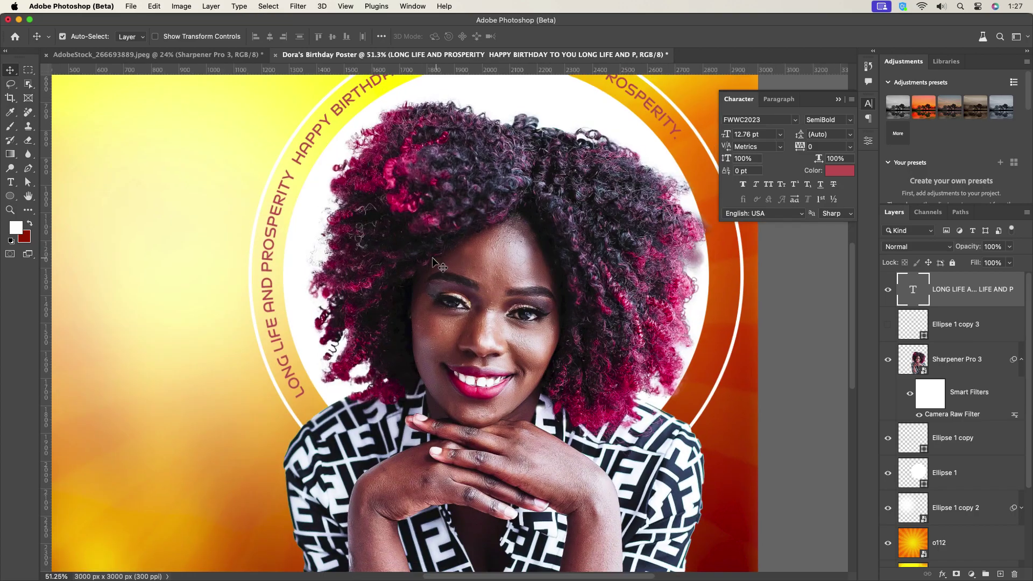
pyautogui.click(835, 171)
pyautogui.click(742, 381)
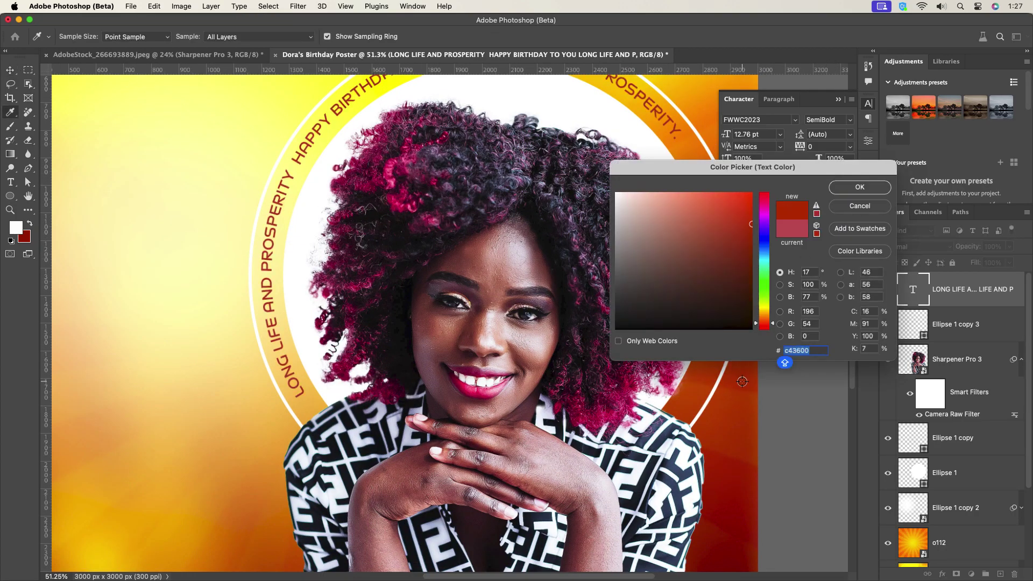
pyautogui.click(729, 469)
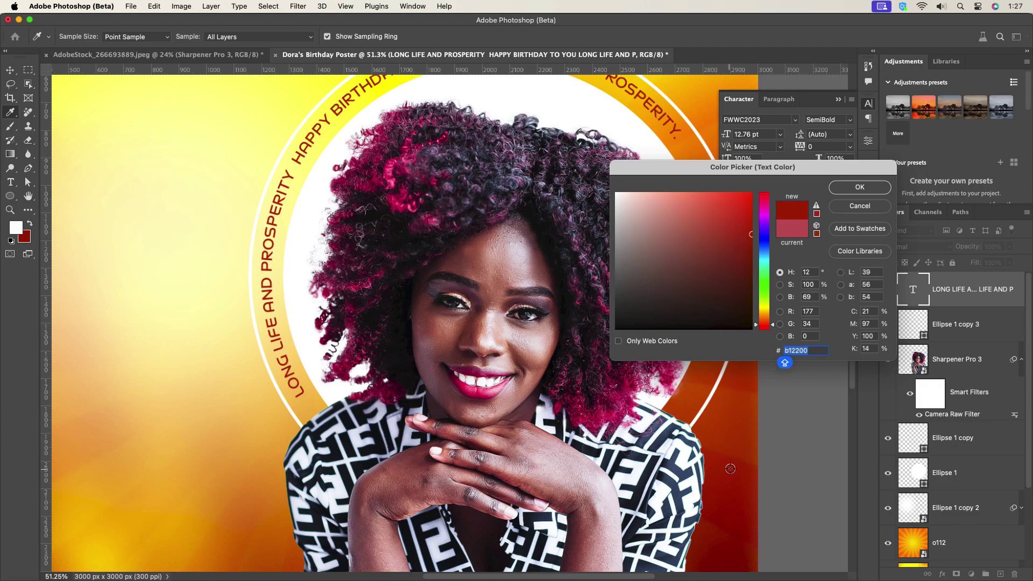
pyautogui.click(859, 187)
pyautogui.click(839, 119)
pyautogui.click(832, 131)
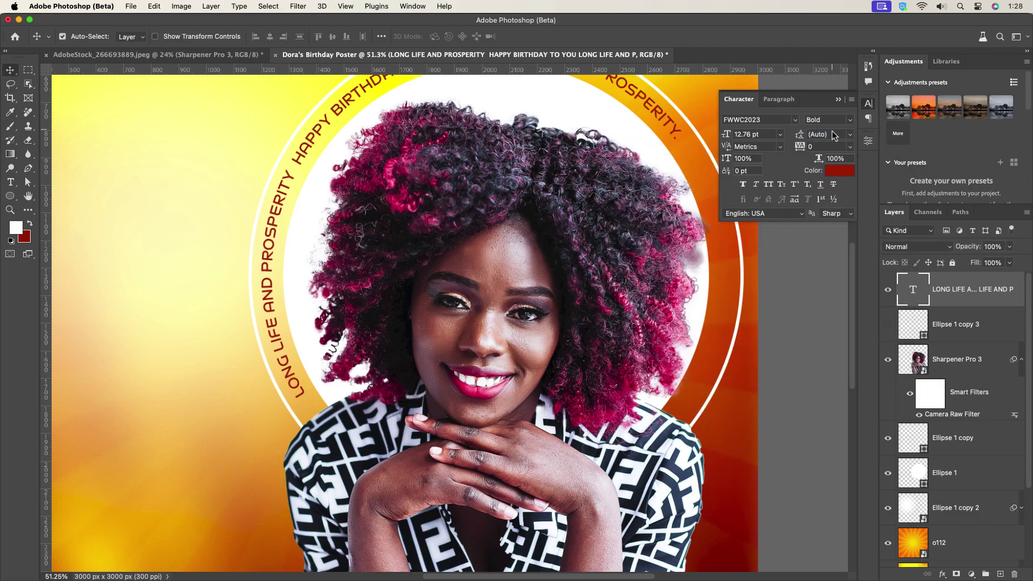
pyautogui.scroll(-5, 537, 245)
pyautogui.scroll(2, 518, 243)
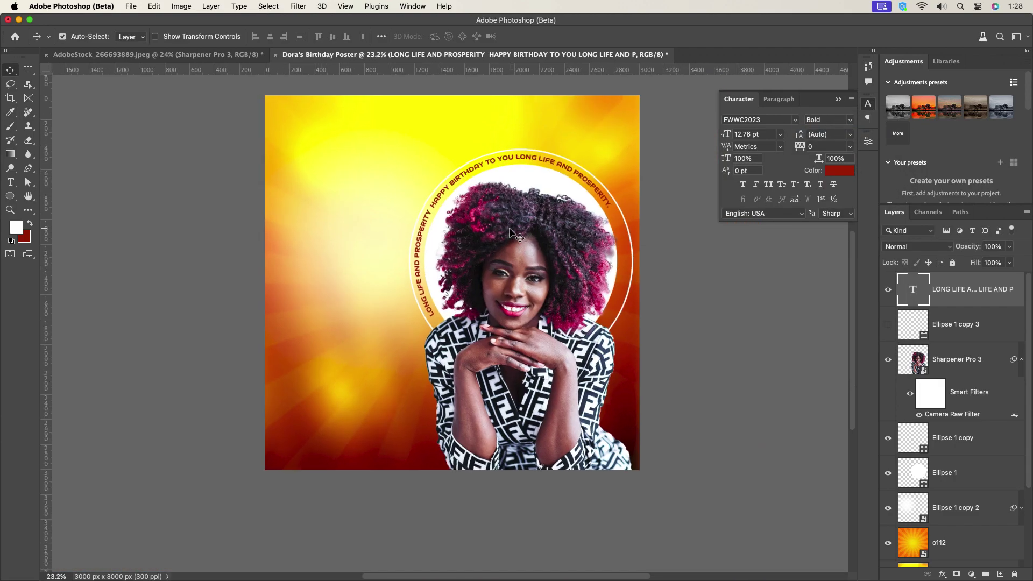
pyautogui.scroll(1, 506, 237)
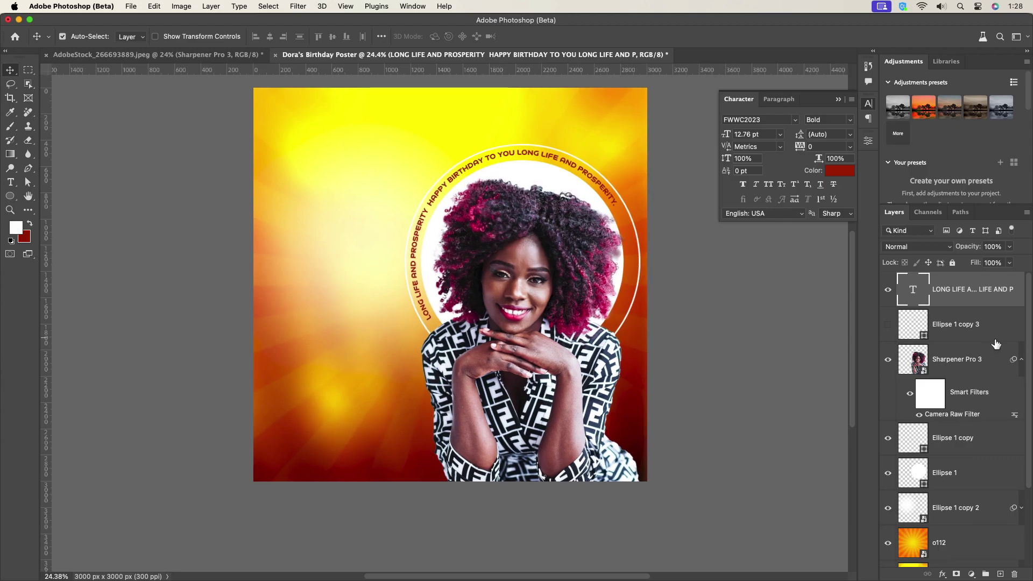
# Step: Add a new text layer reading "Happy" in the poster's upper-left area, beside the ring
pyautogui.moveTo(357, 259); pyautogui.dragTo(412, 239)
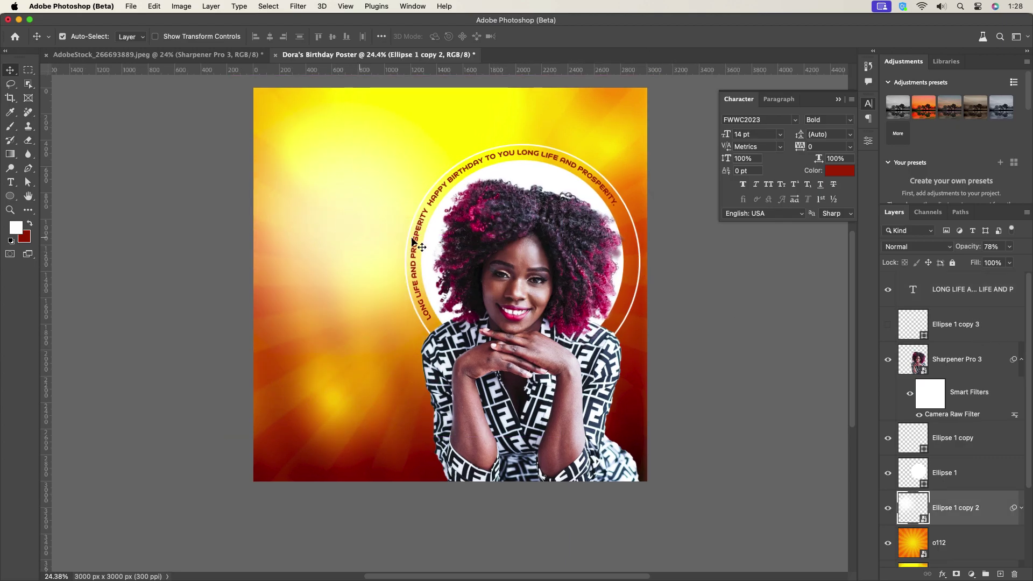
pyautogui.click(960, 291)
pyautogui.click(10, 181)
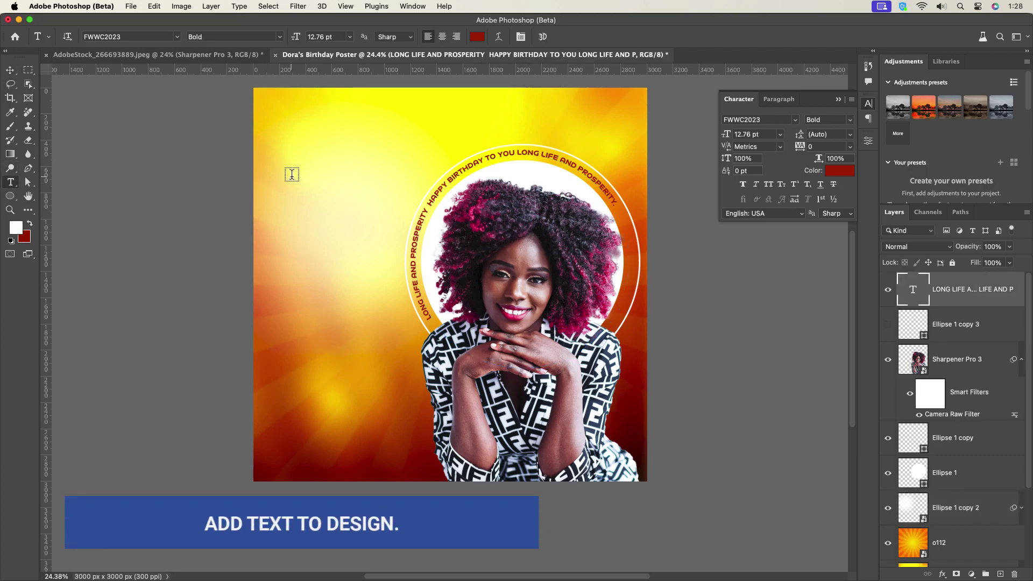
pyautogui.click(290, 173)
pyautogui.write('Happy')
pyautogui.click(11, 70)
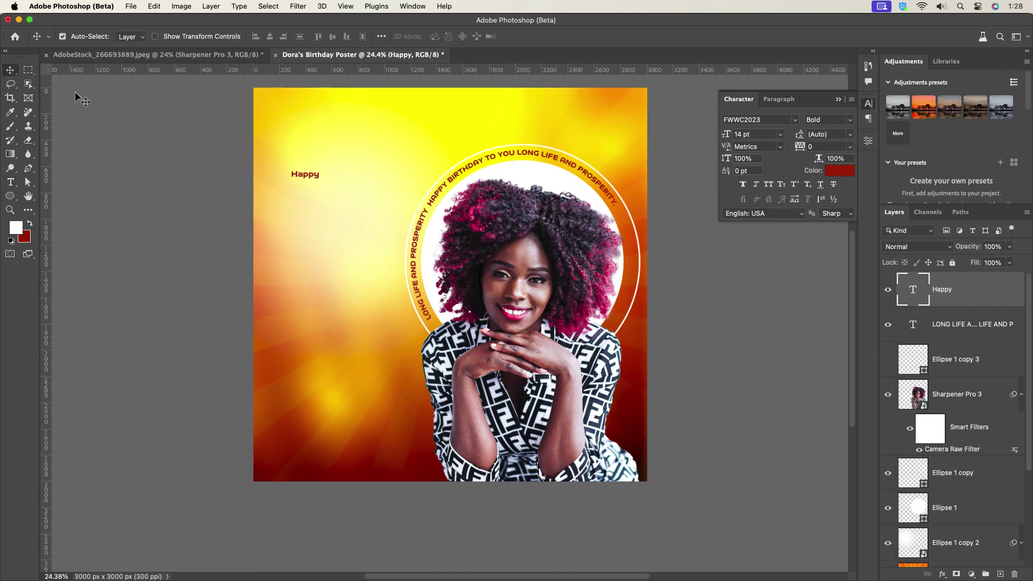
# Step: Set "Happy" to 30 pt in the Atziluth Script font and move it down beside the woman's face
pyautogui.click(780, 135)
pyautogui.click(757, 276)
pyautogui.moveTo(331, 176); pyautogui.dragTo(344, 247)
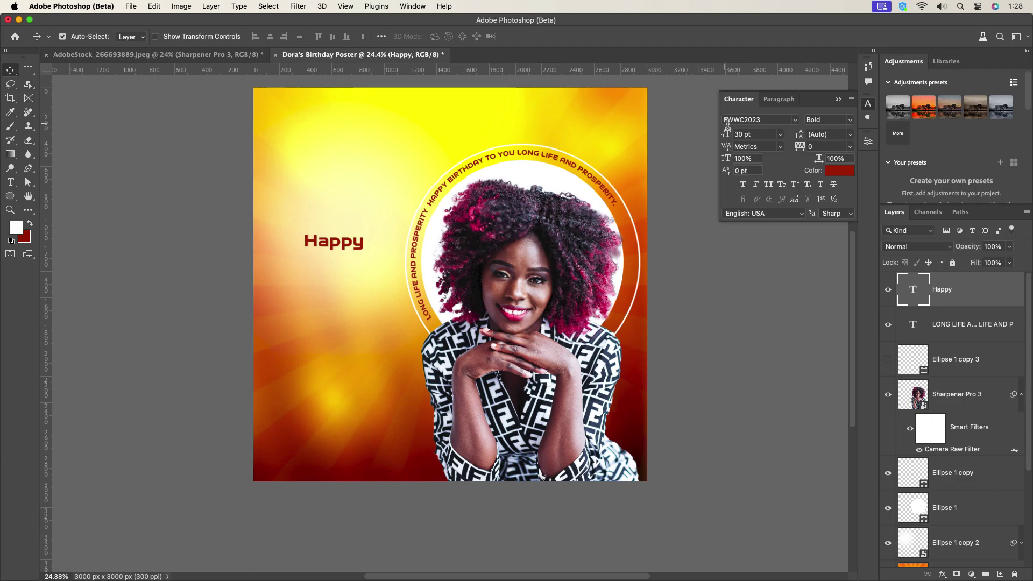
pyautogui.click(795, 121)
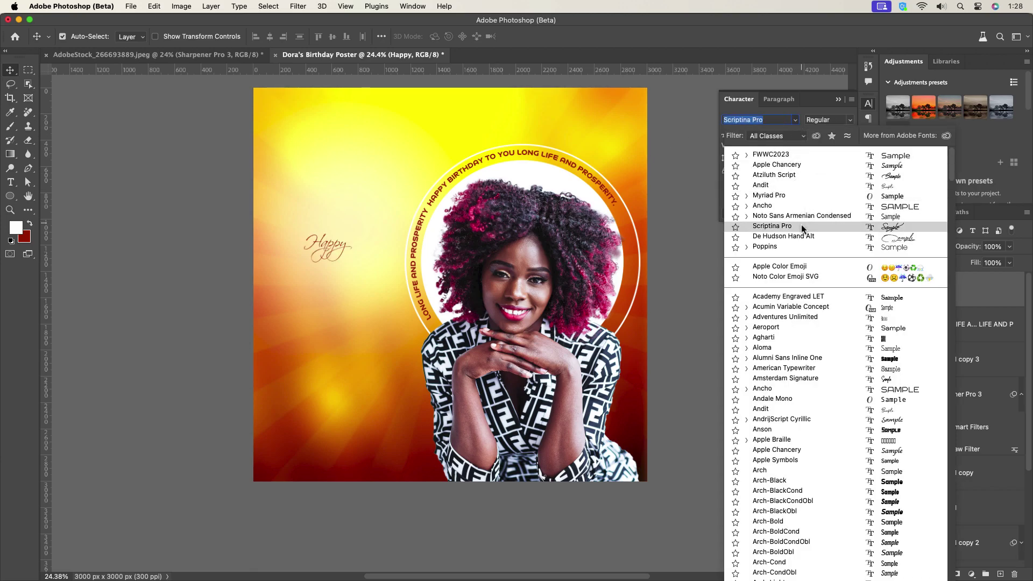
pyautogui.click(775, 175)
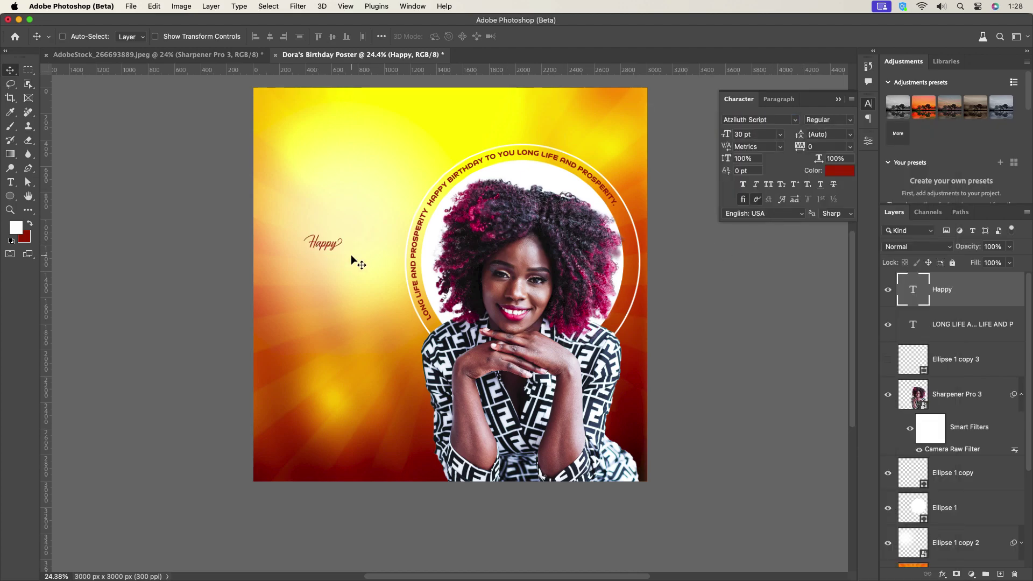
# Step: Enlarge "Happy" to about 79.37 pt and place a duplicate of it directly below
pyautogui.press('super+t')
pyautogui.moveTo(342, 244); pyautogui.dragTo(345, 295)
pyautogui.click(588, 36)
# Step: Change the duplicated text to "Birthday" and shift it slightly left, close beneath "Happy"
pyautogui.doubleClick(346, 295)
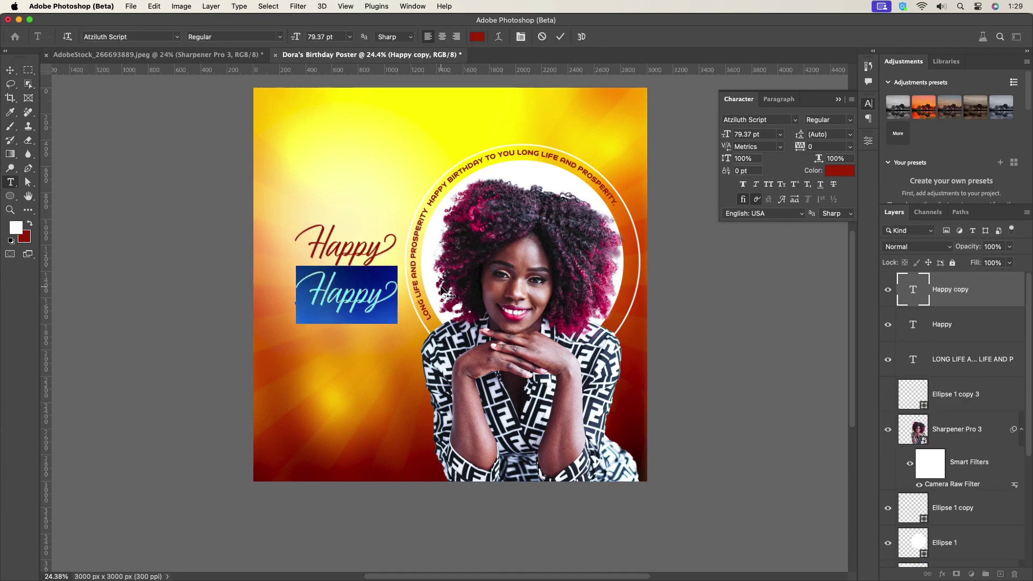
pyautogui.write('Birthday')
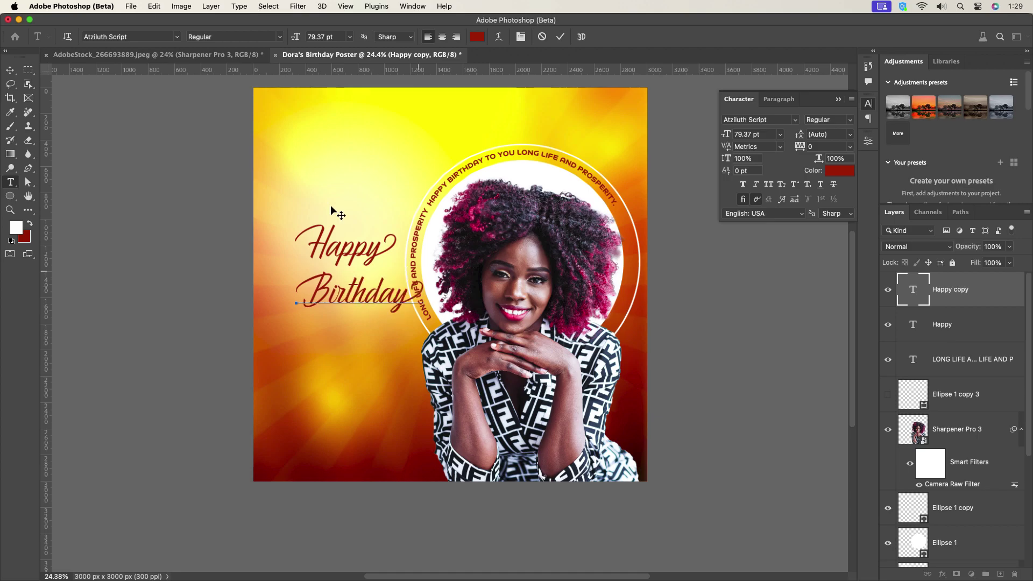
pyautogui.press('Escape')
pyautogui.moveTo(369, 291); pyautogui.dragTo(355, 291)
# Step: Group the layers from Ellipse 1 copy down to 012345 and lock the group
pyautogui.scroll(-5, 933, 417)
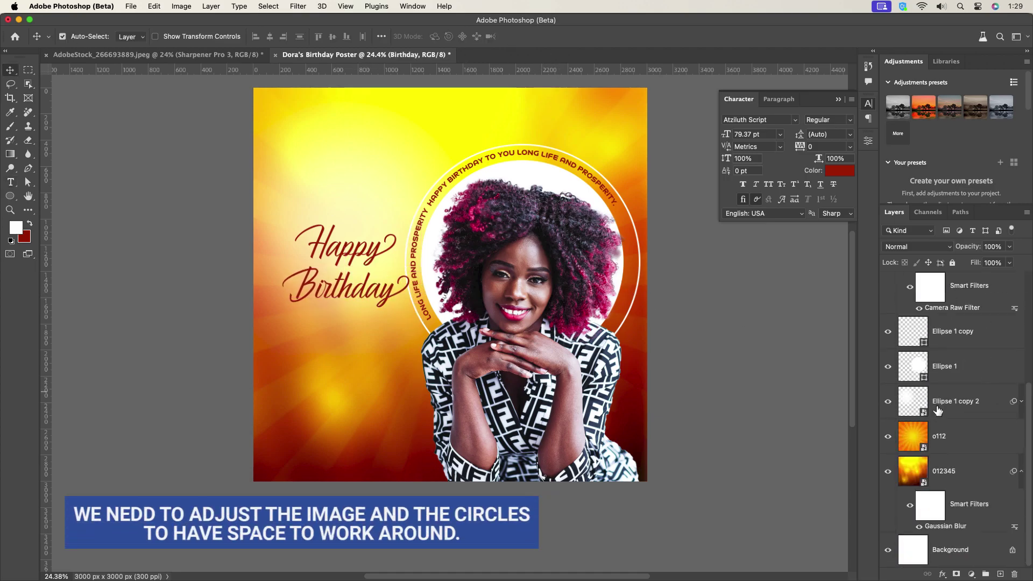
pyautogui.scroll(2, 962, 387)
pyautogui.scroll(-2, 963, 376)
pyautogui.scroll(1, 963, 377)
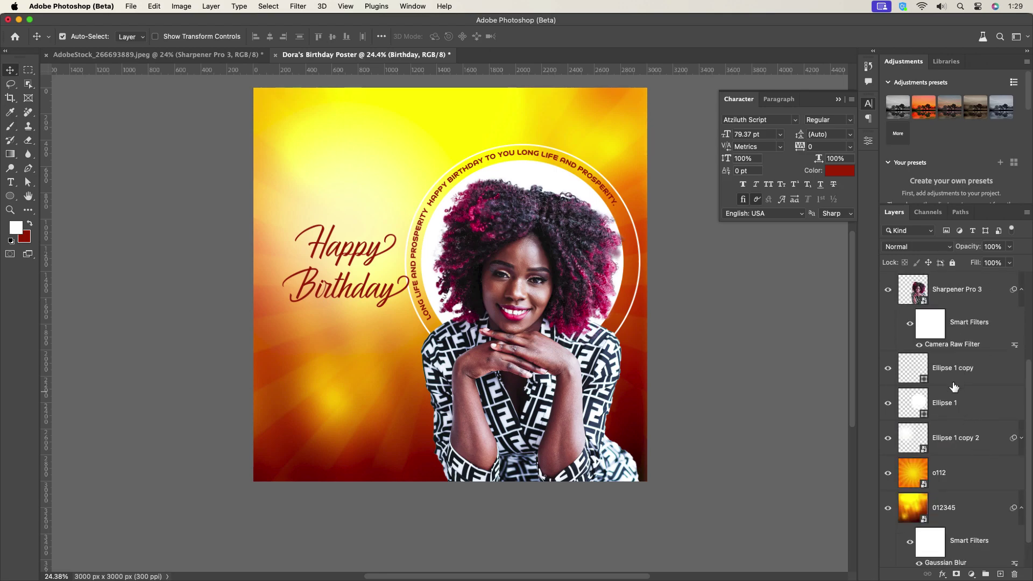
pyautogui.scroll(-1, 957, 388)
pyautogui.click(888, 332)
pyautogui.click(888, 333)
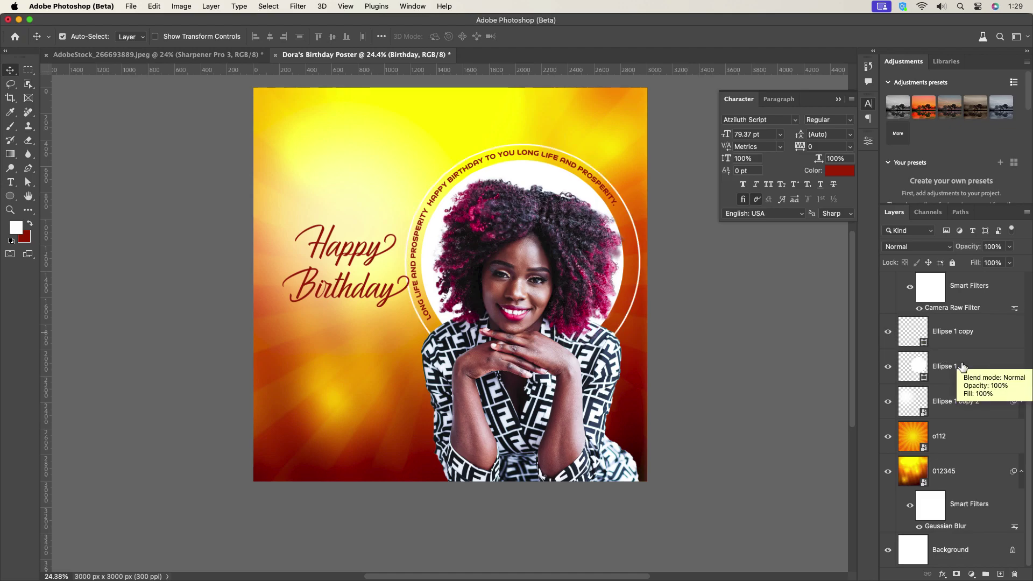
pyautogui.click(889, 332)
pyautogui.click(888, 332)
pyautogui.click(939, 341)
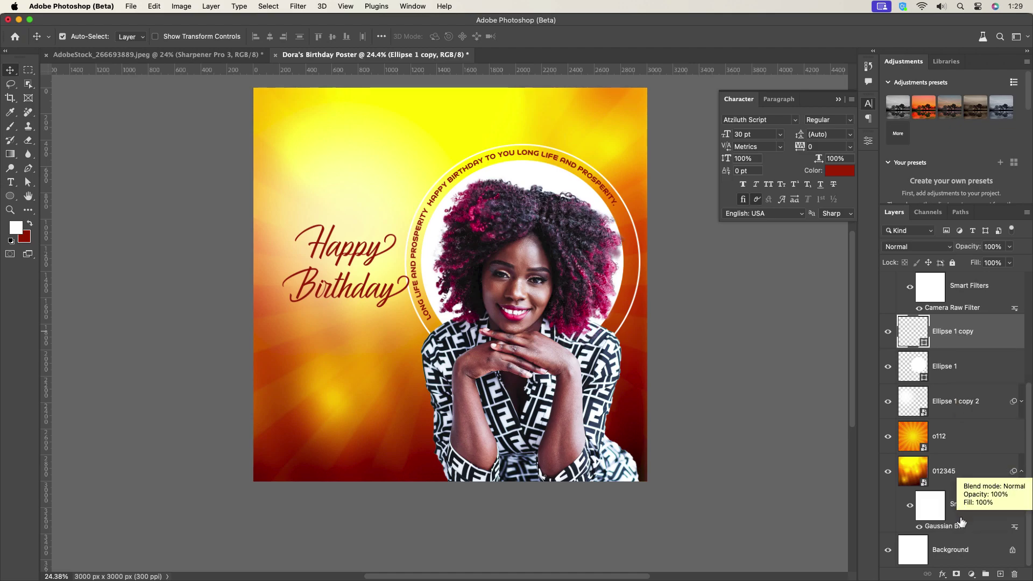
pyautogui.keyDown('shift'); pyautogui.click(963, 471); pyautogui.keyUp('shift')
pyautogui.click(985, 574)
pyautogui.click(952, 263)
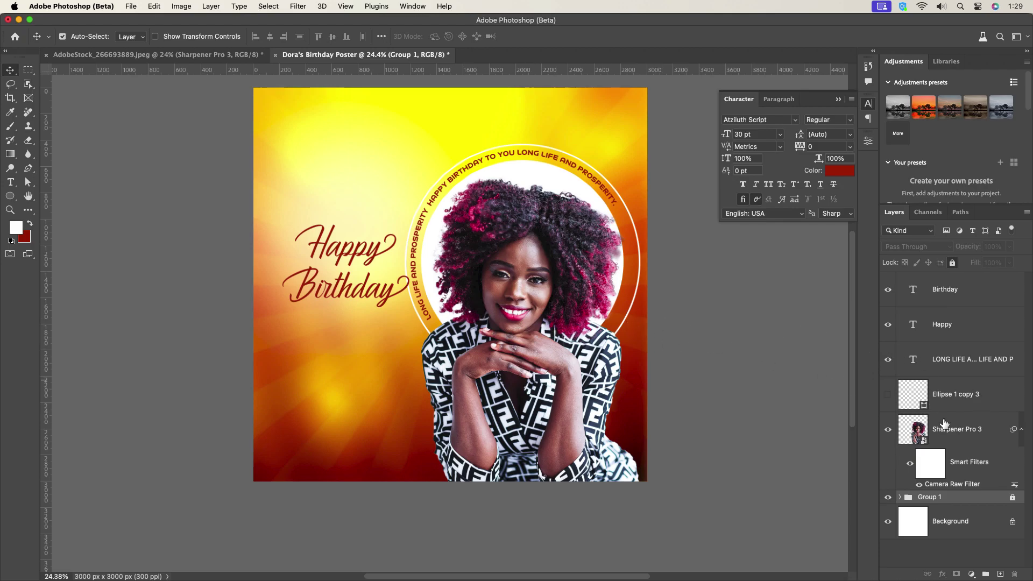
# Step: Unlock Group 1 and expand it to reach the ring and circle layers
pyautogui.doubleClick(1000, 498)
pyautogui.click(992, 281)
pyautogui.click(900, 498)
pyautogui.scroll(-3, 960, 439)
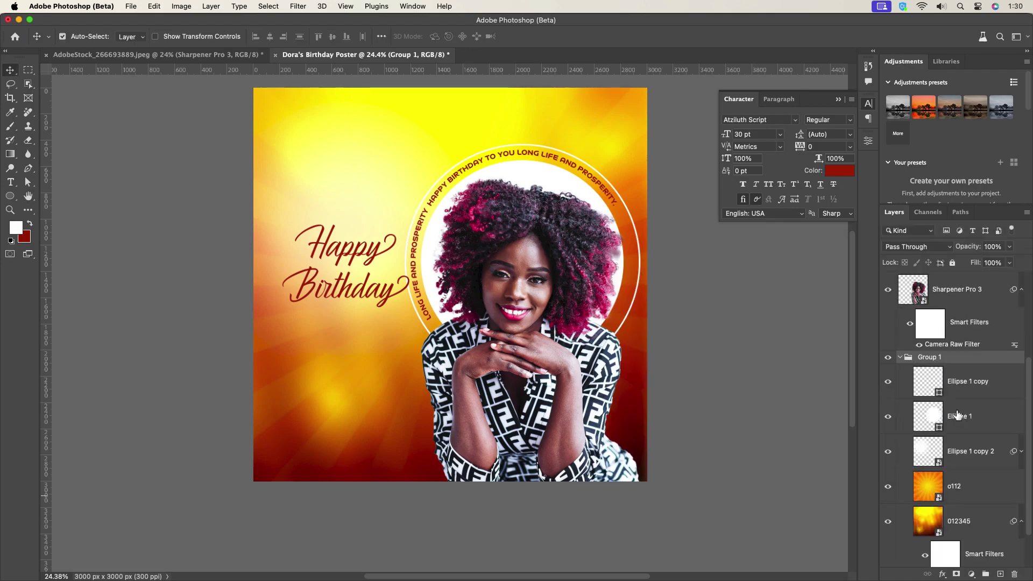
# Step: Move the Ellipse 1 copy and Ellipse 1 layers out of Group 1 to directly above it, below Sharpener Pro 3
pyautogui.click(1021, 289)
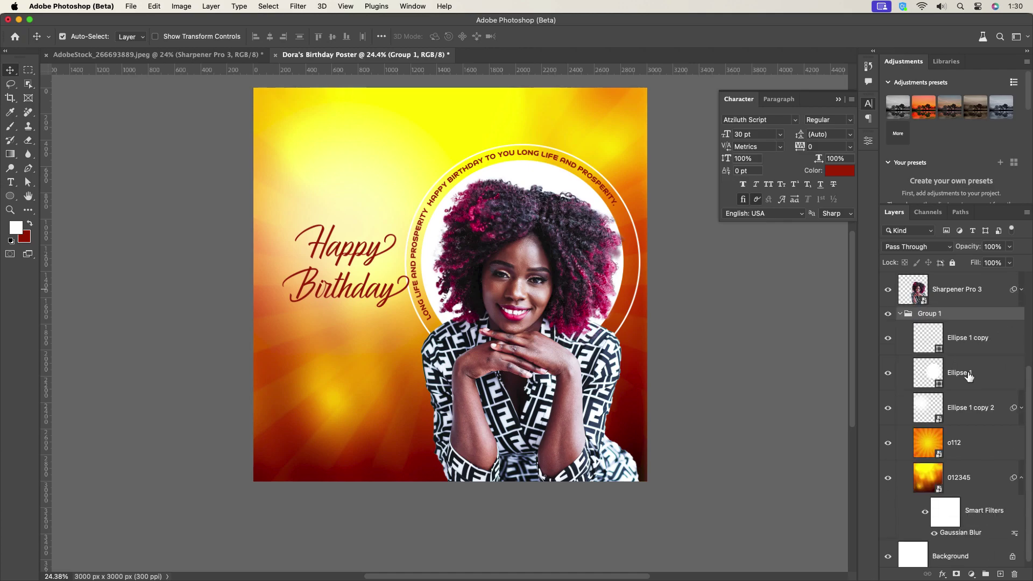
pyautogui.click(968, 338)
pyautogui.click(887, 338)
pyautogui.click(888, 337)
pyautogui.moveTo(971, 339); pyautogui.dragTo(963, 308)
pyautogui.moveTo(971, 377); pyautogui.dragTo(961, 348)
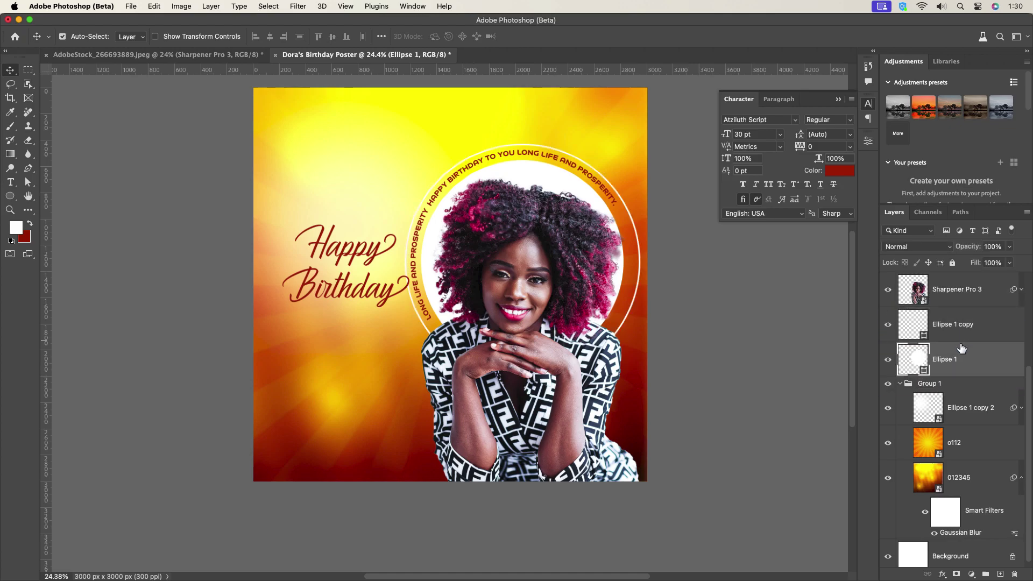
# Step: Collapse Group 1 and lock it again
pyautogui.click(900, 384)
pyautogui.click(951, 523)
pyautogui.click(952, 263)
# Step: Scale down the woman, circles and curved text together and place them against the poster's lower edge
pyautogui.click(971, 504)
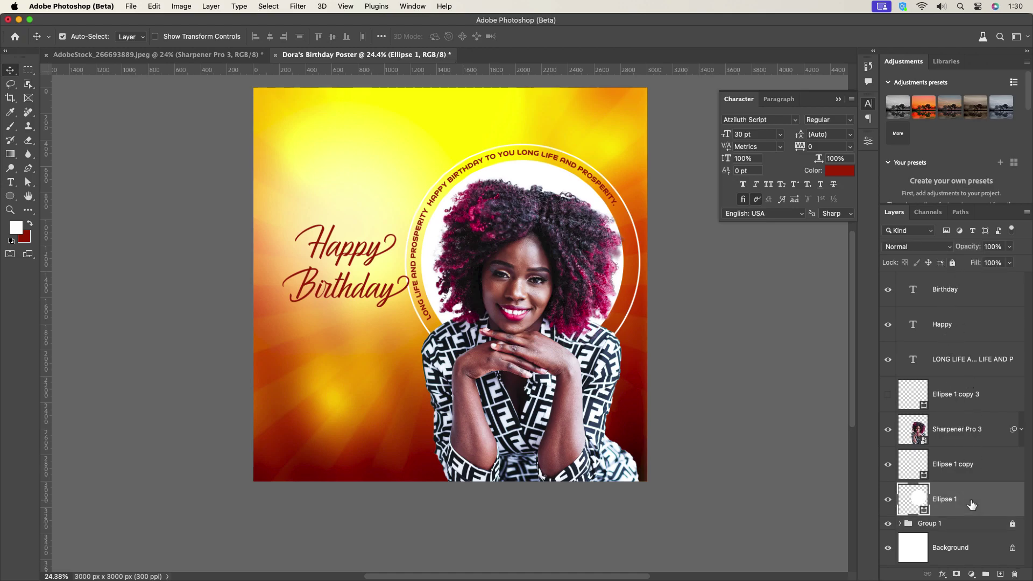
pyautogui.keyDown('shift'); pyautogui.click(966, 360); pyautogui.keyUp('shift')
pyautogui.press('super+t')
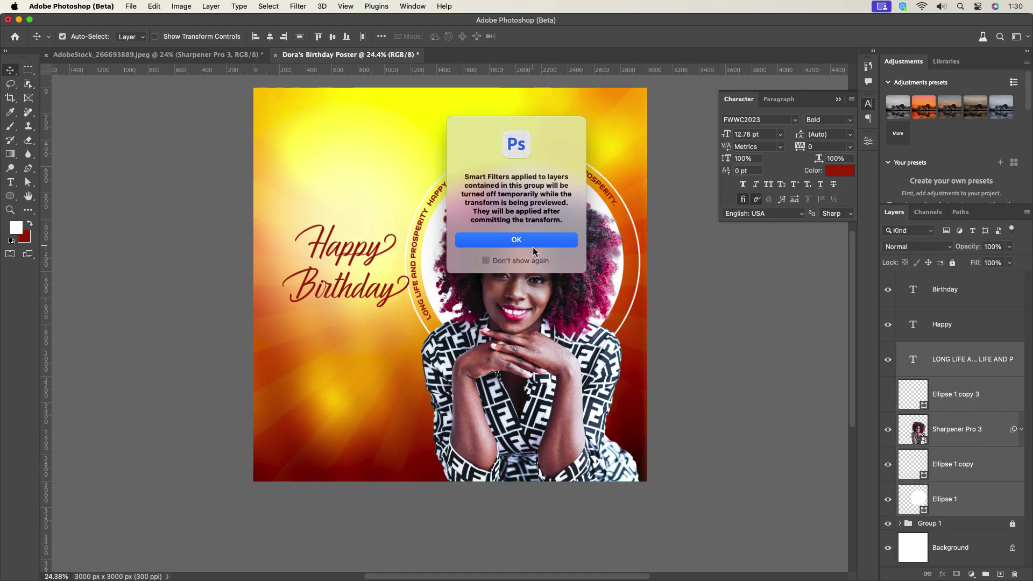
pyautogui.click(511, 243)
pyautogui.moveTo(644, 316); pyautogui.dragTo(622, 312)
pyautogui.moveTo(570, 286); pyautogui.dragTo(577, 305)
pyautogui.click(588, 36)
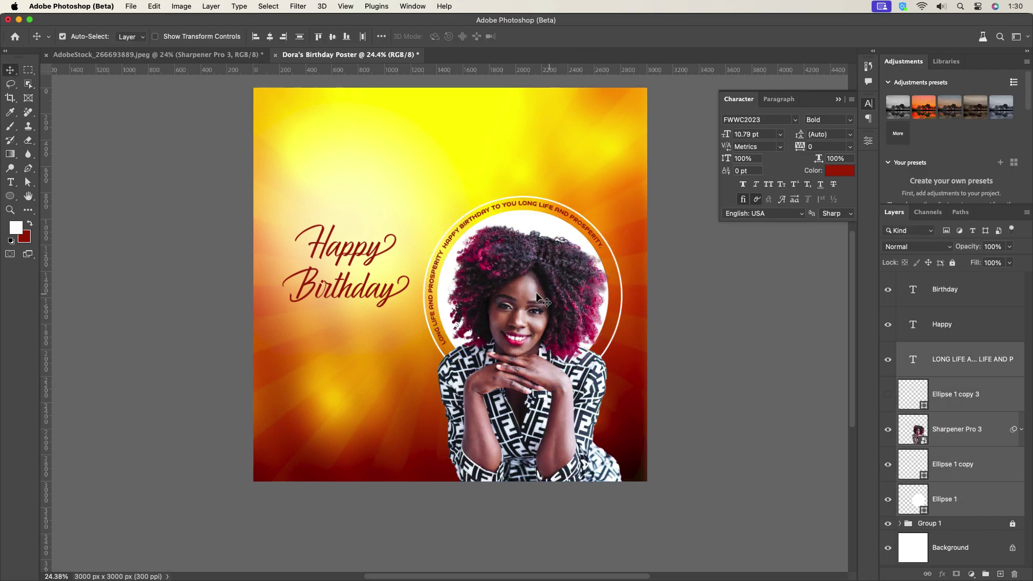
# Step: Move "Happy" higher on the poster and enlarge it to about 109.8 pt
pyautogui.scroll(-1, 454, 277)
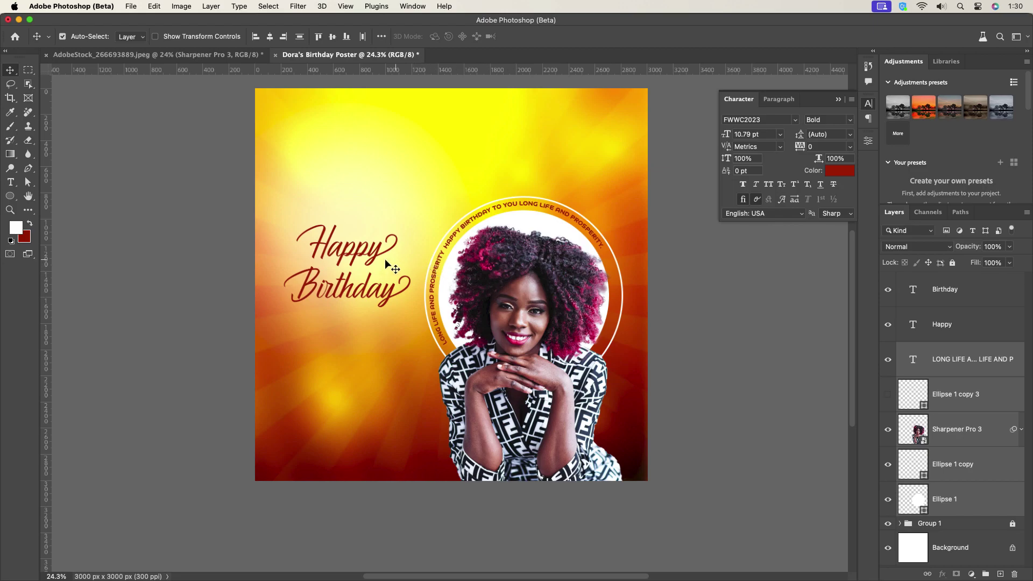
pyautogui.click(356, 249)
pyautogui.moveTo(357, 249); pyautogui.dragTo(364, 211)
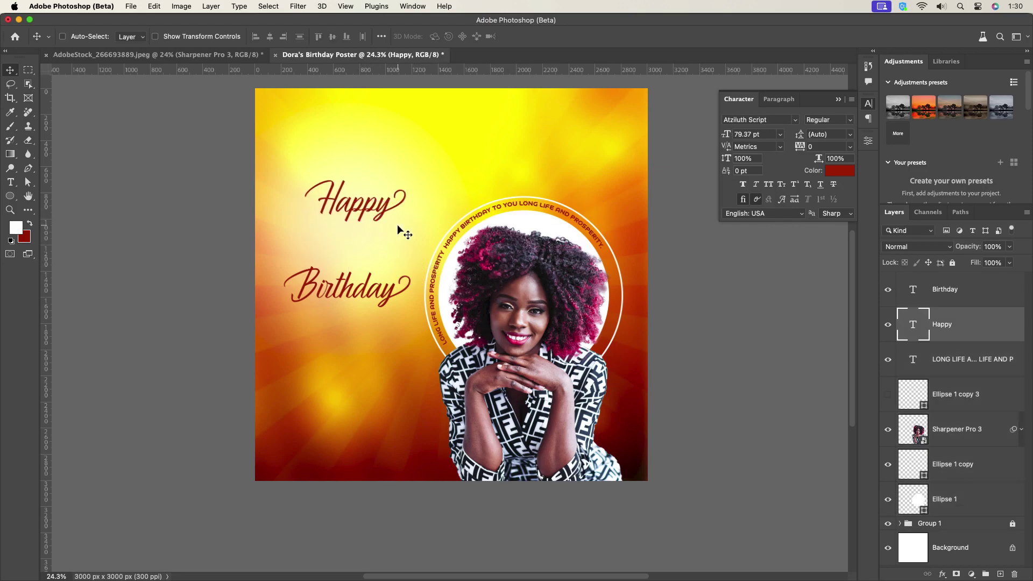
pyautogui.hotkey('ctrl', 't')
pyautogui.moveTo(432, 203); pyautogui.dragTo(423, 202)
pyautogui.click(588, 36)
pyautogui.moveTo(357, 215); pyautogui.dragTo(363, 215)
# Step: Move "Birthday" up close beneath "Happy" and enlarge it to about 96.86 pt
pyautogui.moveTo(337, 297); pyautogui.dragTo(344, 251)
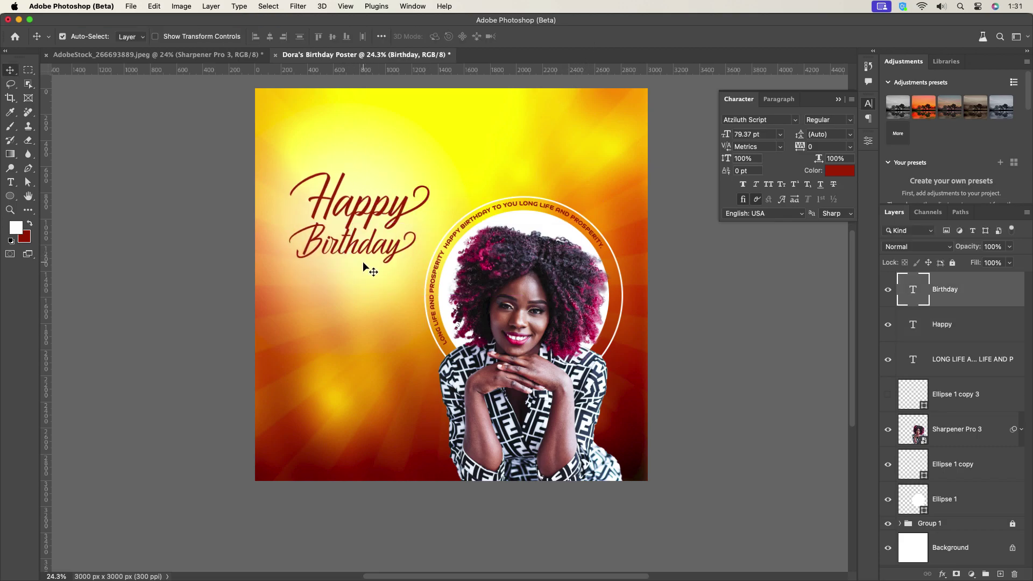
pyautogui.hotkey('ctrl', 't')
pyautogui.moveTo(415, 243); pyautogui.dragTo(443, 242)
pyautogui.moveTo(369, 251); pyautogui.dragTo(363, 252)
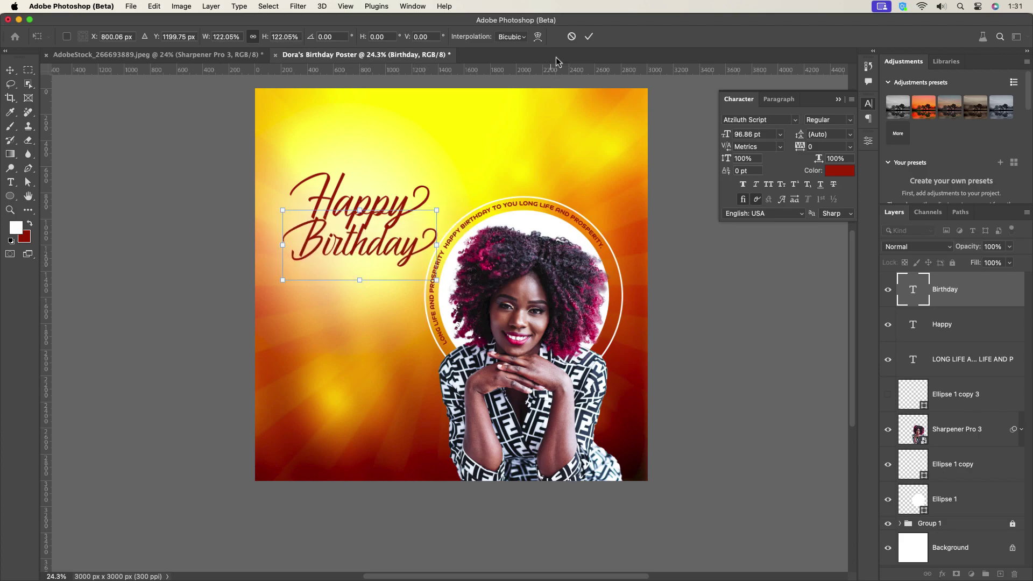
pyautogui.click(588, 36)
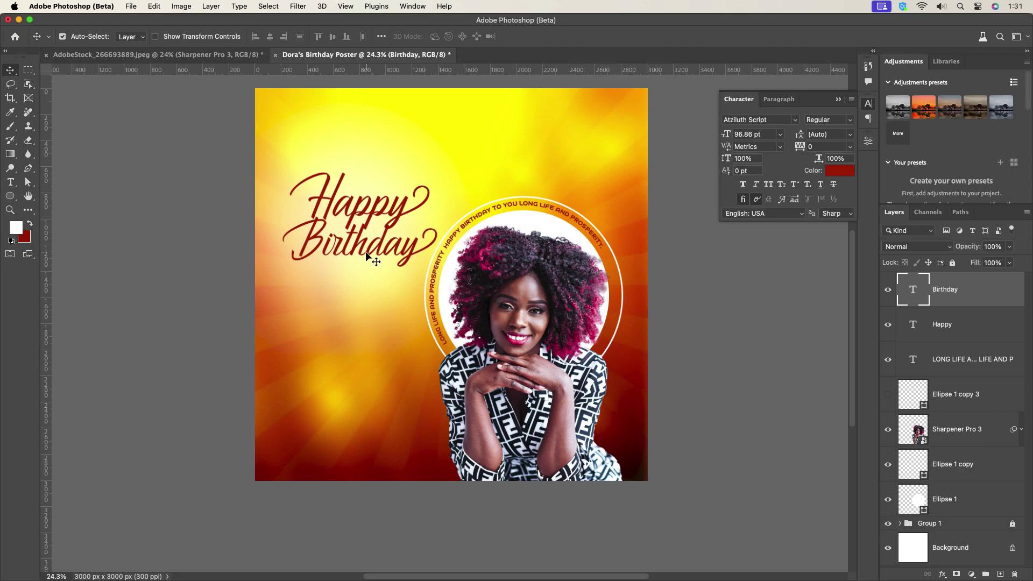
# Step: Change the font of "Happy" to Andit
pyautogui.click(396, 208)
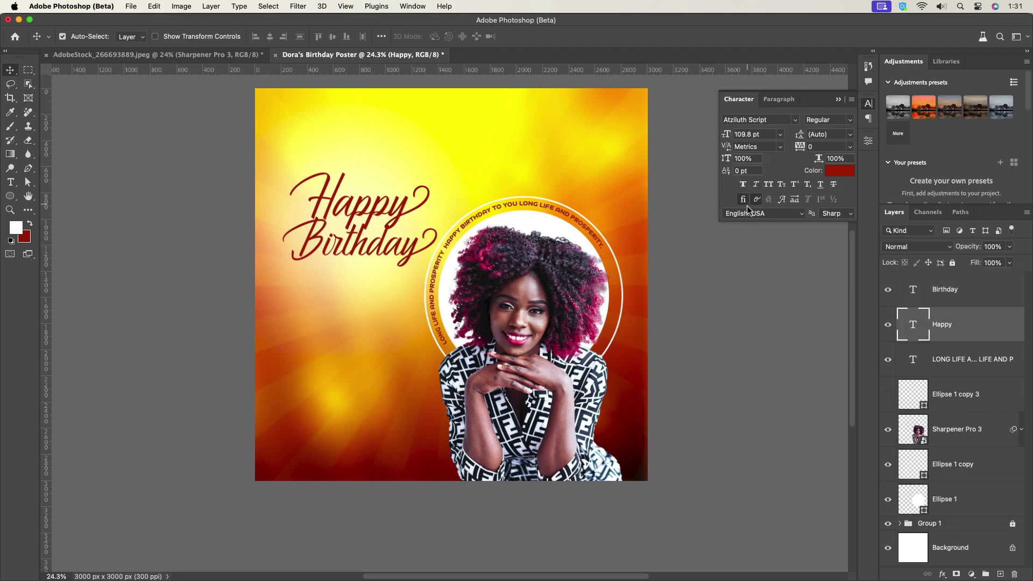
pyautogui.click(795, 120)
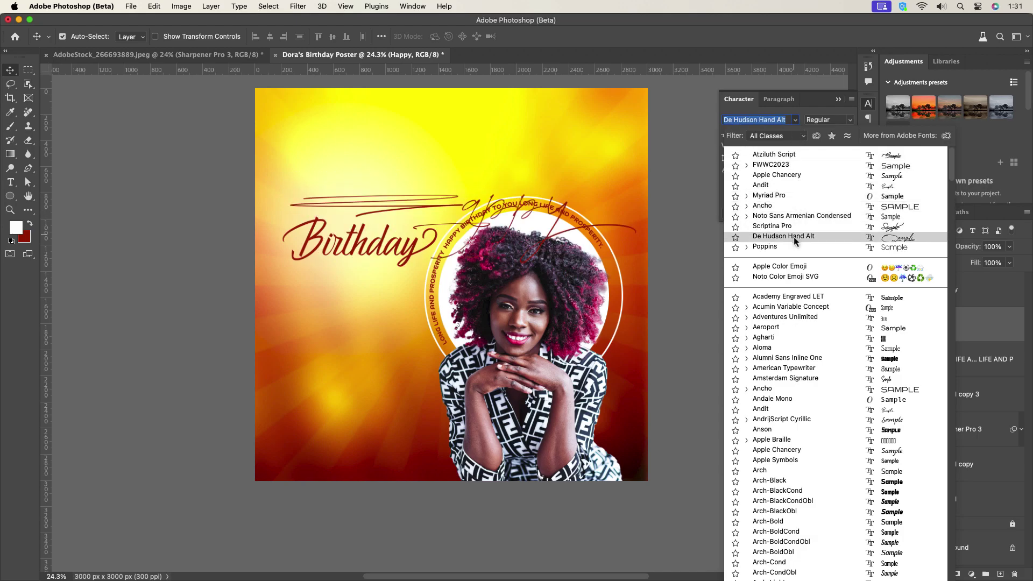
pyautogui.click(780, 188)
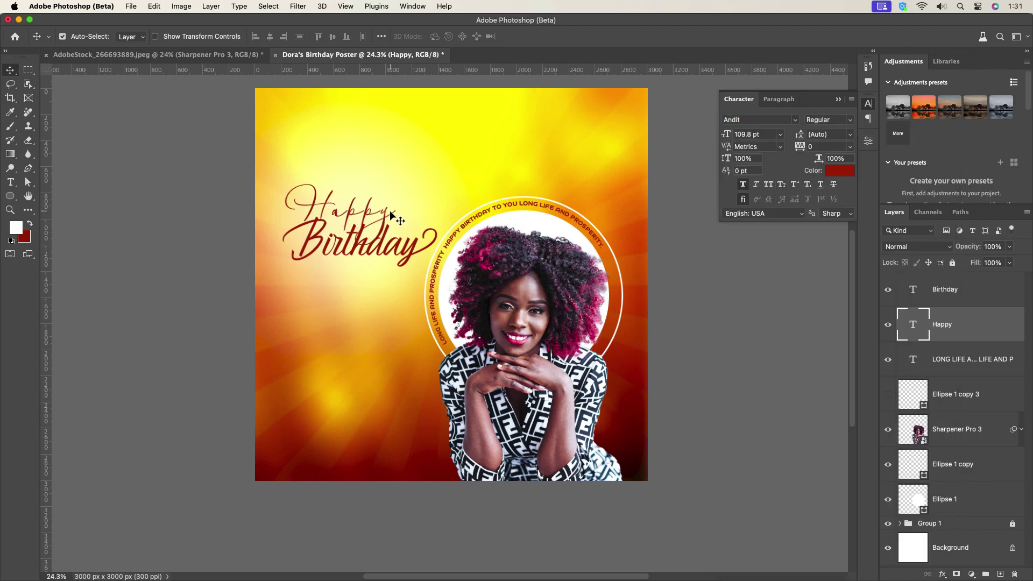
# Step: Enlarge "Happy" to about 138.41 pt and fit it just above "Birthday"
pyautogui.press('super+t')
pyautogui.moveTo(399, 215)
pyautogui.mouseDown()
pyautogui.moveTo(411, 191)
pyautogui.moveTo(435, 190)
pyautogui.moveTo(398, 200)
pyautogui.mouseUp()
pyautogui.press('Return')
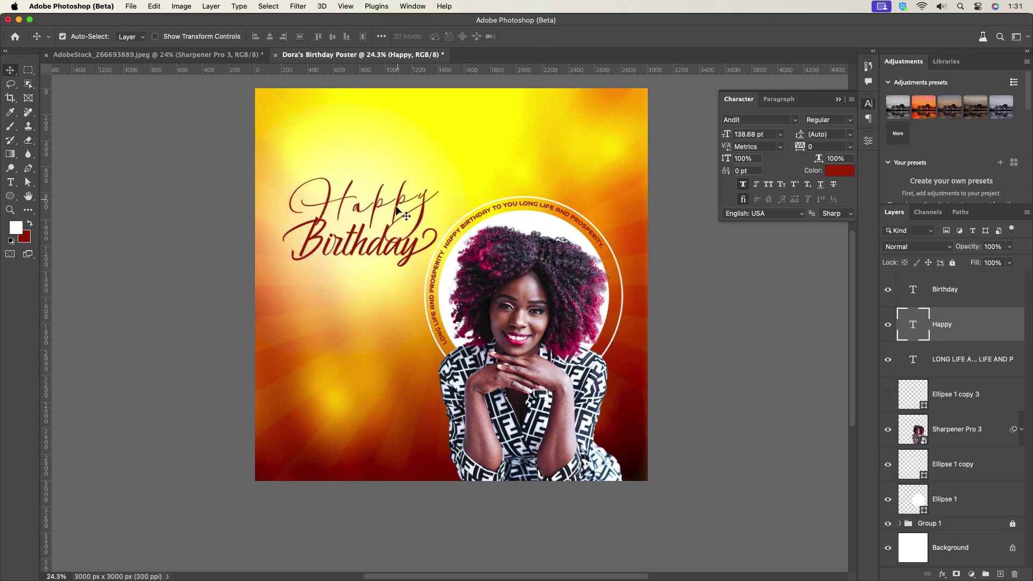
pyautogui.press('super+t')
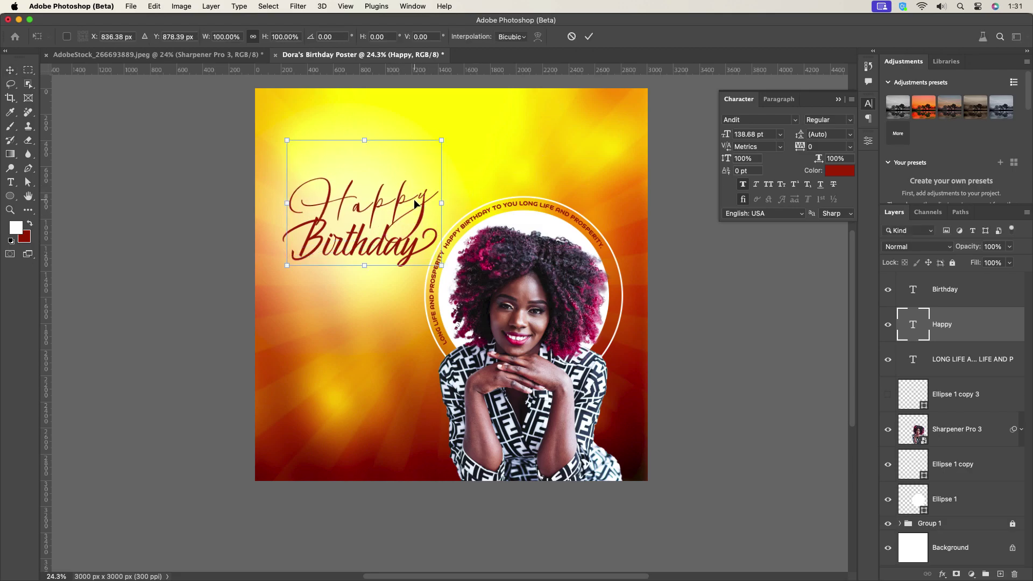
pyautogui.moveTo(444, 206); pyautogui.dragTo(400, 194)
pyautogui.click(589, 36)
# Step: Recolor "Happy" with a dark red sampled from the lower part of the poster background
pyautogui.click(839, 171)
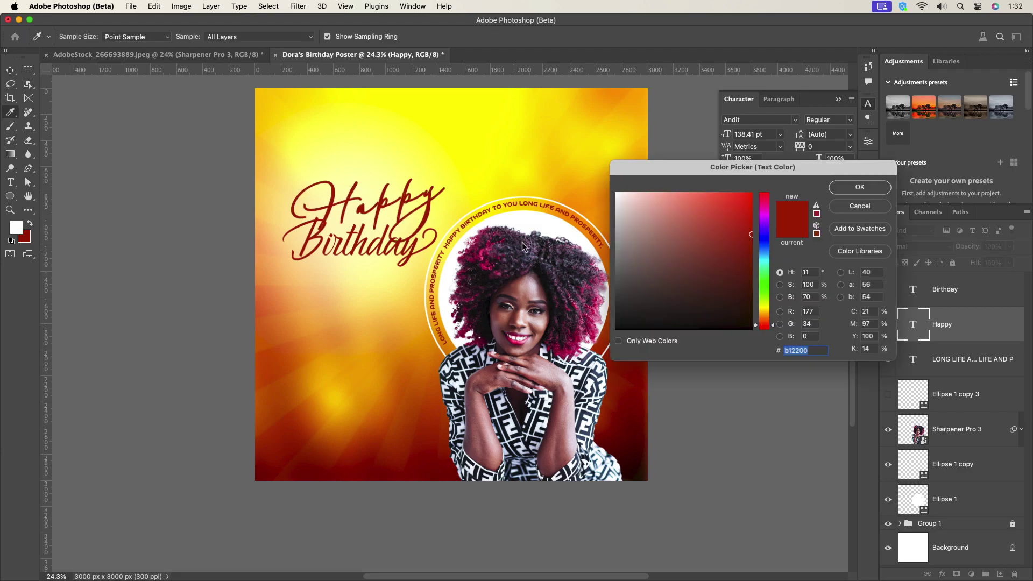
pyautogui.click(616, 194)
pyautogui.click(425, 456)
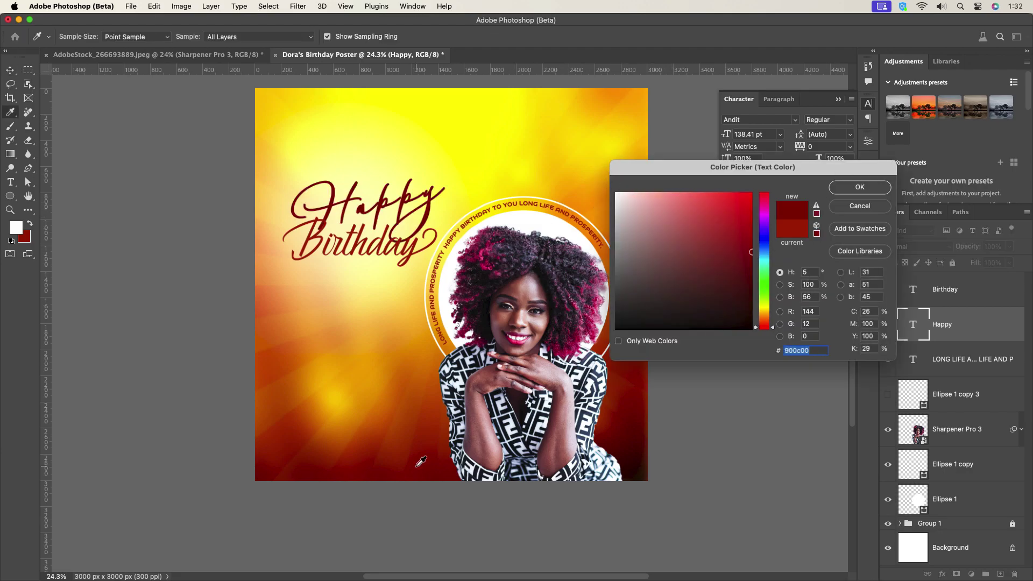
pyautogui.click(421, 437)
pyautogui.click(860, 187)
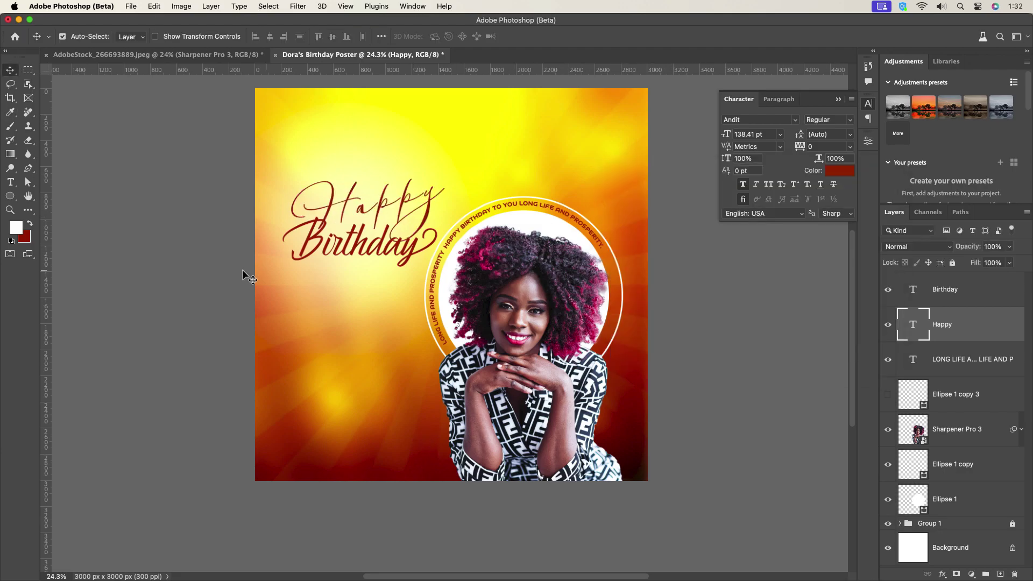
# Step: Recolor "Birthday" with a dark red sampled from the same lower area of the background
pyautogui.click(356, 242)
pyautogui.click(839, 171)
pyautogui.click(618, 210)
pyautogui.click(357, 445)
pyautogui.click(418, 443)
pyautogui.click(859, 187)
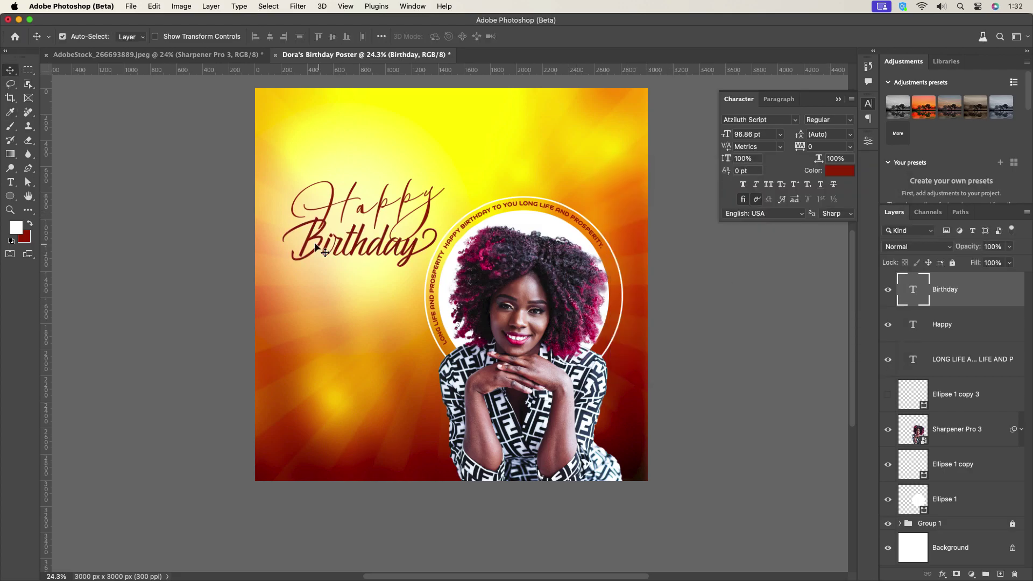
# Step: Add a paragraph text box with Lorem ipsum placeholder text below "Birthday", beside the woman
pyautogui.scroll(-3, 392, 234)
pyautogui.scroll(2, 414, 266)
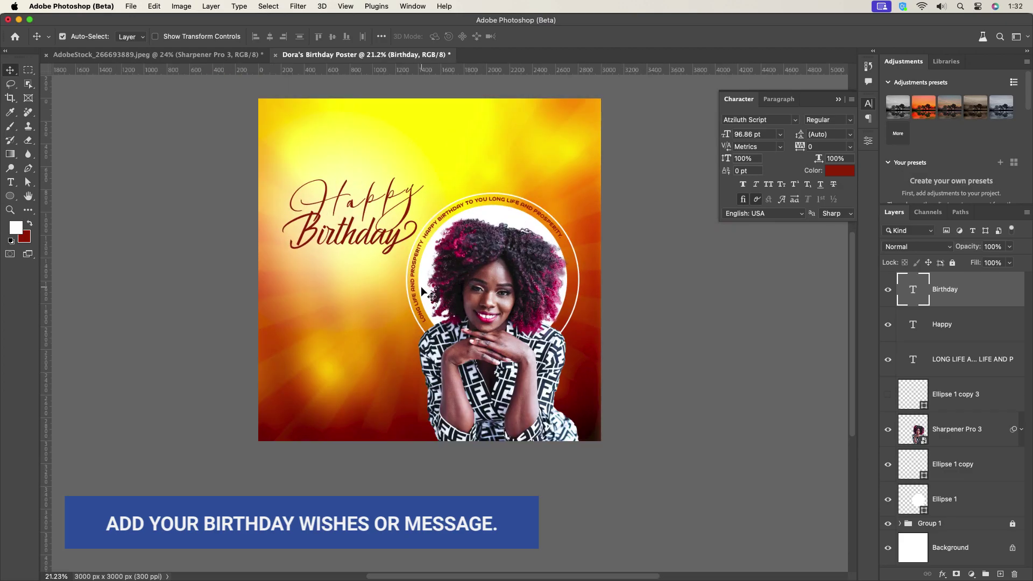
pyautogui.click(11, 183)
pyautogui.moveTo(294, 271); pyautogui.dragTo(396, 351)
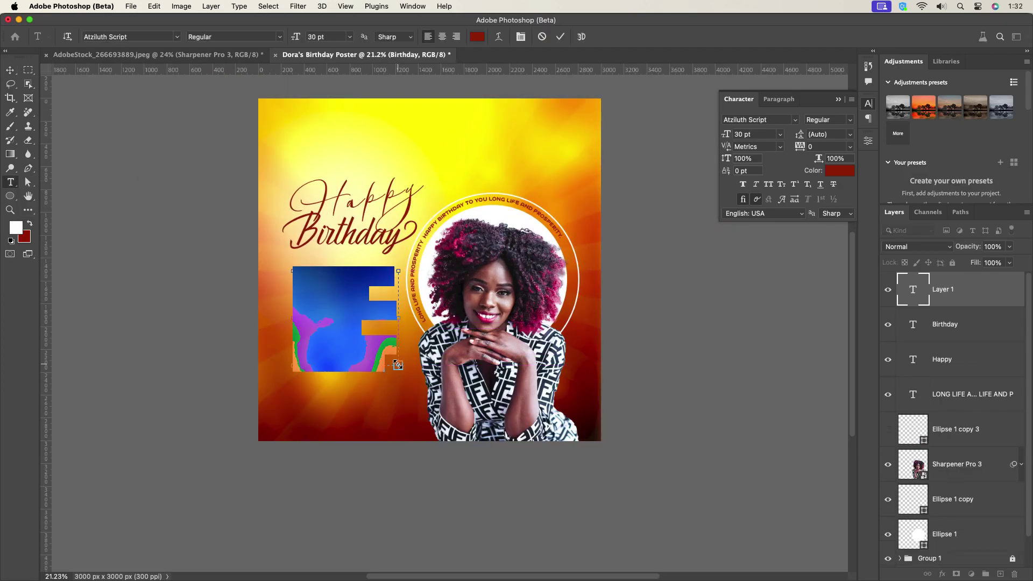
pyautogui.press('Escape')
pyautogui.press('v')
# Step: Set the placeholder paragraph's font to FWWC2023 Regular
pyautogui.click(771, 120)
pyautogui.write('fe')
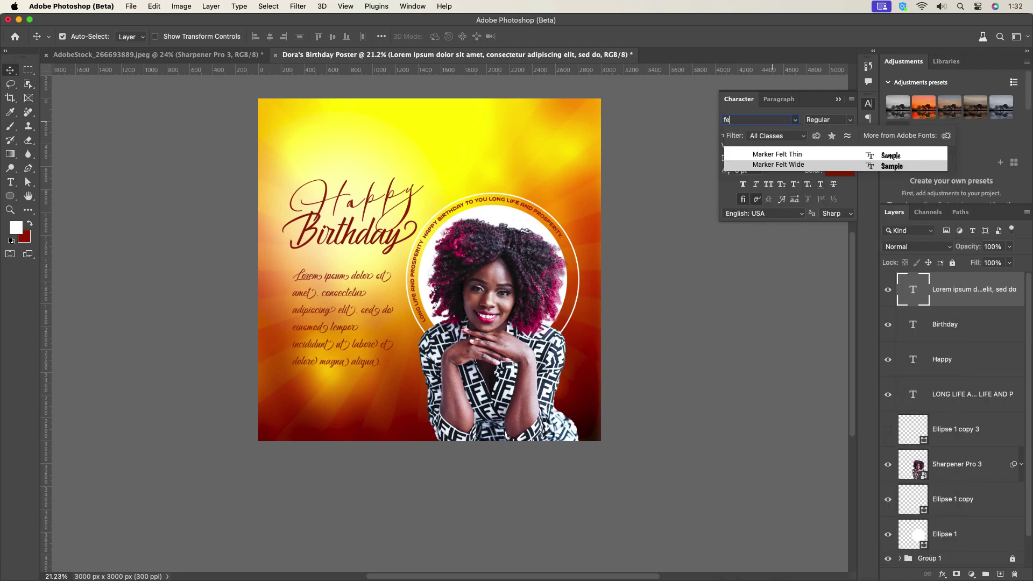
pyautogui.press('BackSpace')
pyautogui.write('w')
pyautogui.click(809, 156)
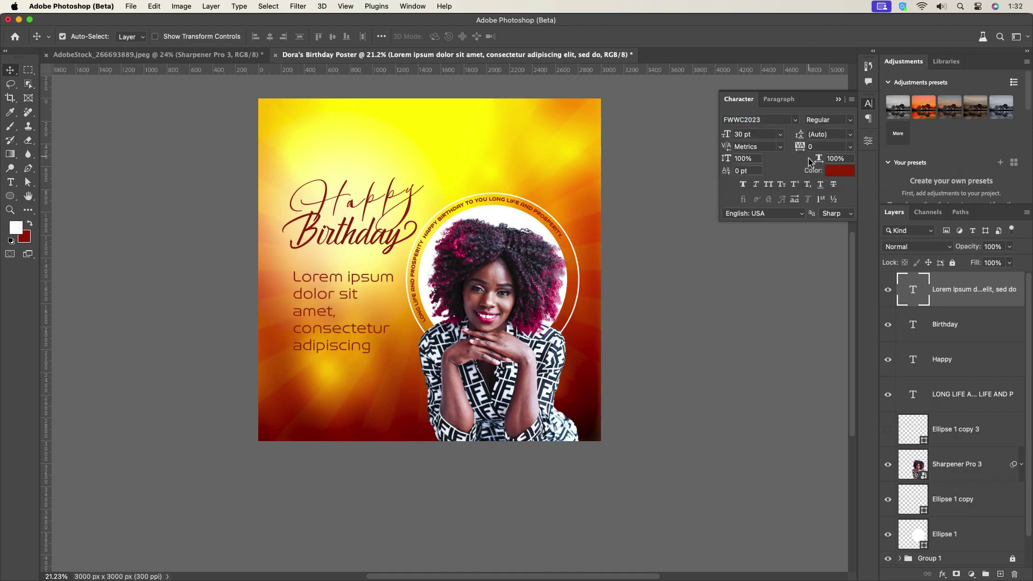
# Step: Set the paragraph's text size to 14 pt and move the paragraph slightly up, closer to "Birthday"
pyautogui.click(780, 135)
pyautogui.click(748, 172)
pyautogui.click(779, 134)
pyautogui.click(749, 195)
pyautogui.click(779, 134)
pyautogui.click(751, 222)
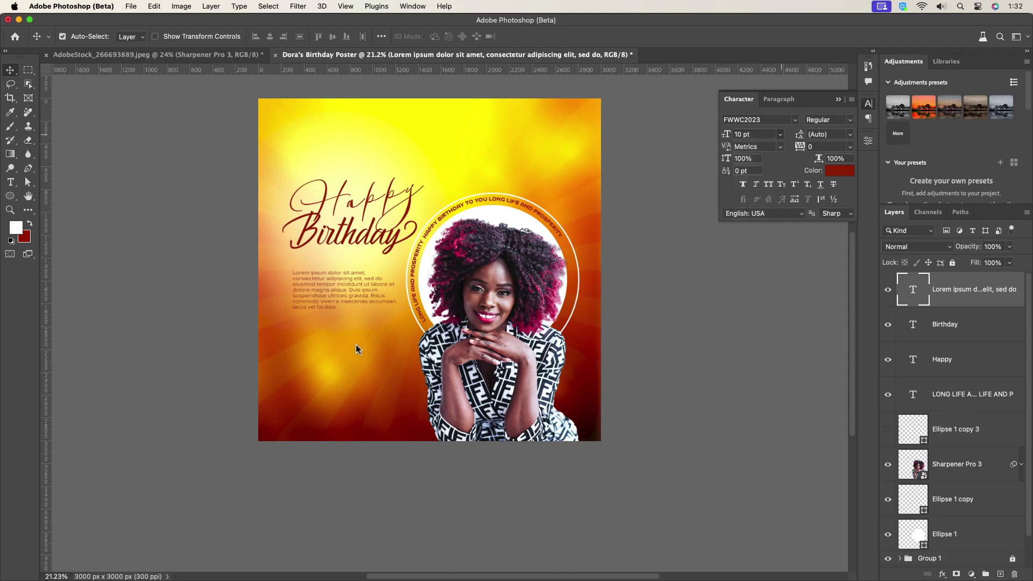
pyautogui.moveTo(339, 309); pyautogui.dragTo(339, 299)
# Step: Set the paragraph's text color to dark grey #212121
pyautogui.click(839, 171)
pyautogui.moveTo(685, 244); pyautogui.dragTo(601, 308)
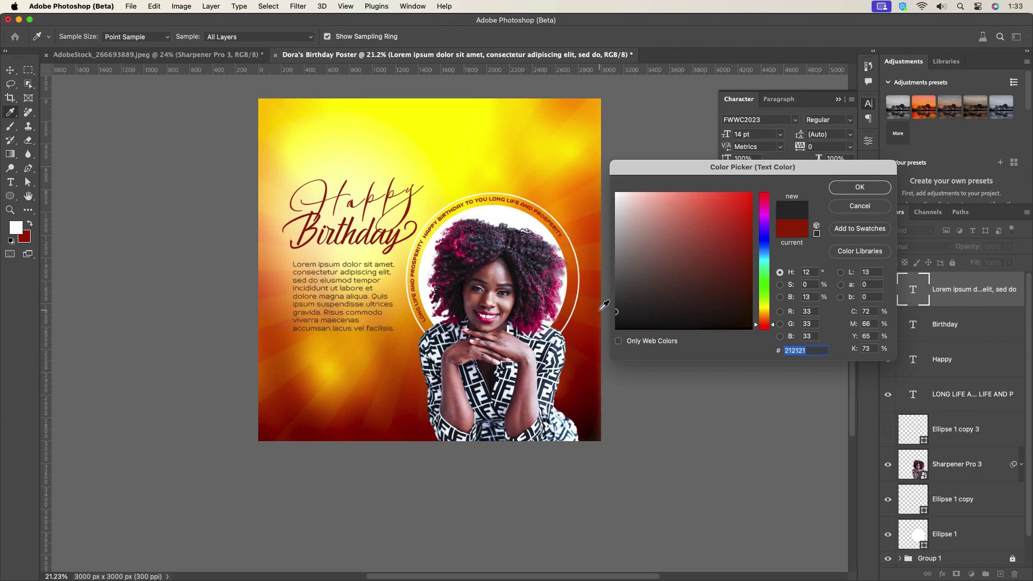
pyautogui.press('Return')
# Step: Bring the balloon artwork from the AdobeStock document into the poster and place a duplicate in the upper-right corner
pyautogui.scroll(2, 345, 310)
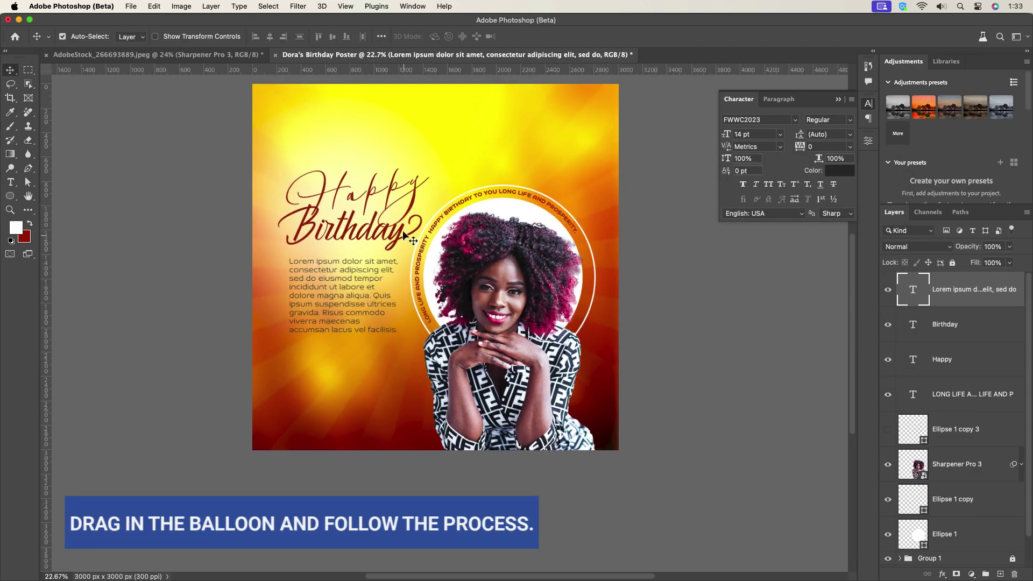
pyautogui.click(201, 54)
pyautogui.moveTo(296, 226); pyautogui.dragTo(563, 134)
pyautogui.scroll(-2, 429, 145)
pyautogui.scroll(1, 493, 179)
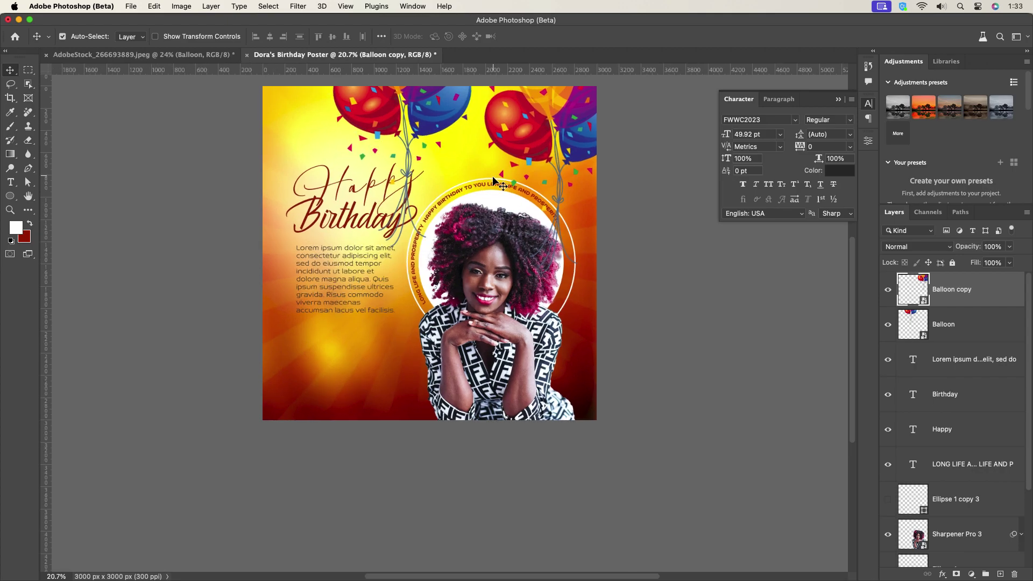
# Step: Move the original Balloon layer to the poster's upper-left corner
pyautogui.click(417, 128)
pyautogui.scroll(2, 409, 215)
pyautogui.moveTo(472, 140); pyautogui.dragTo(375, 202)
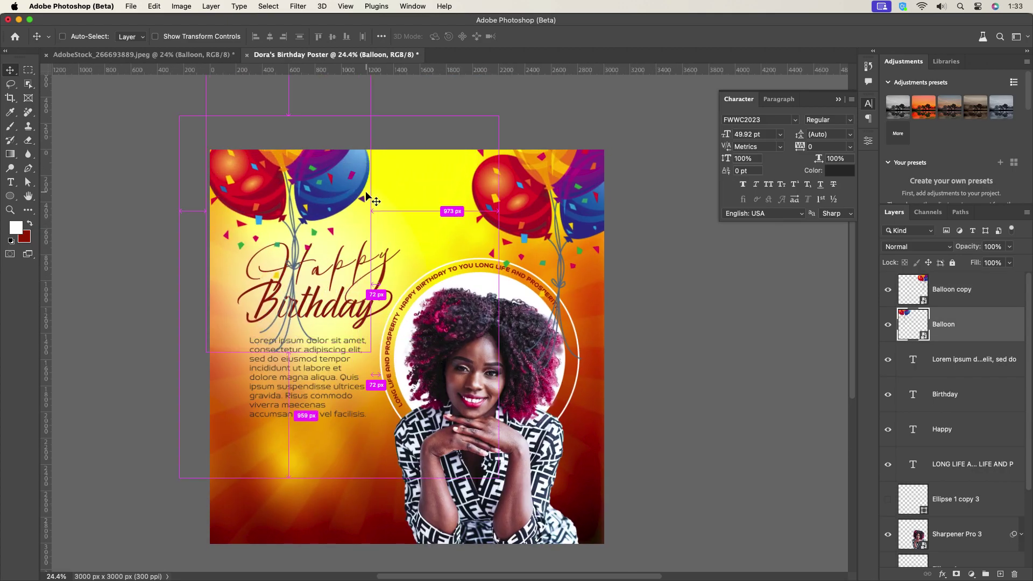
# Step: Rotate the upper-left balloons about -51.79°, scale them to about 78.38% and tuck them into the corner
pyautogui.hotkey('ctrl', 't')
pyautogui.moveTo(341, 81); pyautogui.dragTo(289, 76)
pyautogui.moveTo(348, 258); pyautogui.dragTo(392, 277)
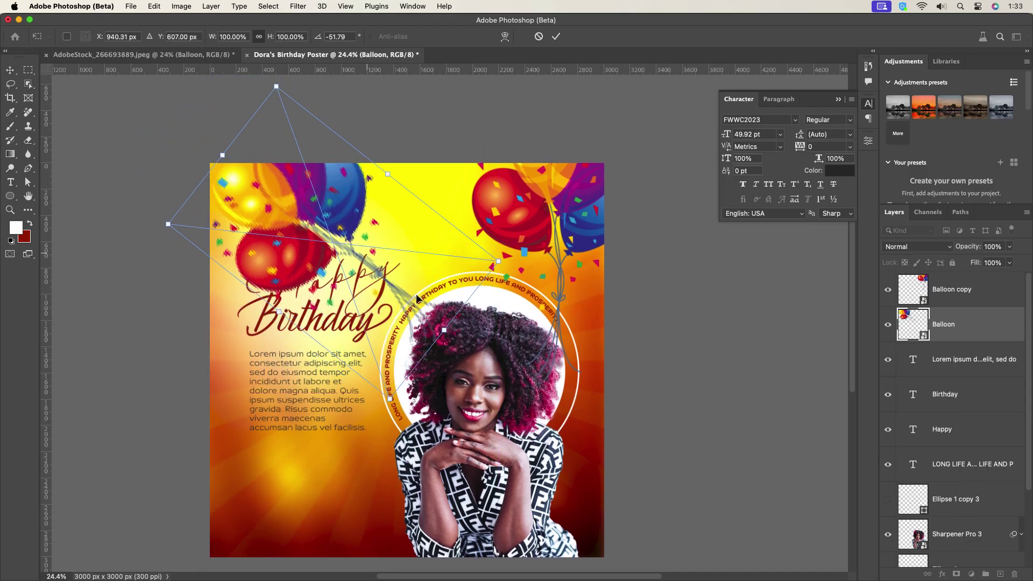
pyautogui.moveTo(442, 330); pyautogui.dragTo(384, 306)
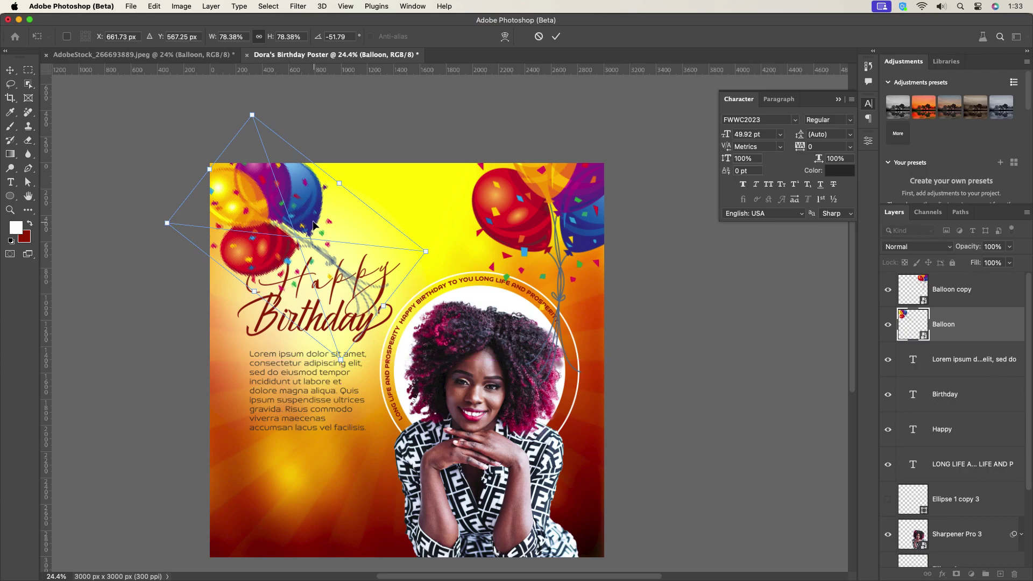
pyautogui.moveTo(322, 210); pyautogui.dragTo(339, 215)
pyautogui.click(555, 36)
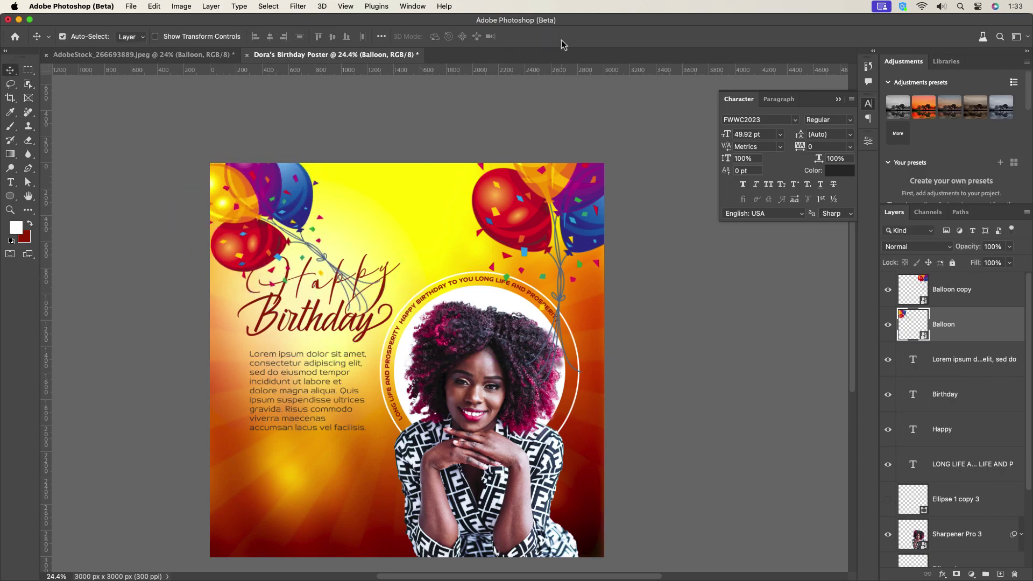
# Step: Add a layer mask to the Balloon layer and brush black over the strings crossing "Happy" to hide them
pyautogui.press('super+minus')
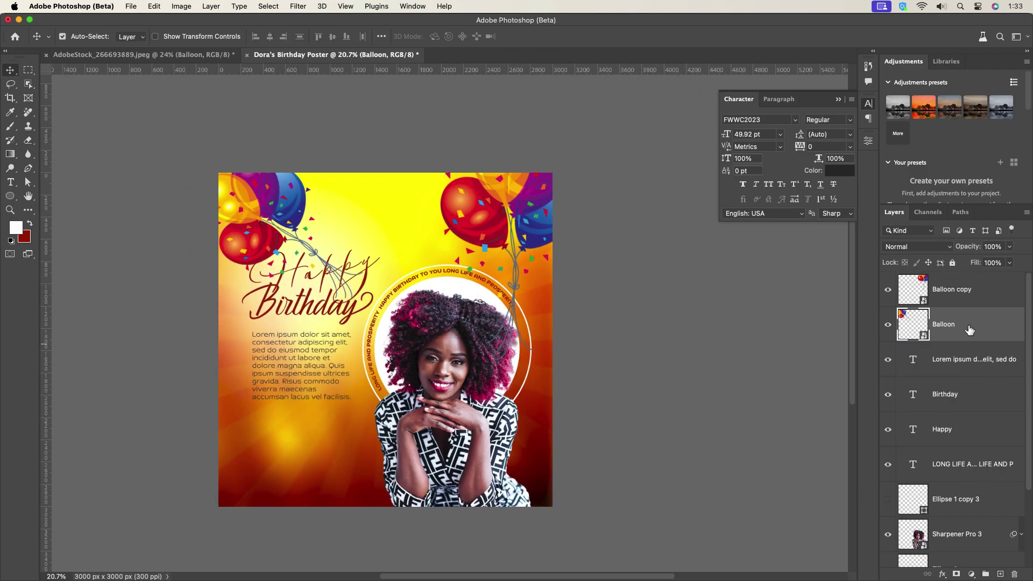
pyautogui.click(887, 325)
pyautogui.click(887, 324)
pyautogui.click(956, 573)
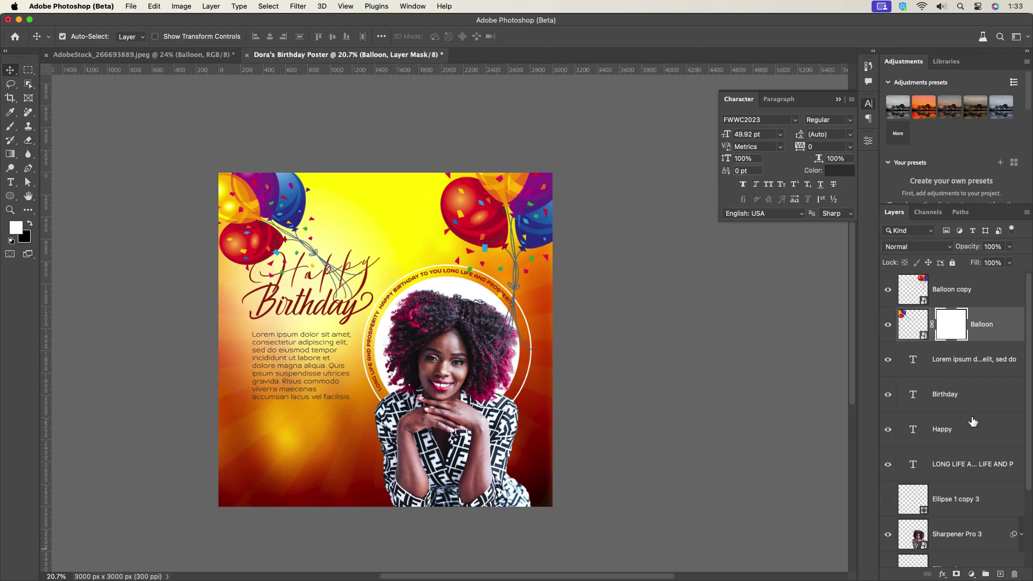
pyautogui.click(10, 128)
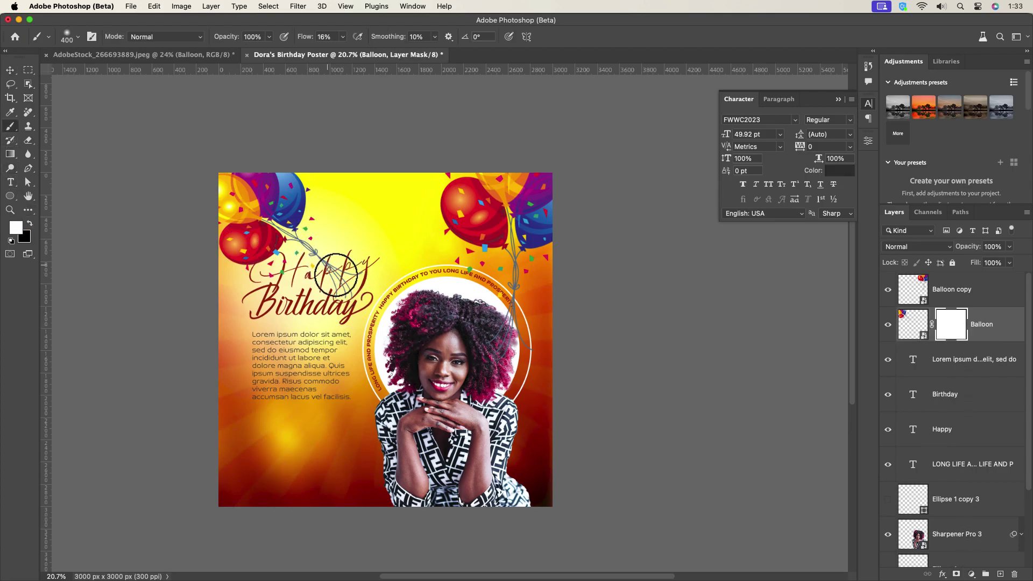
pyautogui.click(29, 223)
pyautogui.moveTo(336, 279)
pyautogui.mouseDown()
pyautogui.moveTo(355, 289)
pyautogui.moveTo(337, 240)
pyautogui.moveTo(346, 288)
pyautogui.moveTo(334, 262)
pyautogui.moveTo(337, 312)
pyautogui.moveTo(322, 249)
pyautogui.moveTo(319, 271)
pyautogui.moveTo(306, 239)
pyautogui.moveTo(319, 256)
pyautogui.mouseUp()
pyautogui.click(913, 323)
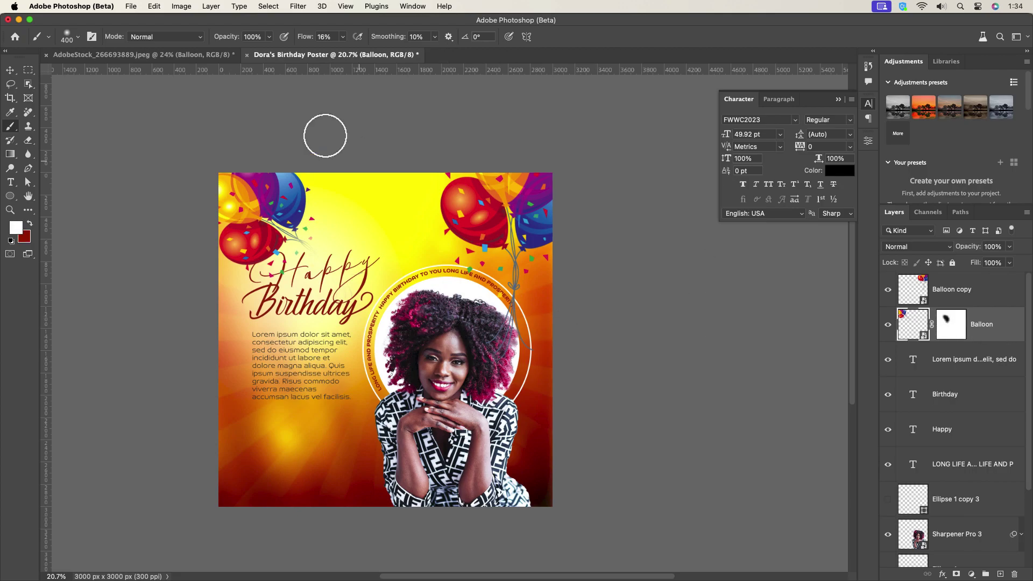
# Step: Apply a light Gaussian Blur to the Balloon layer in the poster's upper-left corner
pyautogui.click(298, 6)
pyautogui.moveTo(323, 157)
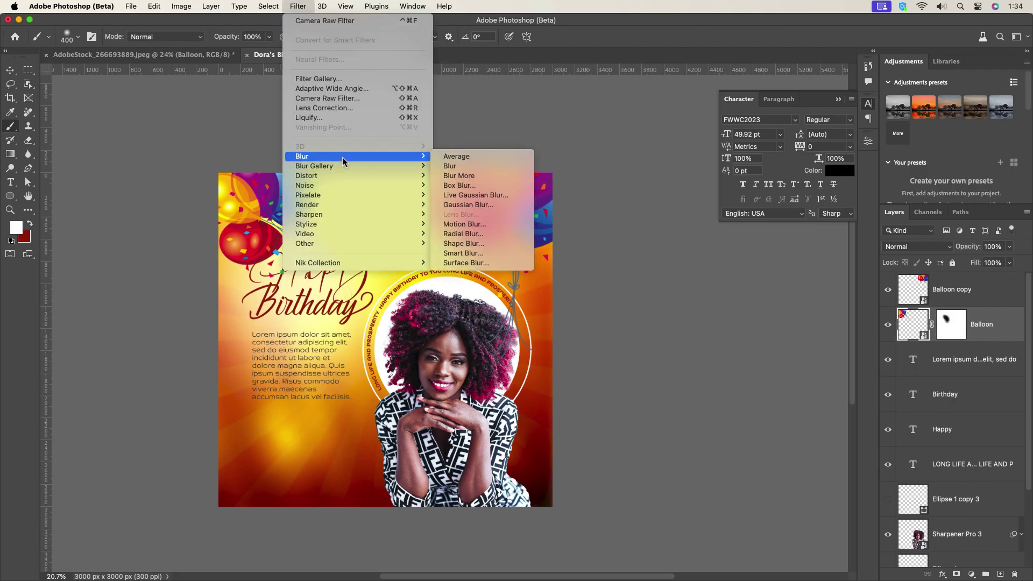
pyautogui.click(473, 203)
pyautogui.moveTo(692, 356); pyautogui.dragTo(655, 353)
pyautogui.click(753, 207)
pyautogui.press('b')
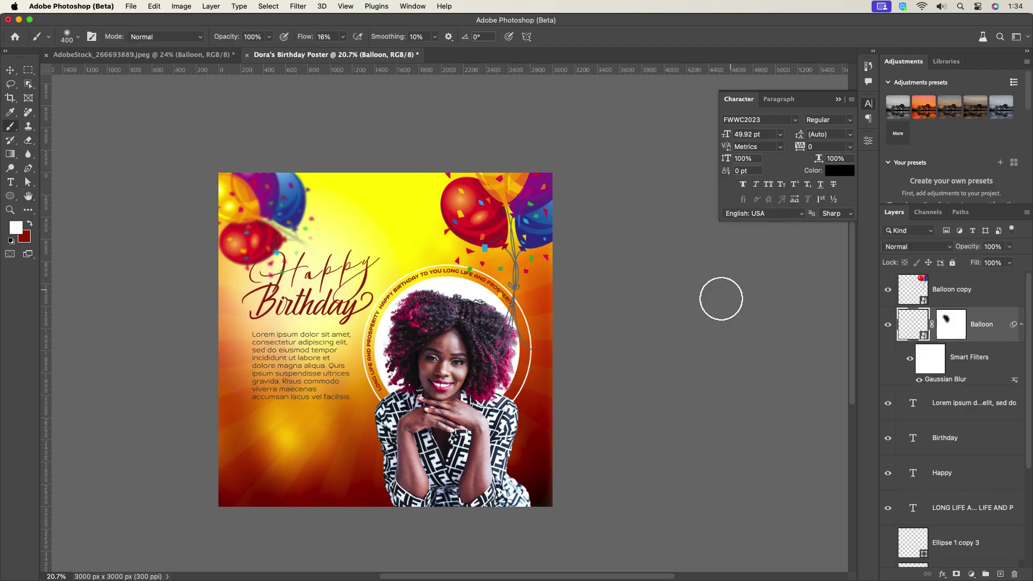
# Step: Move the Balloon copy layer directly beneath Ellipse 1 and mask out its strings with black where they cross the portrait frame
pyautogui.click(951, 294)
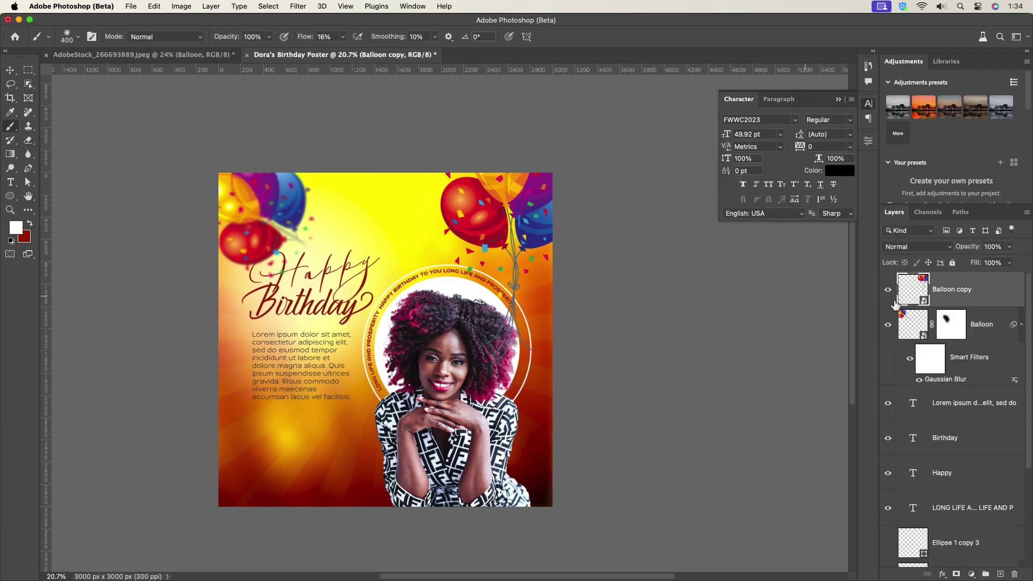
pyautogui.moveTo(976, 296); pyautogui.dragTo(966, 524)
pyautogui.moveTo(975, 361); pyautogui.dragTo(975, 510)
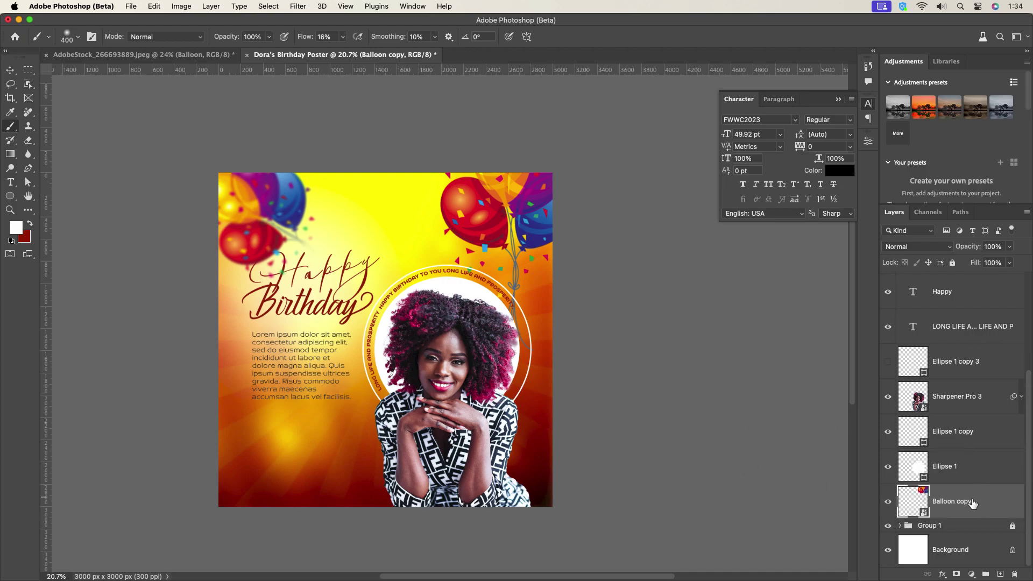
pyautogui.click(957, 574)
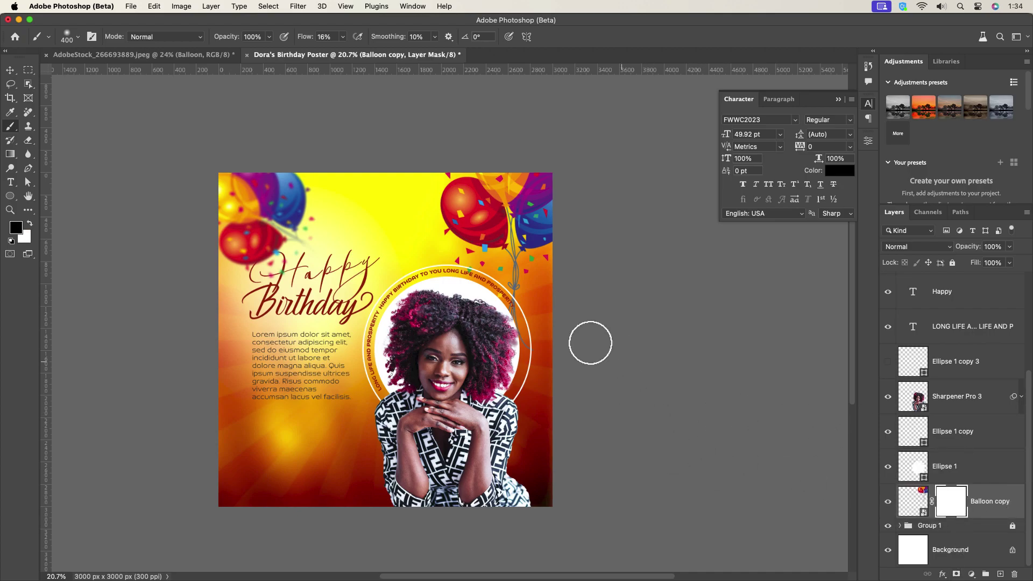
pyautogui.click(511, 315)
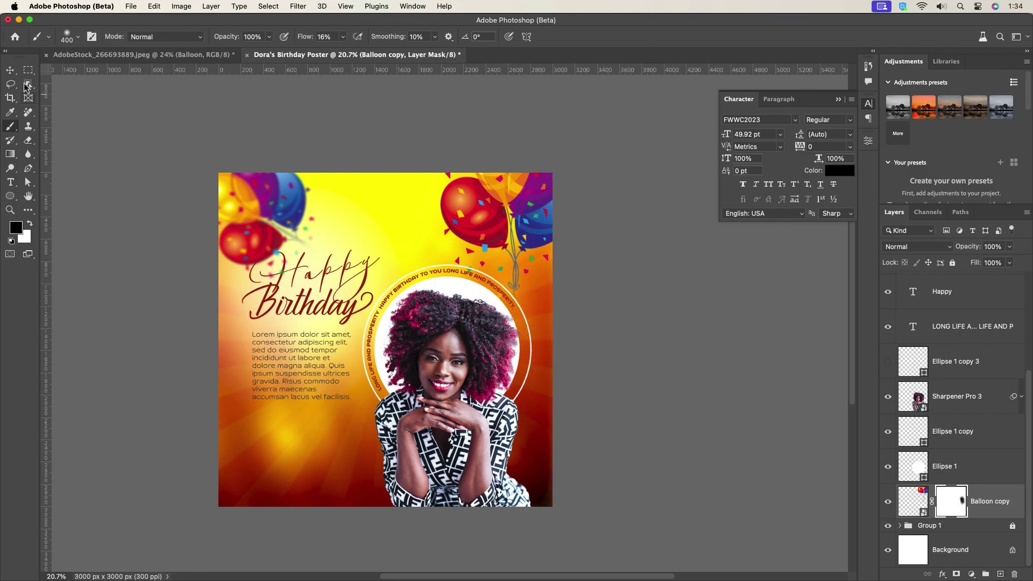
# Step: Rotate the upper-right balloons about 19.51° and reposition them to fill the poster's corner
pyautogui.click(9, 70)
pyautogui.press('super+t')
pyautogui.moveTo(627, 94); pyautogui.dragTo(624, 149)
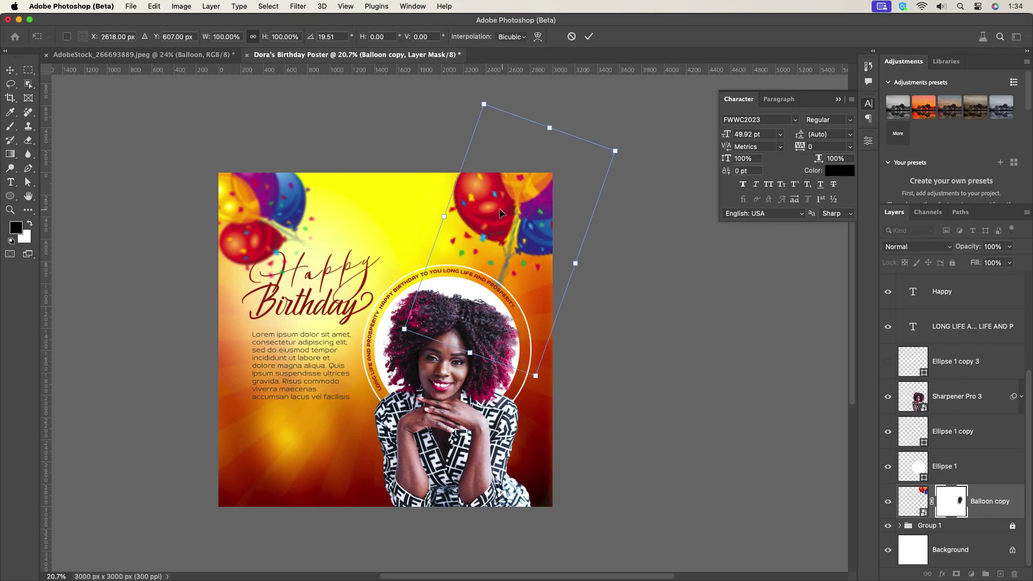
pyautogui.click(589, 36)
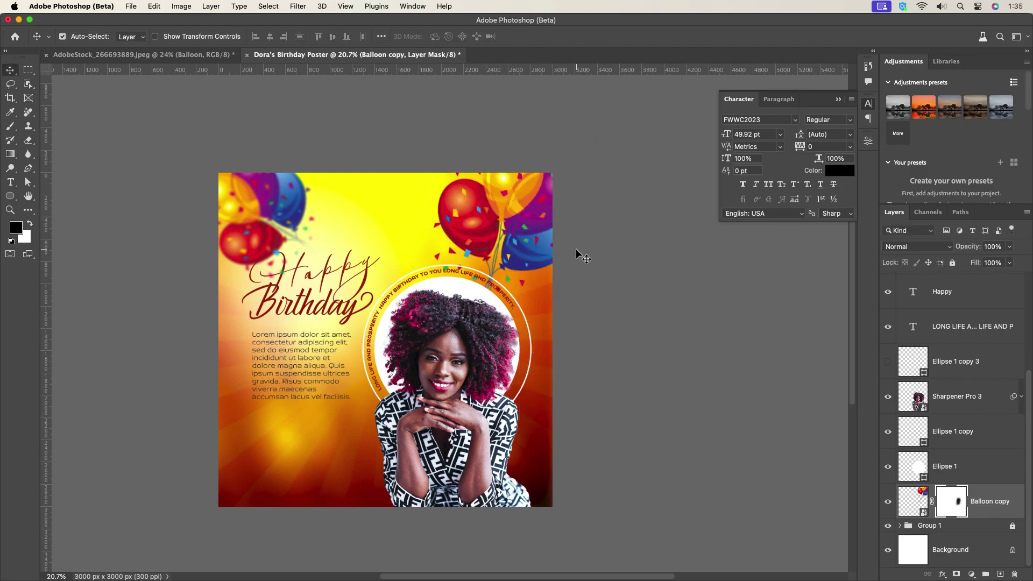
# Step: Nudge the Lorem ipsum message paragraph slightly down and to the left beneath "Birthday"
pyautogui.scroll(3, 385, 324)
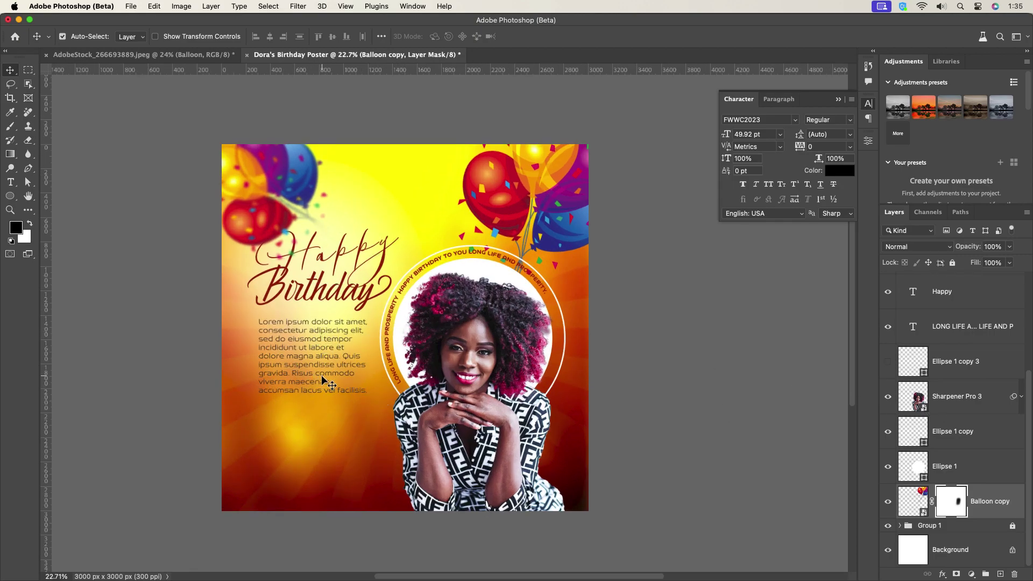
pyautogui.moveTo(308, 349)
pyautogui.mouseDown()
pyautogui.moveTo(307, 375)
pyautogui.moveTo(306, 352)
pyautogui.mouseUp()
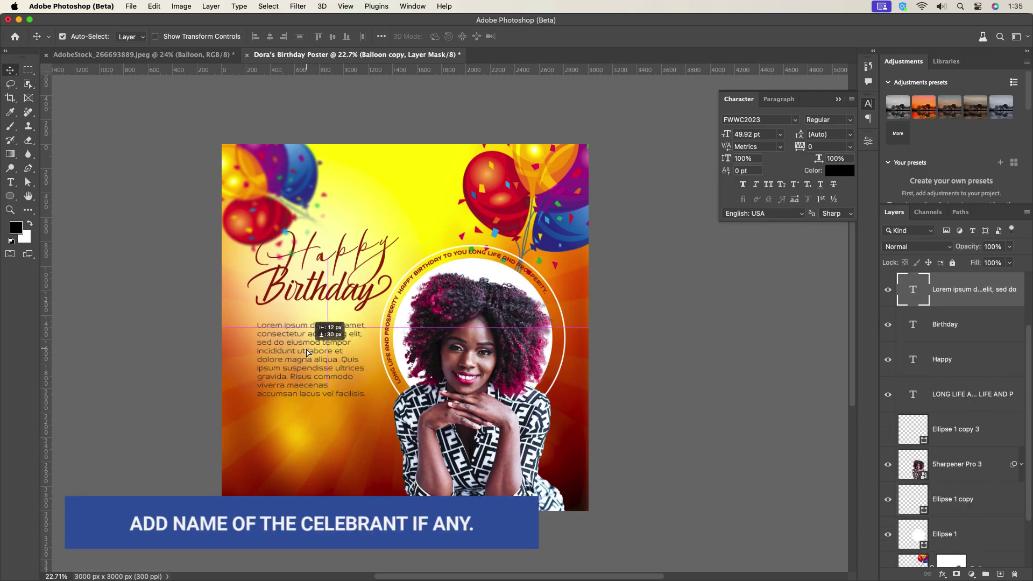
pyautogui.scroll(1, 373, 425)
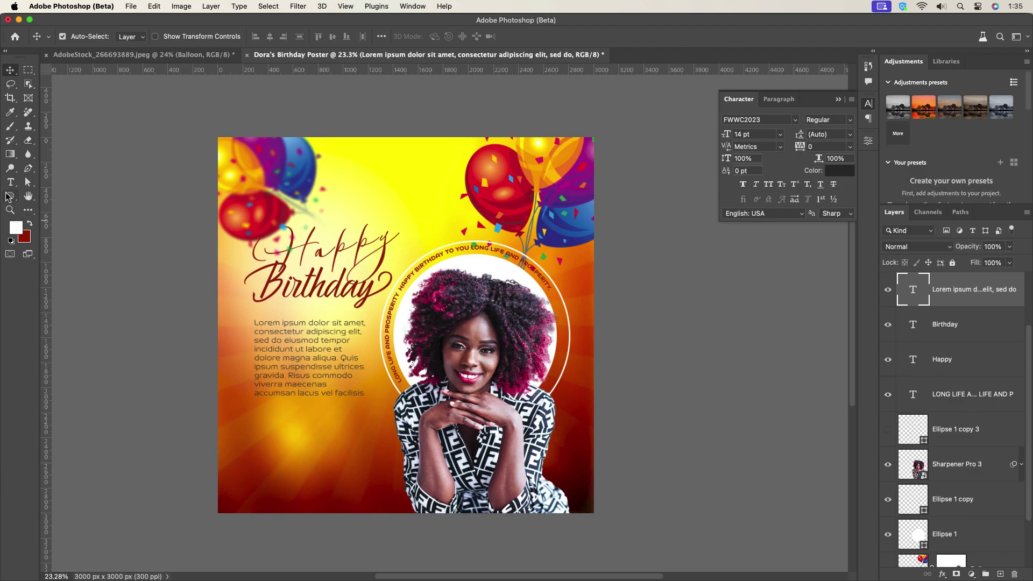
# Step: Add the celebrant's name in capitals as a new text layer below the message paragraph
pyautogui.click(12, 184)
pyautogui.click(268, 441)
pyautogui.press('BackSpace')
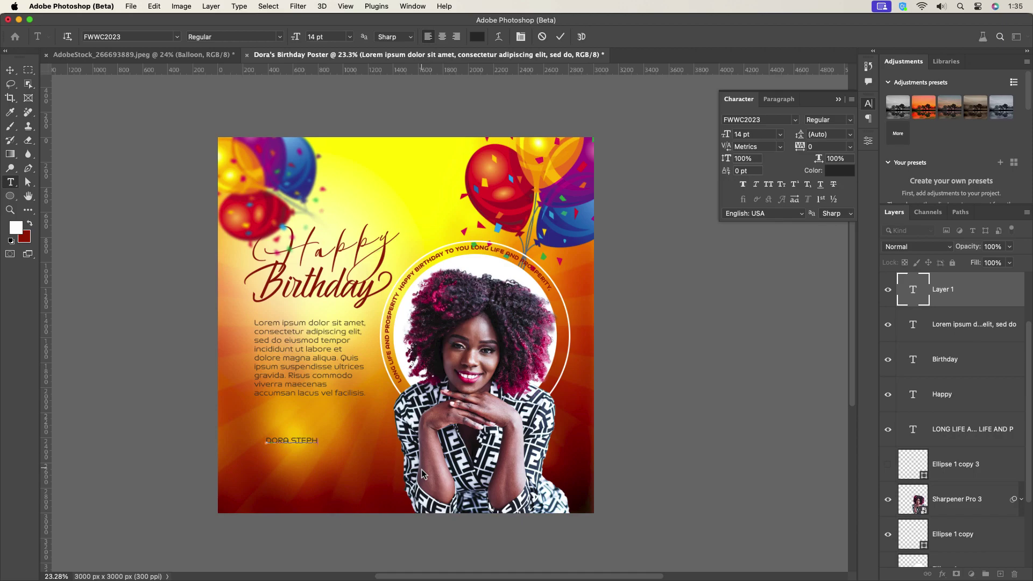
pyautogui.click(9, 70)
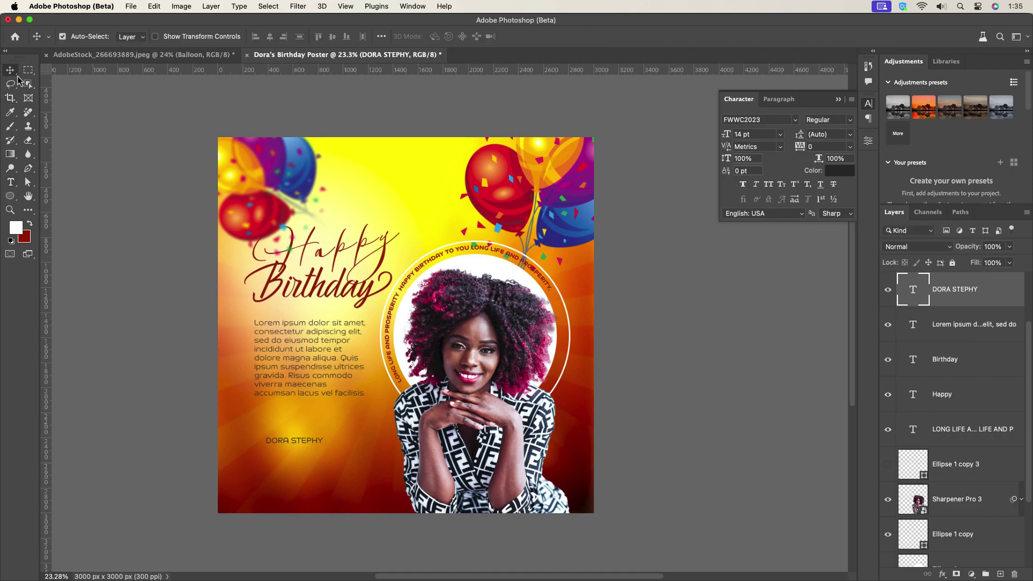
# Step: Set the celebrant's name to 24 pt Bold and move it up close beneath the message paragraph
pyautogui.click(779, 135)
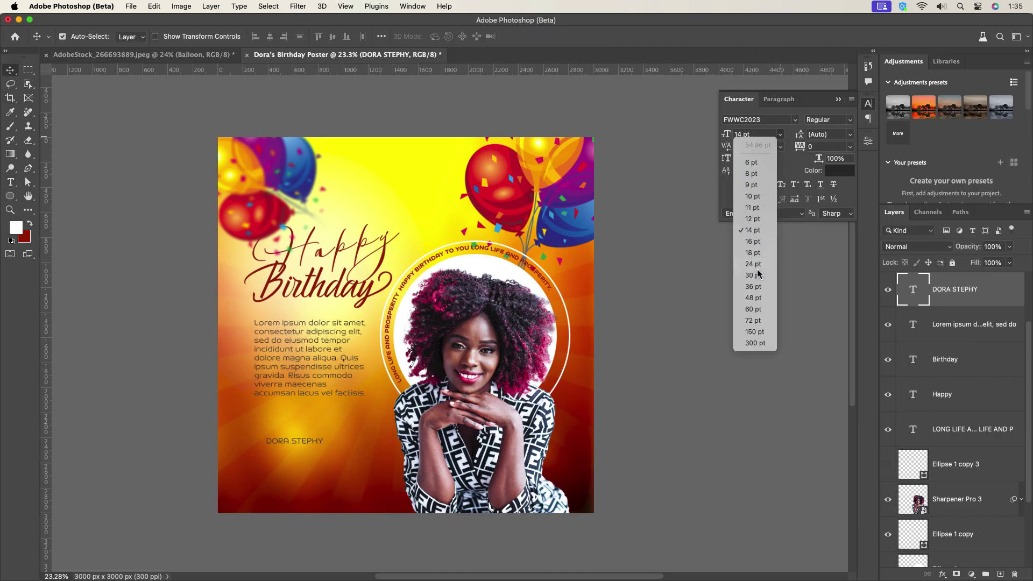
pyautogui.click(753, 264)
pyautogui.click(842, 121)
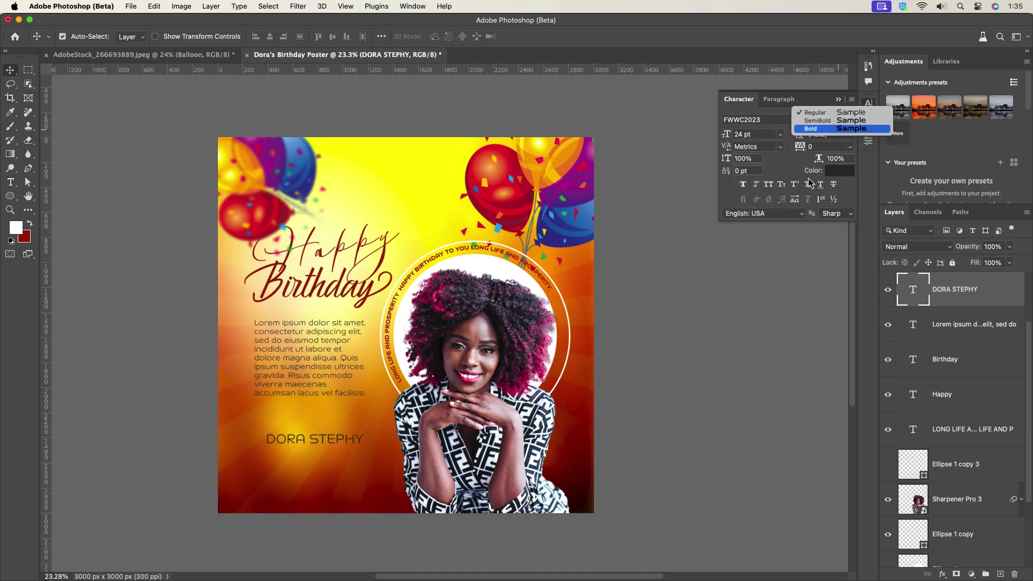
pyautogui.click(832, 143)
pyautogui.moveTo(317, 444); pyautogui.dragTo(307, 425)
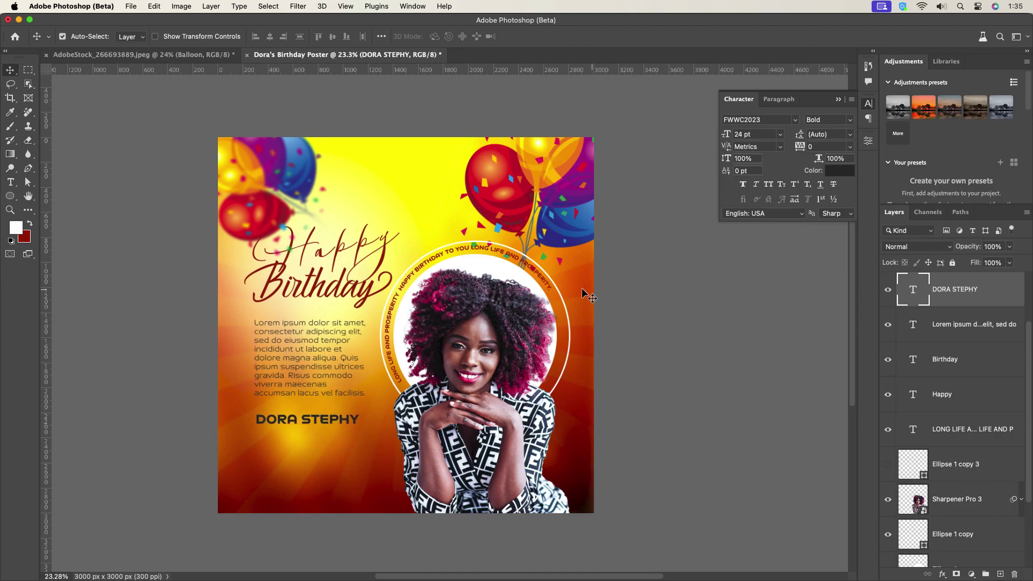
# Step: Color the celebrant's name bright yellow, ffff05
pyautogui.click(835, 171)
pyautogui.write('ffff00')
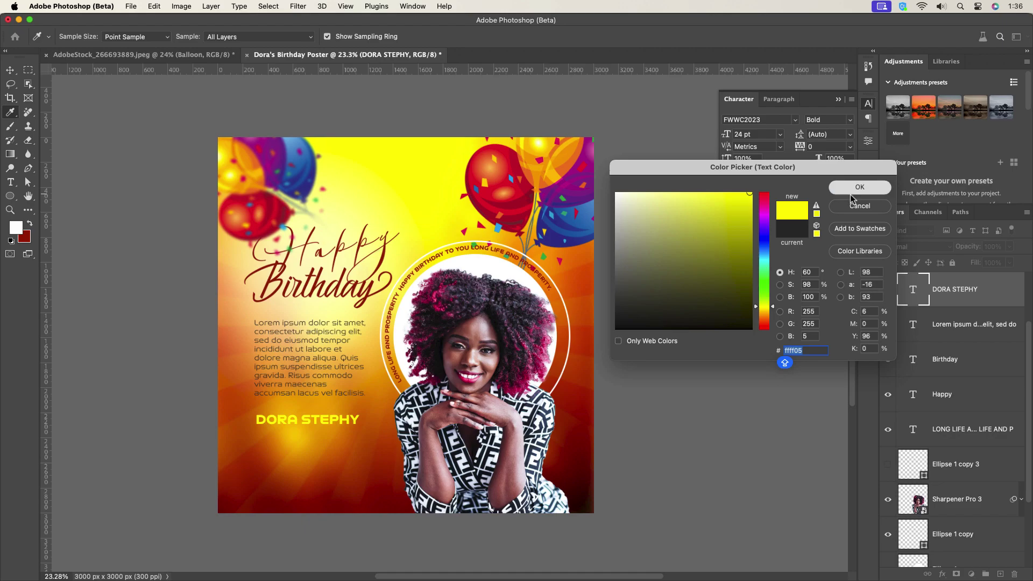
pyautogui.click(859, 184)
pyautogui.scroll(3, 311, 422)
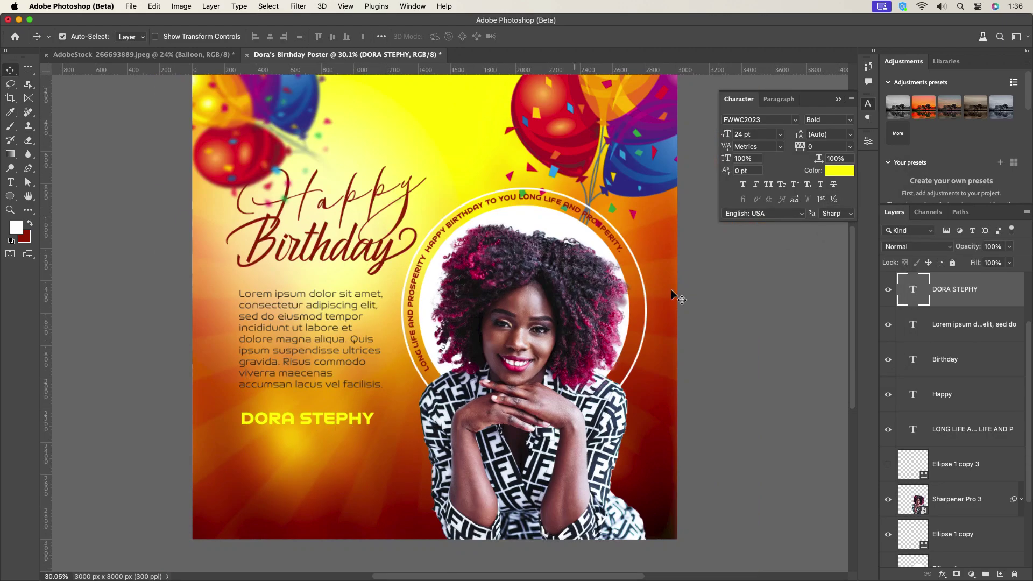
# Step: Try yellow fff005 and balloon blue 1a4aa0 on the celebrant's name, and apply white ffffff instead
pyautogui.click(838, 171)
pyautogui.click(760, 309)
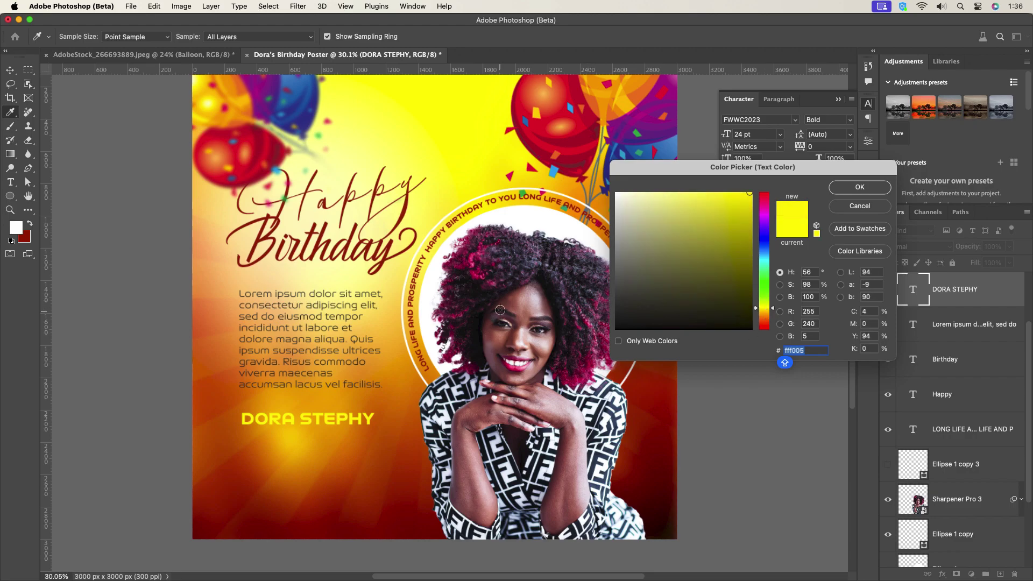
pyautogui.click(301, 102)
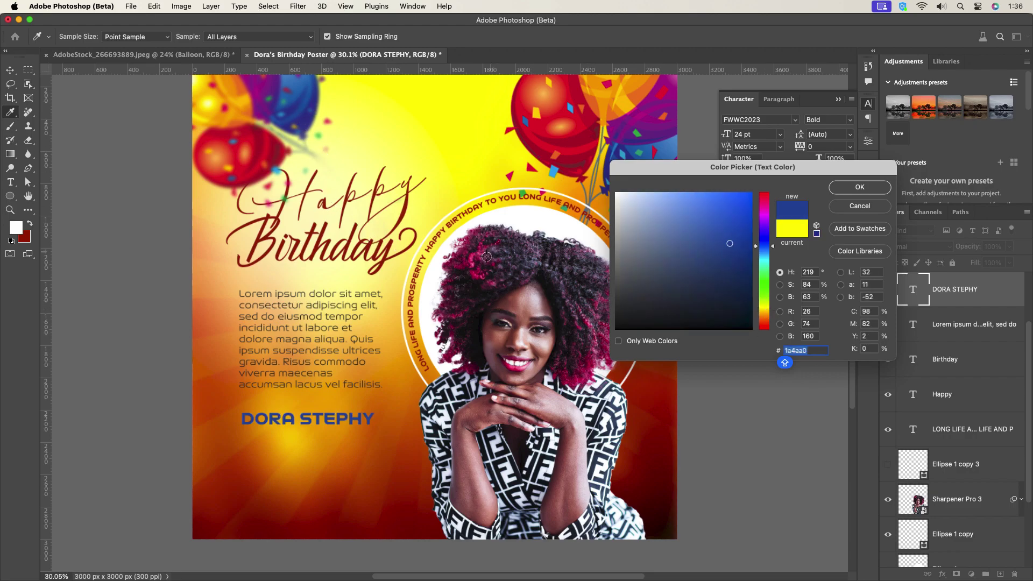
pyautogui.click(433, 286)
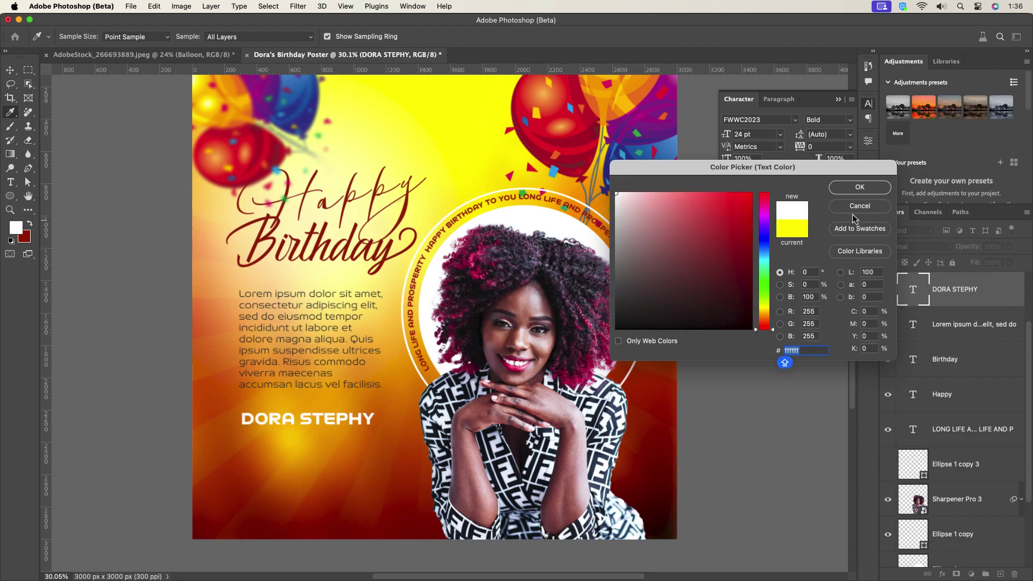
pyautogui.click(859, 186)
pyautogui.scroll(-1, 347, 373)
pyautogui.scroll(3, 309, 396)
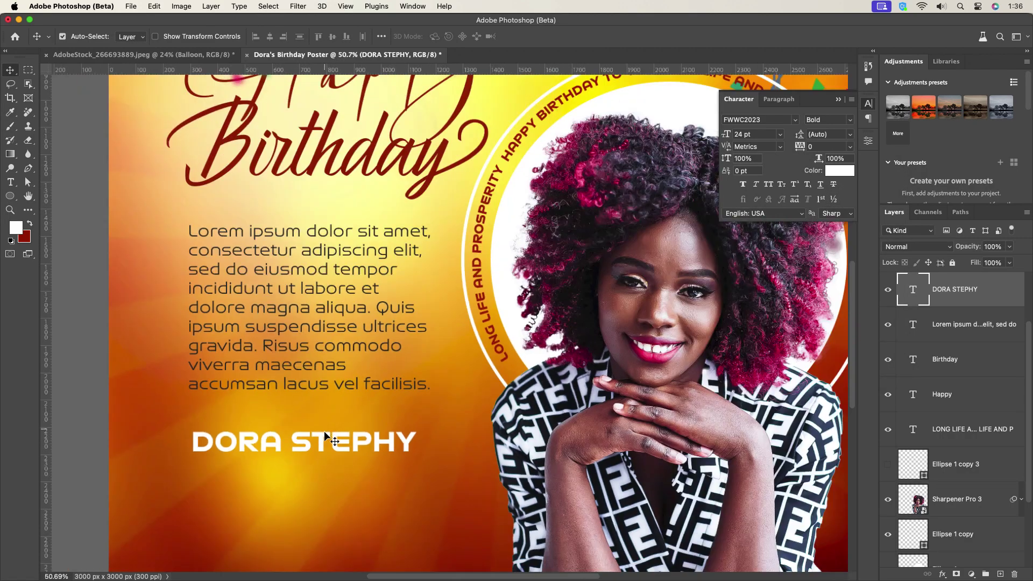
pyautogui.scroll(-3, 327, 434)
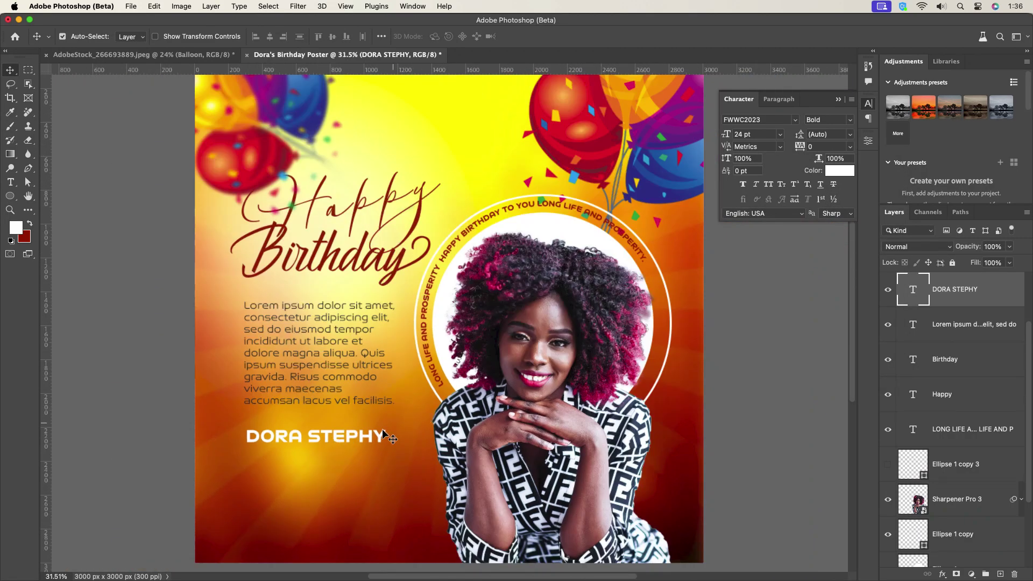
pyautogui.scroll(-1, 473, 388)
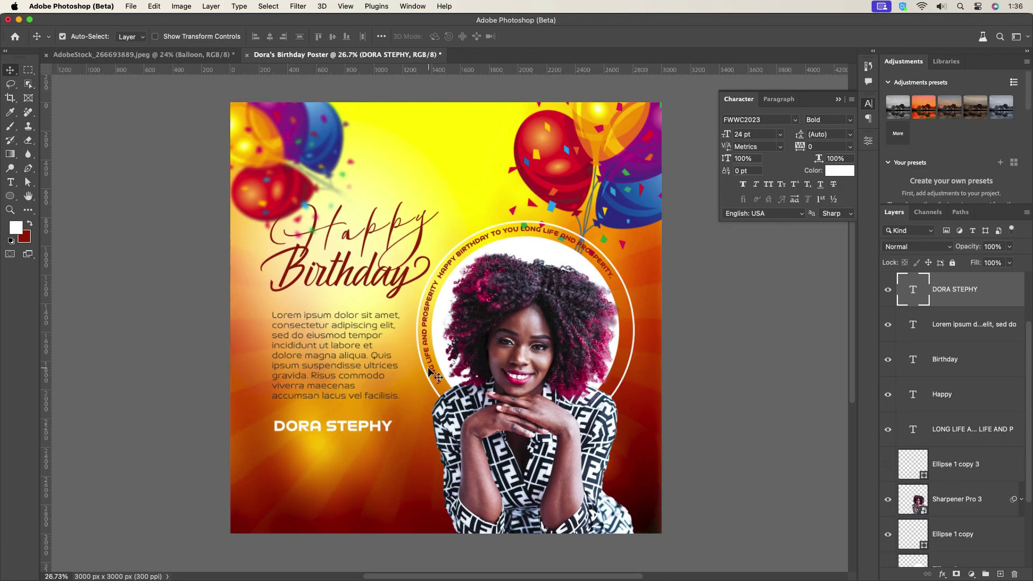
# Step: Recolor the celebrant's name to a slightly warm yellow, fff005
pyautogui.click(830, 171)
pyautogui.click(488, 142)
pyautogui.moveTo(762, 312); pyautogui.dragTo(765, 310)
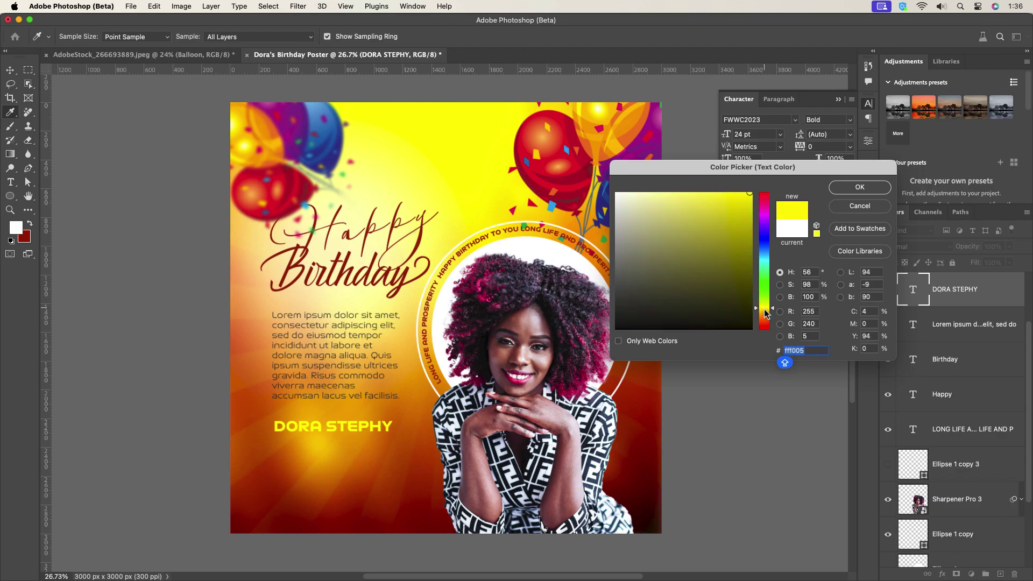
pyautogui.click(860, 187)
# Step: Scale the celebrant's name proportionally to about 120.61% so it extends slightly past the message paragraph's width
pyautogui.press('v')
pyautogui.scroll(1, 376, 430)
pyautogui.scroll(3, 374, 426)
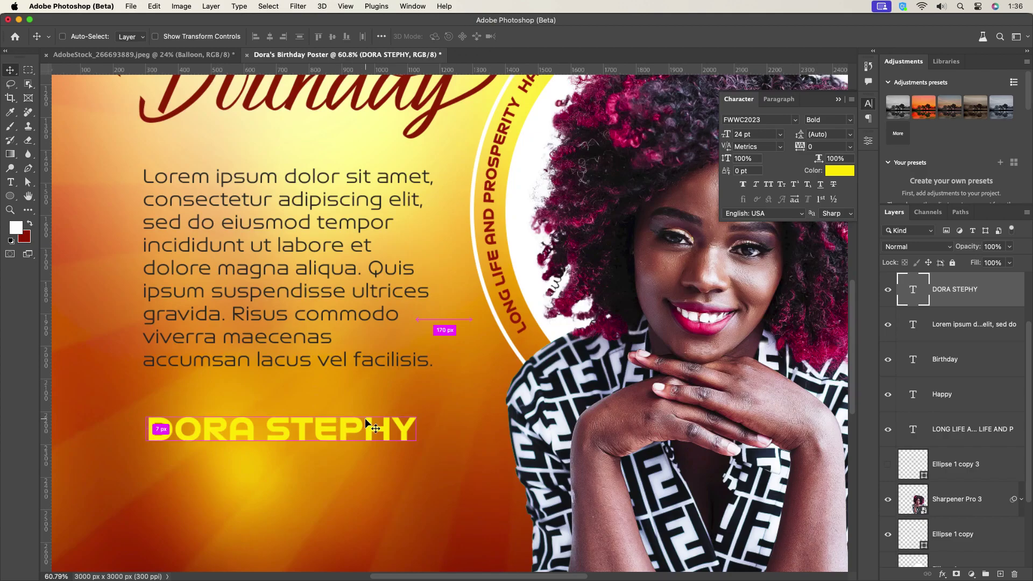
pyautogui.press('super+t')
pyautogui.moveTo(417, 433); pyautogui.dragTo(471, 433)
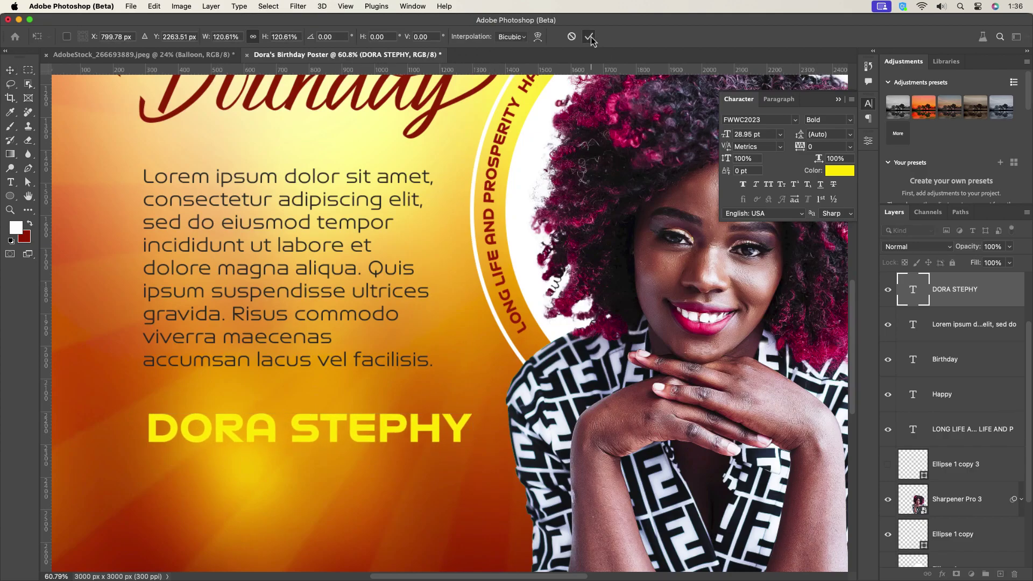
pyautogui.click(590, 38)
pyautogui.scroll(-4, 386, 360)
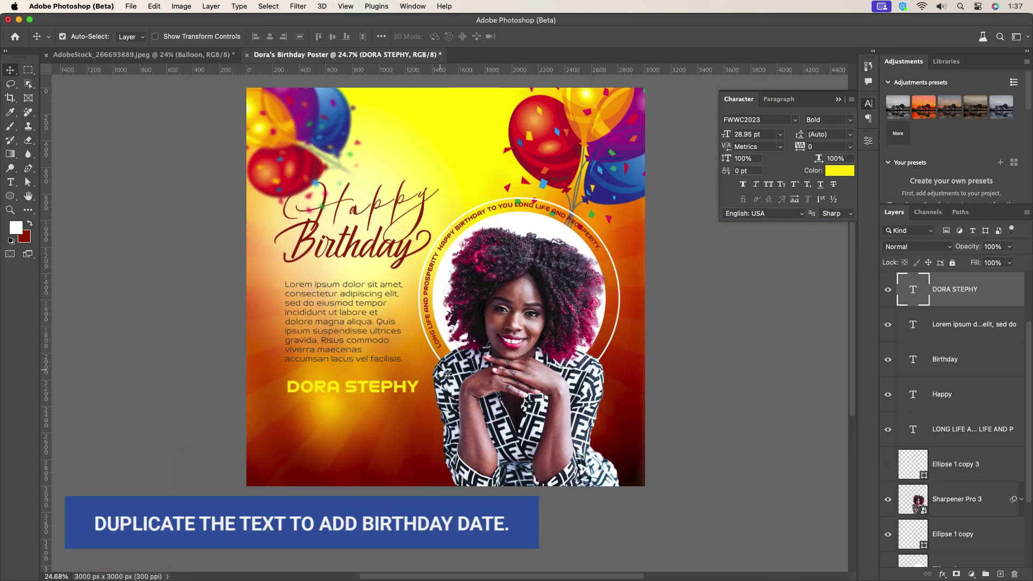
# Step: Duplicate the celebrant's name text directly below itself and replace the copy's wording with "25TH"
pyautogui.moveTo(373, 385); pyautogui.dragTo(372, 426)
pyautogui.doubleClick(372, 426)
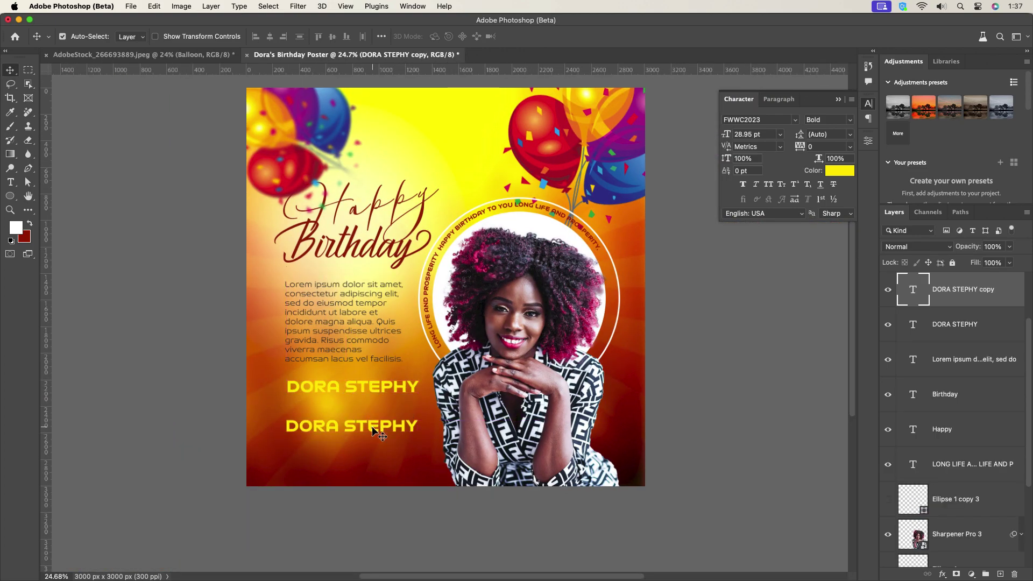
pyautogui.press('BackSpace')
pyautogui.write('25')
pyautogui.write('TH')
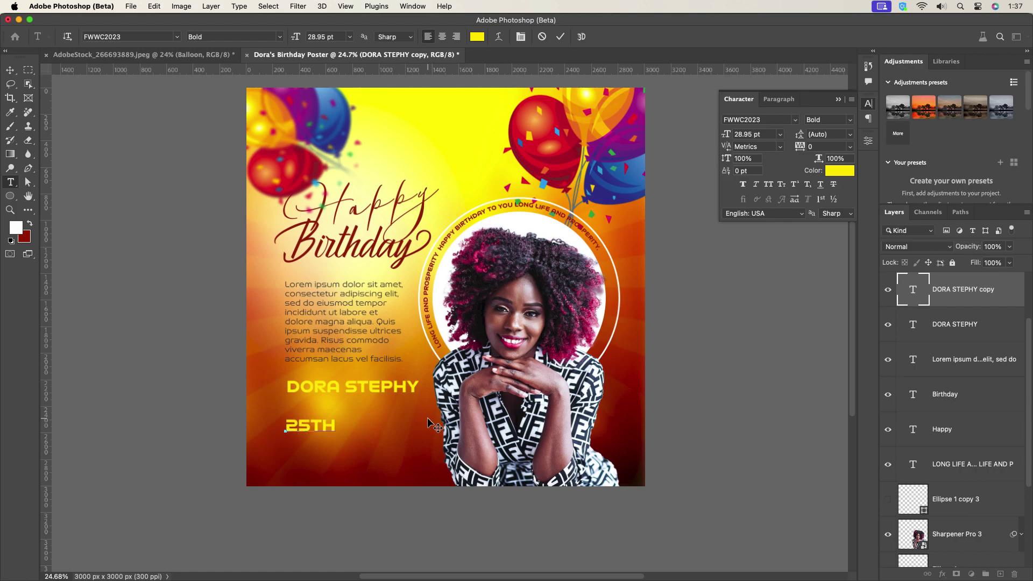
pyautogui.click(9, 70)
# Step: Recolor the celebrant's name to dark gray
pyautogui.scroll(3, 373, 384)
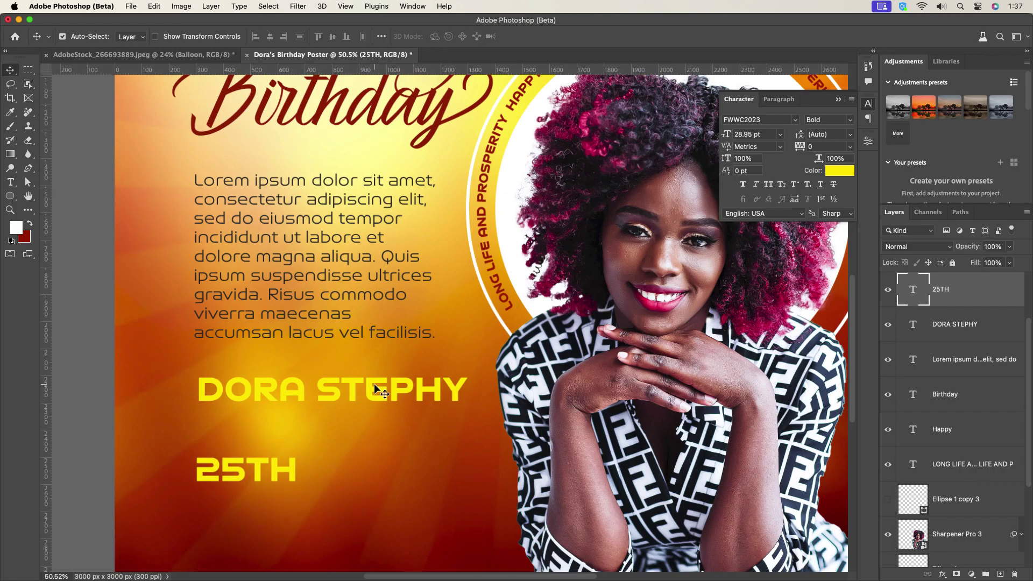
pyautogui.click(376, 387)
pyautogui.click(838, 172)
pyautogui.moveTo(652, 272)
pyautogui.mouseDown()
pyautogui.moveTo(624, 323)
pyautogui.moveTo(621, 307)
pyautogui.moveTo(603, 314)
pyautogui.moveTo(595, 299)
pyautogui.mouseUp()
pyautogui.click(847, 188)
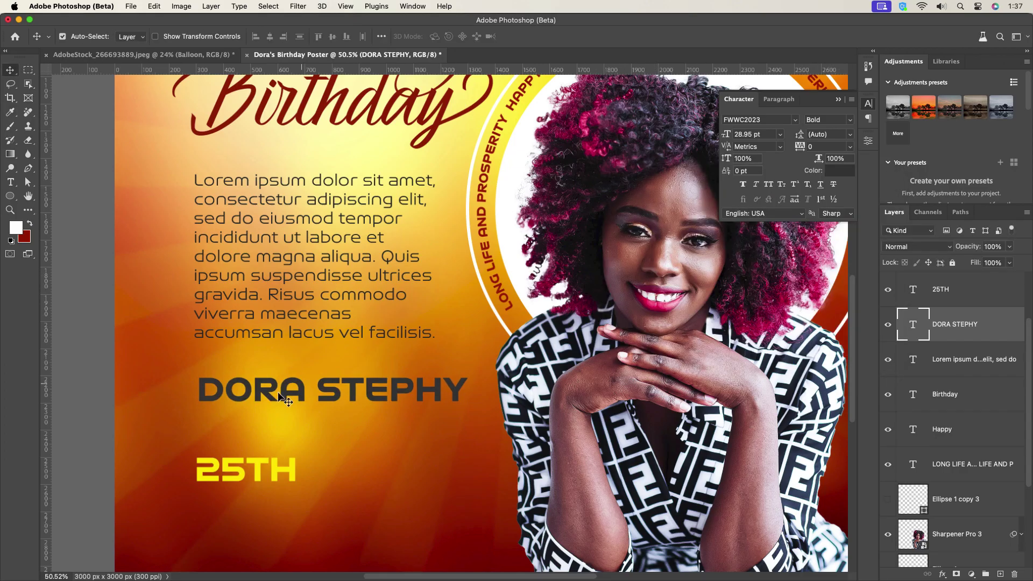
pyautogui.scroll(-4, 429, 409)
pyautogui.scroll(2, 429, 409)
pyautogui.scroll(1, 385, 408)
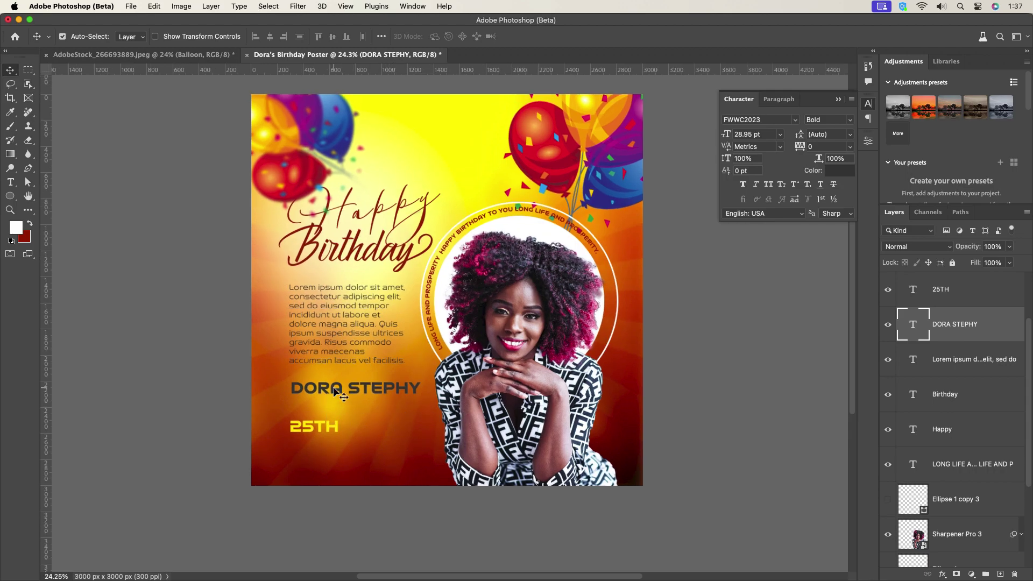
# Step: Recolor the celebrant's name to the dark red a32000 sampled from the "Birthday" title
pyautogui.click(839, 170)
pyautogui.click(304, 242)
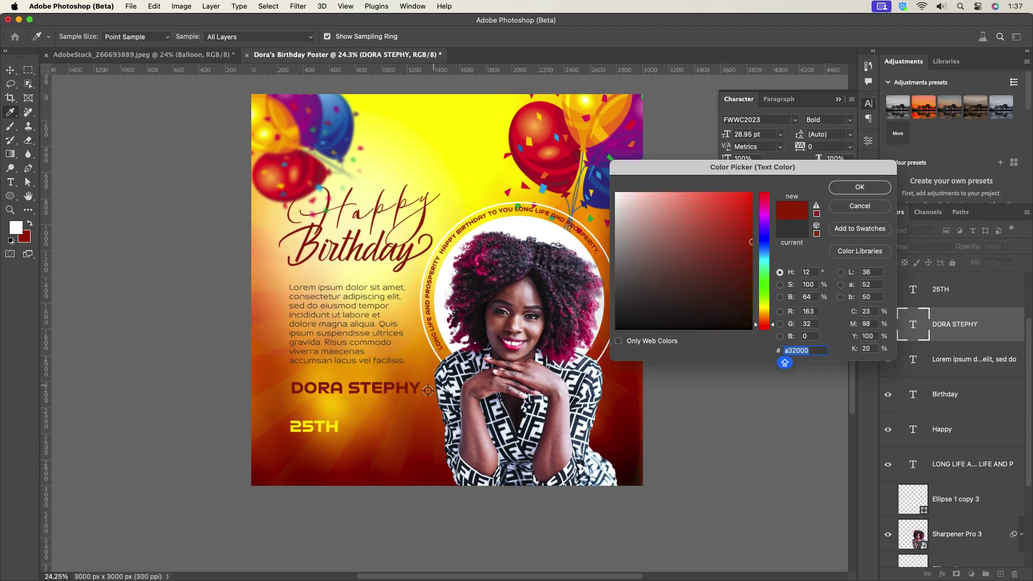
pyautogui.click(860, 186)
pyautogui.scroll(3, 344, 395)
pyautogui.scroll(-2, 367, 396)
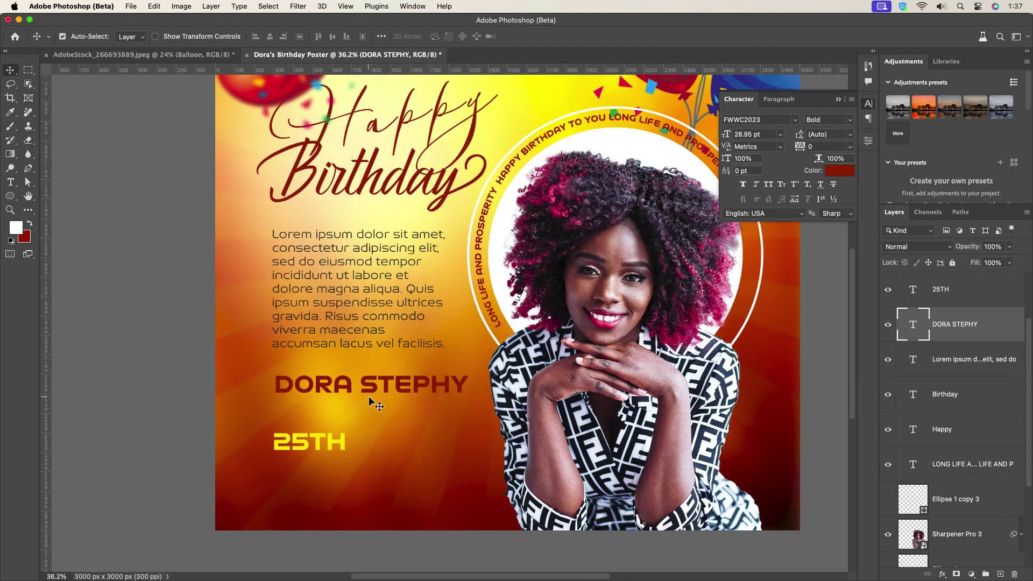
# Step: Recolor the celebrant's name to a slightly softer dark red picked in the color field
pyautogui.scroll(2, 333, 424)
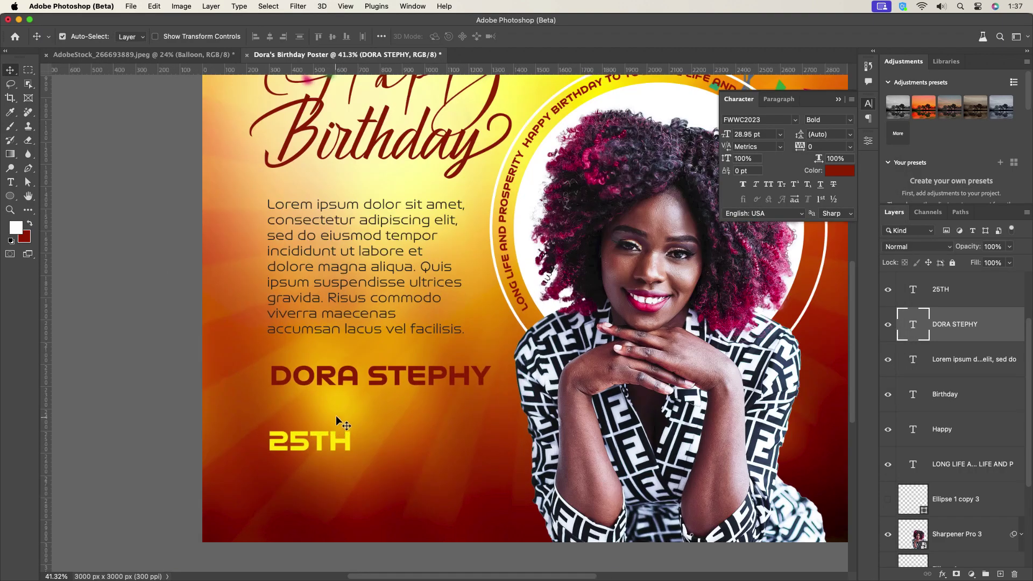
pyautogui.click(846, 170)
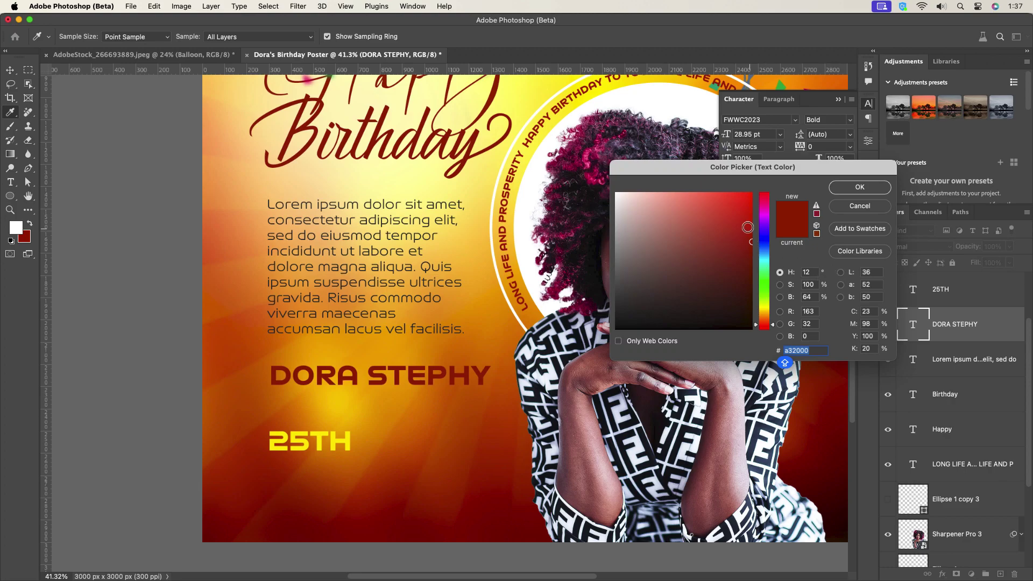
pyautogui.click(700, 230)
pyautogui.moveTo(699, 231)
pyautogui.mouseDown()
pyautogui.moveTo(722, 247)
pyautogui.moveTo(730, 238)
pyautogui.mouseUp()
pyautogui.click(860, 187)
pyautogui.press('v')
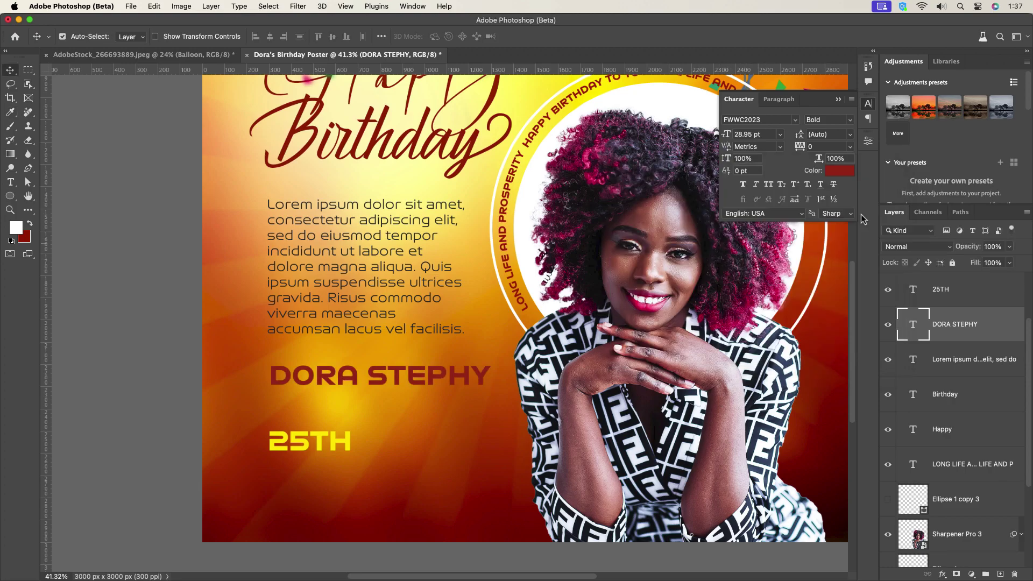
# Step: Duplicate the yellow "25TH" text directly below itself
pyautogui.click(304, 444)
pyautogui.scroll(-1, 321, 425)
pyautogui.scroll(-5, 321, 425)
pyautogui.moveTo(308, 438); pyautogui.dragTo(307, 463)
pyautogui.moveTo(337, 385); pyautogui.dragTo(334, 392)
pyautogui.moveTo(308, 458); pyautogui.dragTo(305, 493)
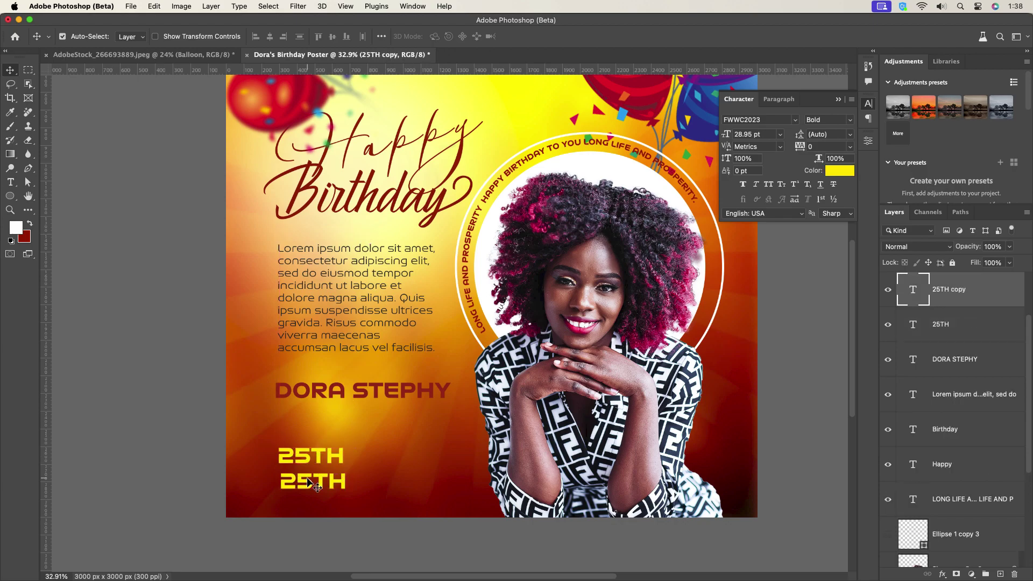
# Step: Replace the copy's wording with "SEPT" and move it up close beneath "25TH"
pyautogui.press('Return')
pyautogui.write('SEPT')
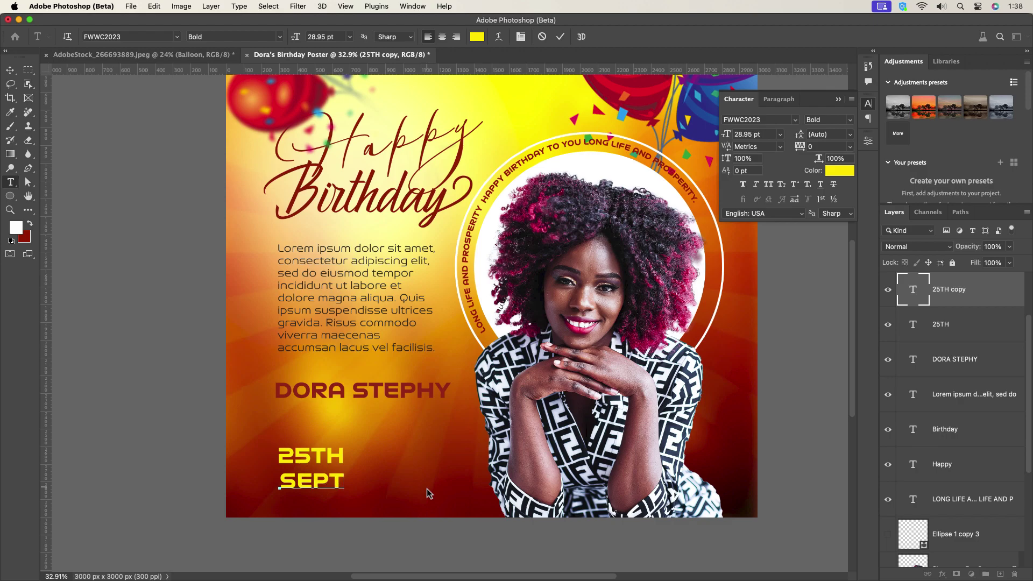
pyautogui.click(560, 36)
pyautogui.press('v')
pyautogui.moveTo(302, 482); pyautogui.dragTo(301, 474)
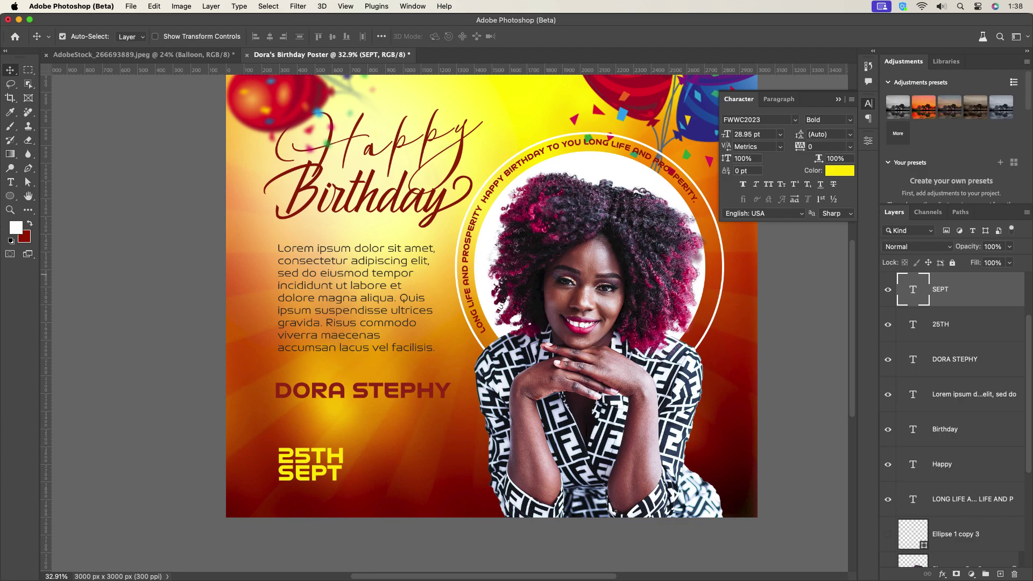
# Step: Draw a circle about 158 px in diameter with no fill just right of the date text
pyautogui.rightClick(10, 196)
pyautogui.click(51, 203)
pyautogui.moveTo(364, 450); pyautogui.dragTo(403, 478)
pyautogui.click(744, 254)
pyautogui.click(721, 273)
# Step: Give the small circle beside the date a yellow stroke 20 px wide
pyautogui.click(772, 255)
pyautogui.click(744, 269)
pyautogui.click(744, 269)
pyautogui.click(744, 269)
pyautogui.click(744, 269)
pyautogui.click(744, 269)
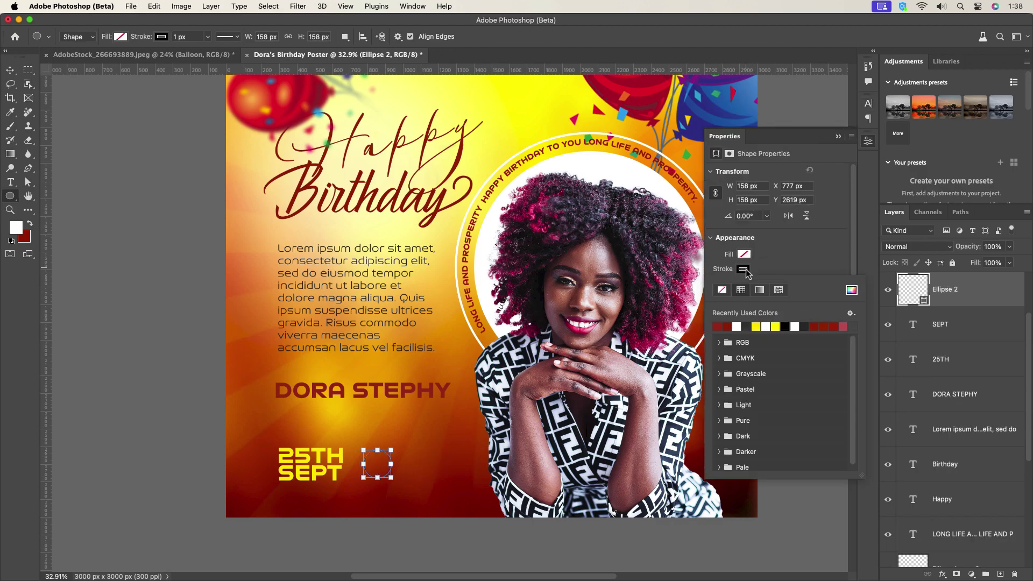
pyautogui.click(755, 326)
pyautogui.moveTo(742, 284); pyautogui.dragTo(734, 284)
pyautogui.write('20')
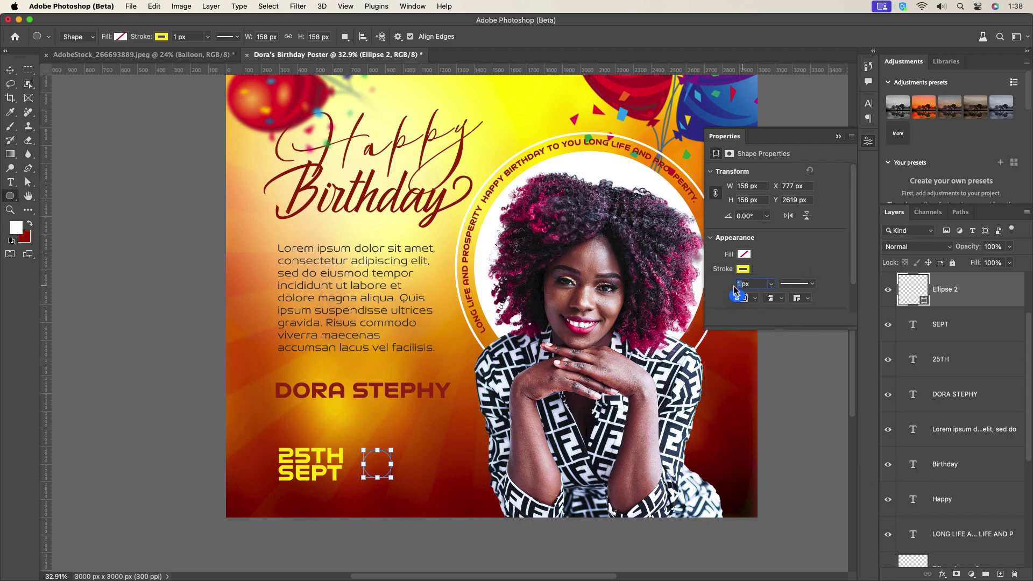
pyautogui.press('Return')
pyautogui.press('v')
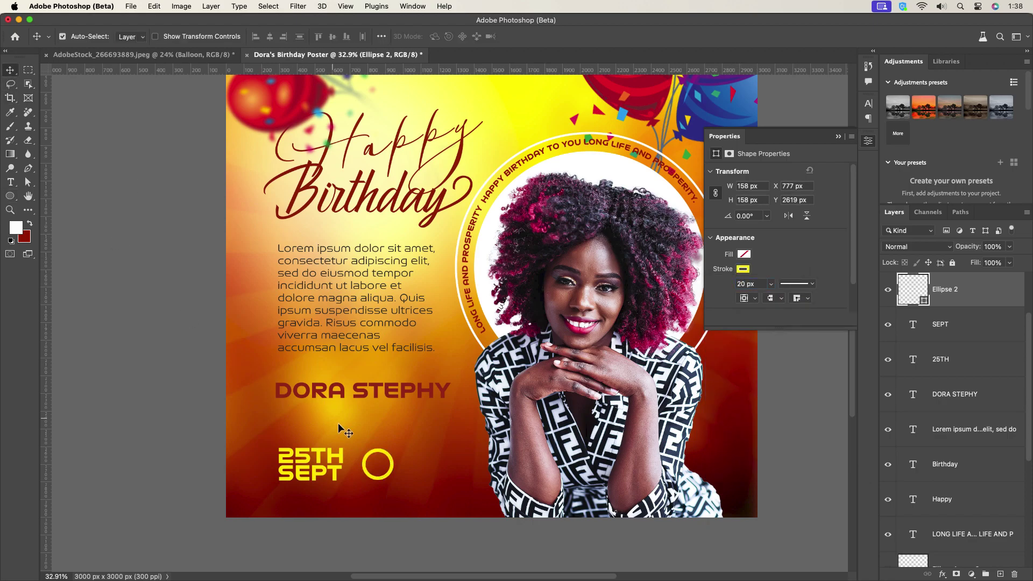
# Step: Move the yellow ring closer to the date text and center it vertically against the two lines
pyautogui.scroll(2, 370, 469)
pyautogui.moveTo(399, 467); pyautogui.dragTo(384, 464)
pyautogui.scroll(-3, 384, 464)
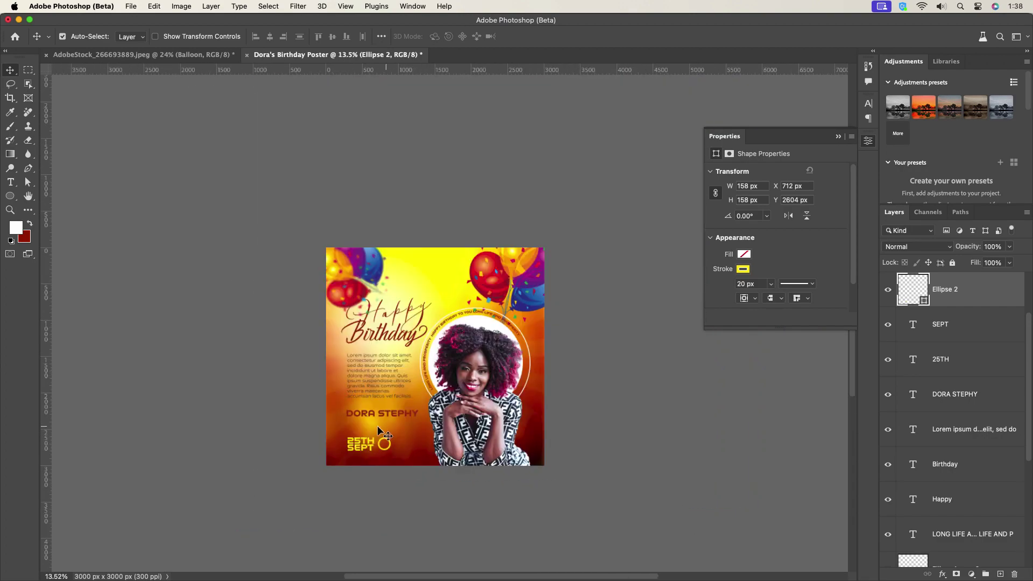
# Step: Add a separate yellow text reading "+1" in the empty area above and right of the ring
pyautogui.scroll(3, 383, 427)
pyautogui.click(9, 185)
pyautogui.click(449, 424)
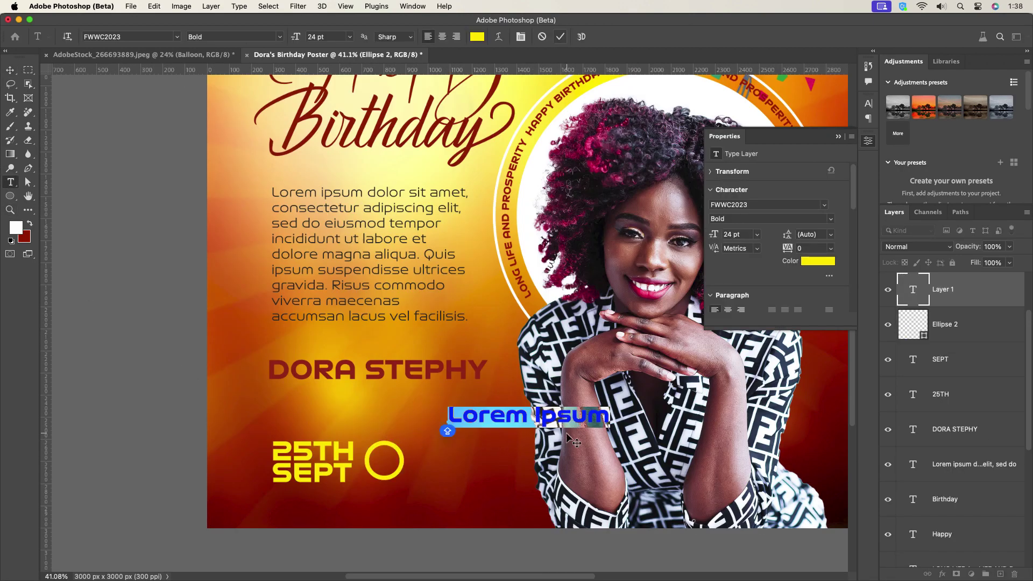
pyautogui.write('=')
pyautogui.press('BackSpace')
pyautogui.write('+1')
pyautogui.click(9, 70)
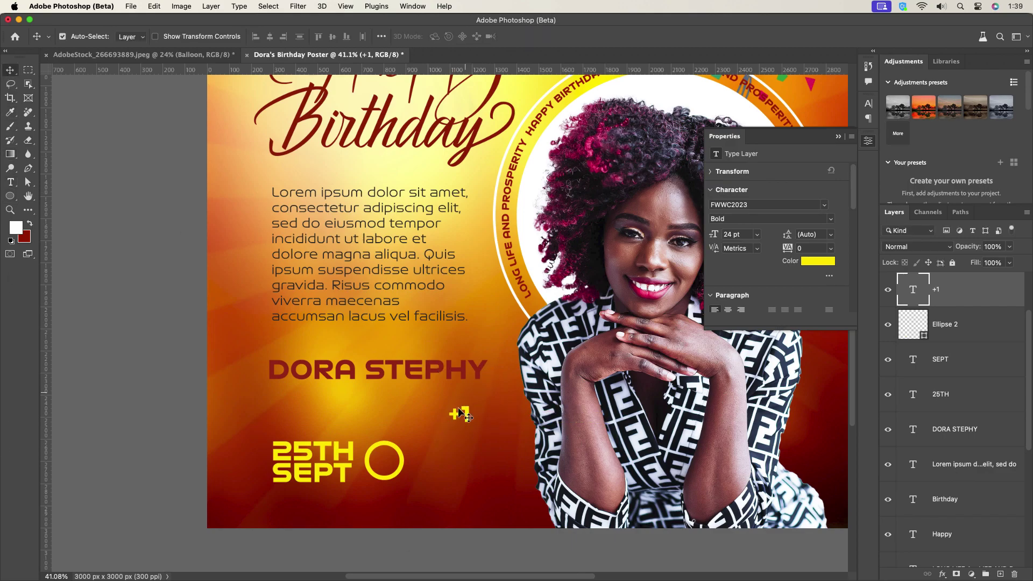
# Step: Set the "+1" text's tracking to -100 and move it into the center of the yellow ring
pyautogui.click(868, 105)
pyautogui.click(850, 147)
pyautogui.click(817, 155)
pyautogui.moveTo(461, 418); pyautogui.dragTo(390, 463)
pyautogui.scroll(-5, 433, 425)
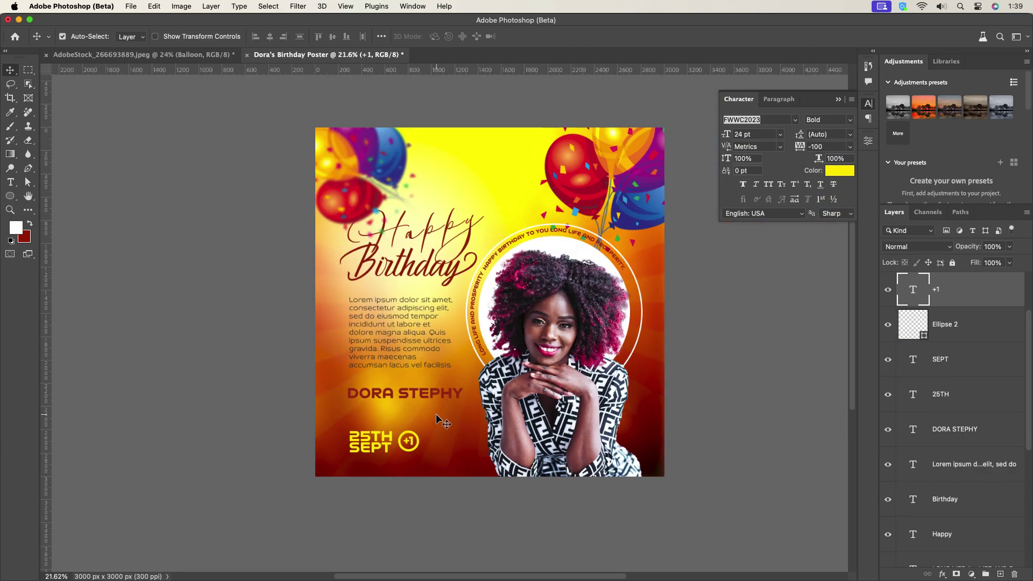
# Step: Paint black on the upper-right balloons' layer mask to hide the strings overlapping the curved wishes and white circle
pyautogui.scroll(-1, 445, 388)
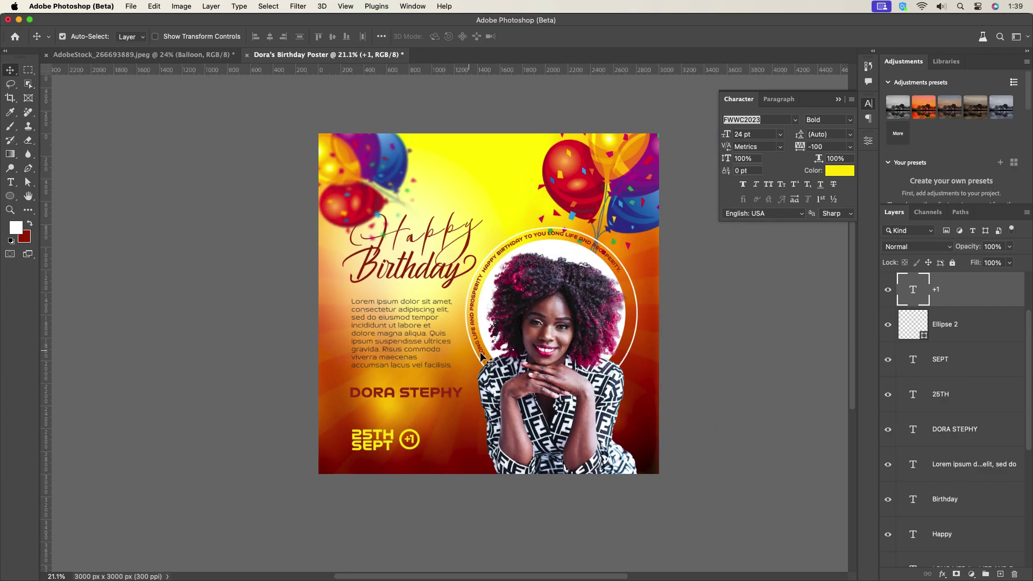
pyautogui.scroll(3, 503, 269)
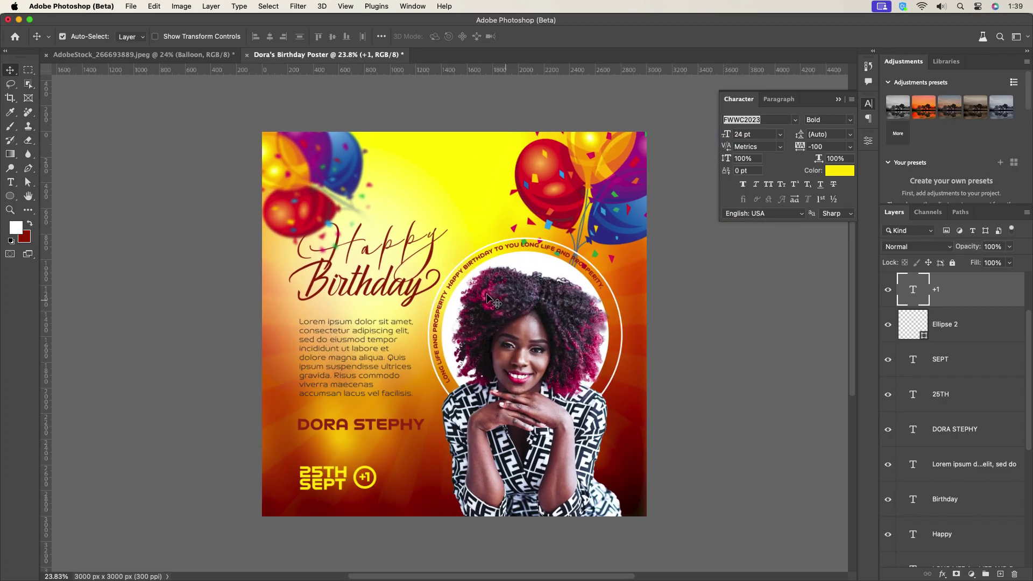
pyautogui.scroll(3, 546, 277)
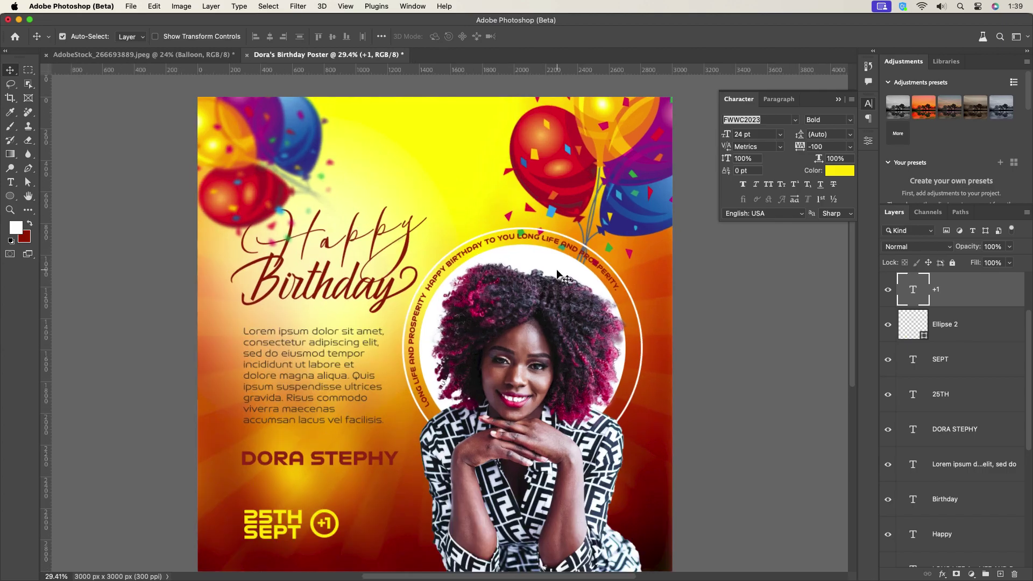
pyautogui.click(563, 134)
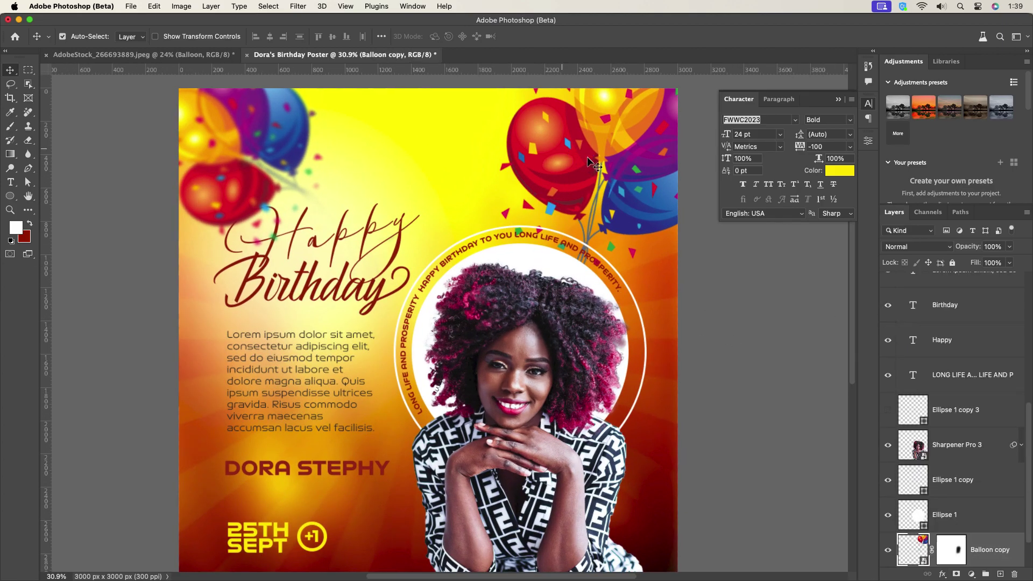
pyautogui.click(10, 126)
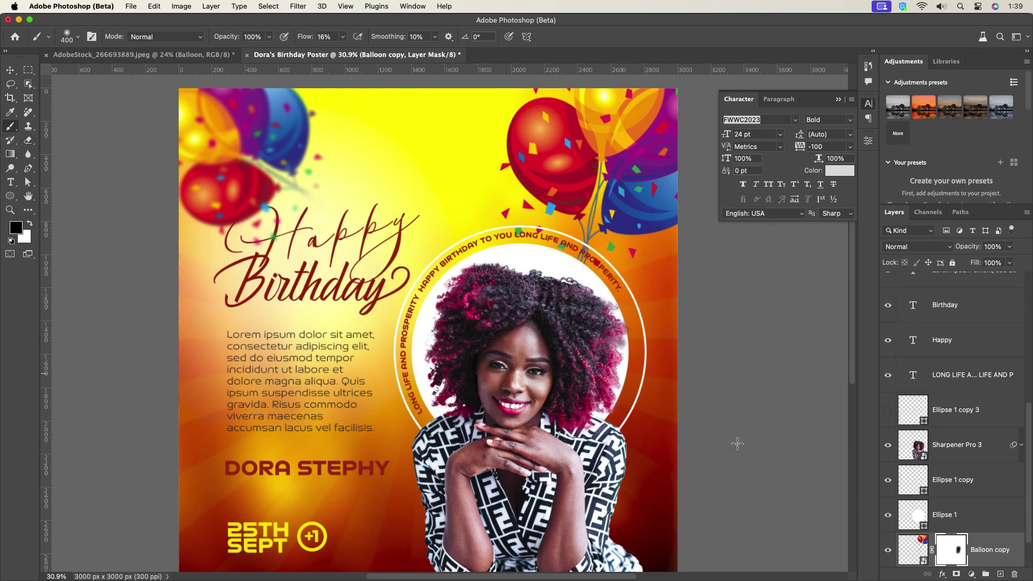
pyautogui.moveTo(590, 258)
pyautogui.mouseDown()
pyautogui.moveTo(602, 269)
pyautogui.moveTo(563, 248)
pyautogui.mouseUp()
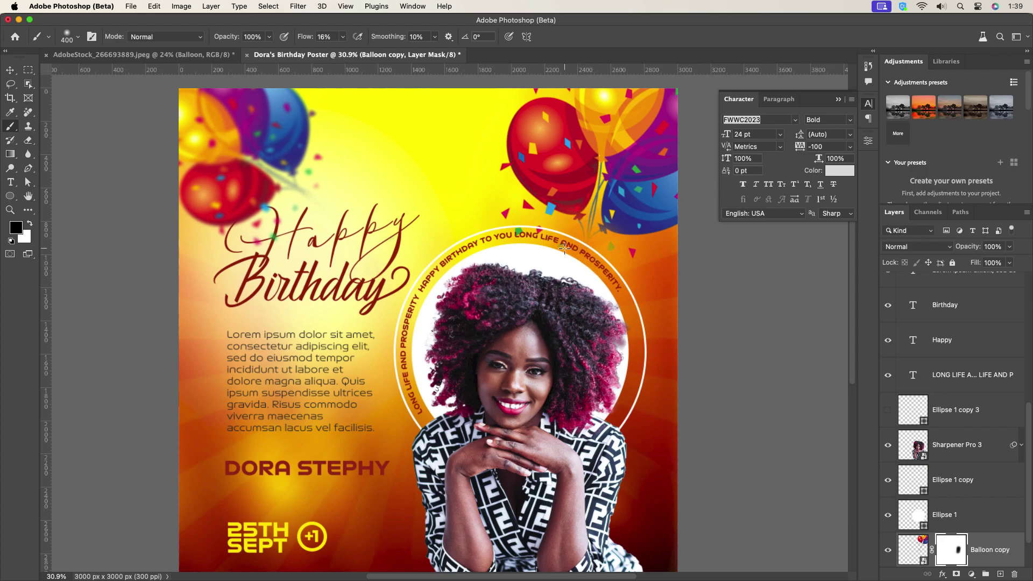
pyautogui.scroll(-1, 550, 319)
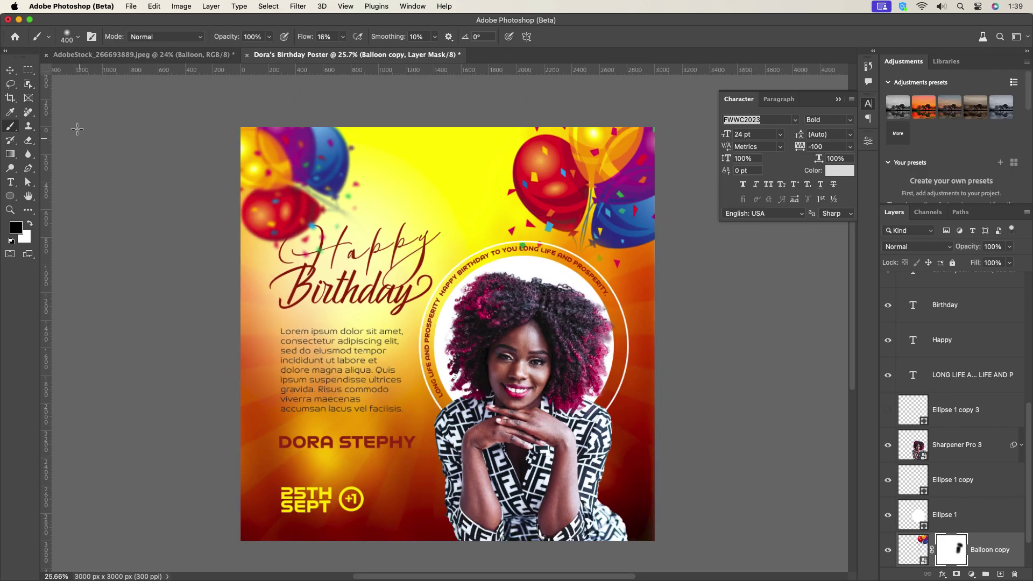
pyautogui.press('v')
# Step: Recolor the message paragraph from the Character settings to a dark red matching the title
pyautogui.scroll(10, 939, 366)
pyautogui.scroll(-2, 520, 362)
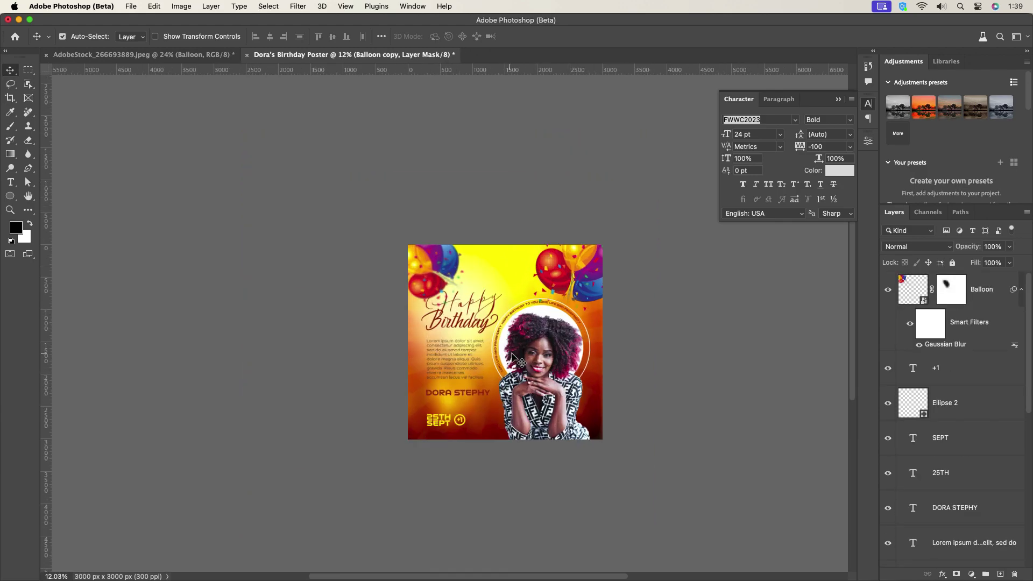
pyautogui.scroll(2, 520, 362)
pyautogui.click(838, 99)
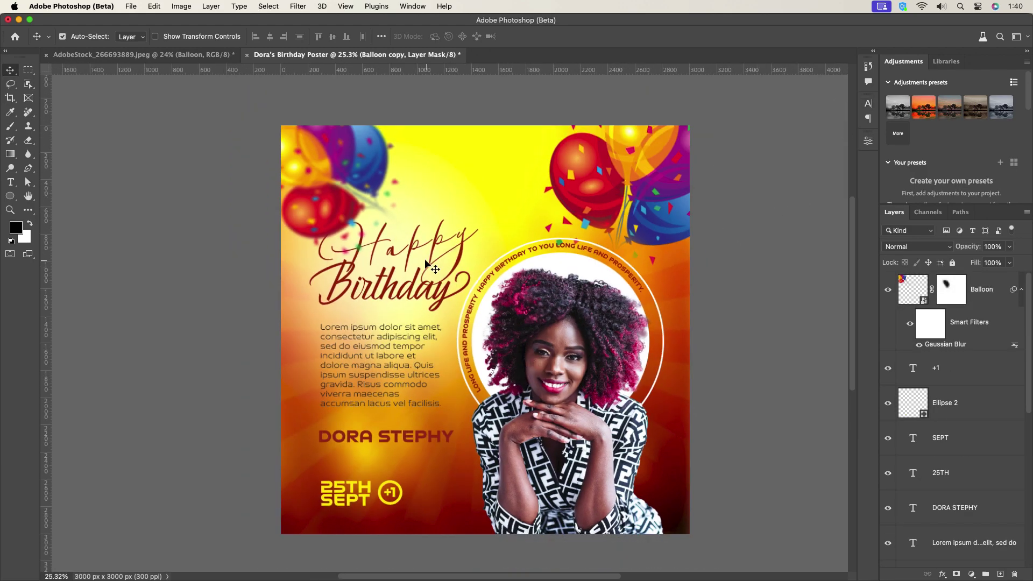
pyautogui.click(392, 357)
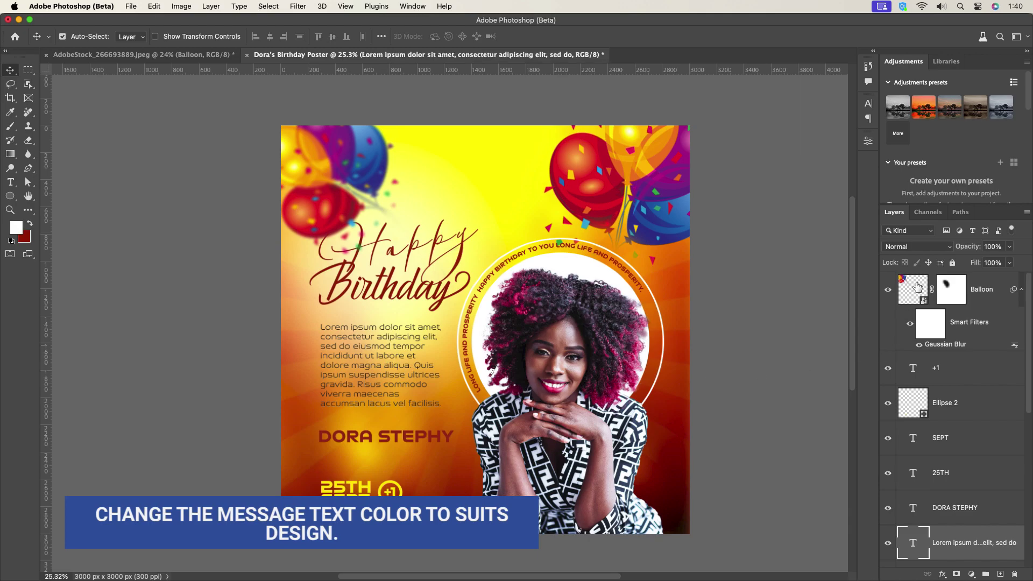
pyautogui.click(871, 110)
pyautogui.click(835, 173)
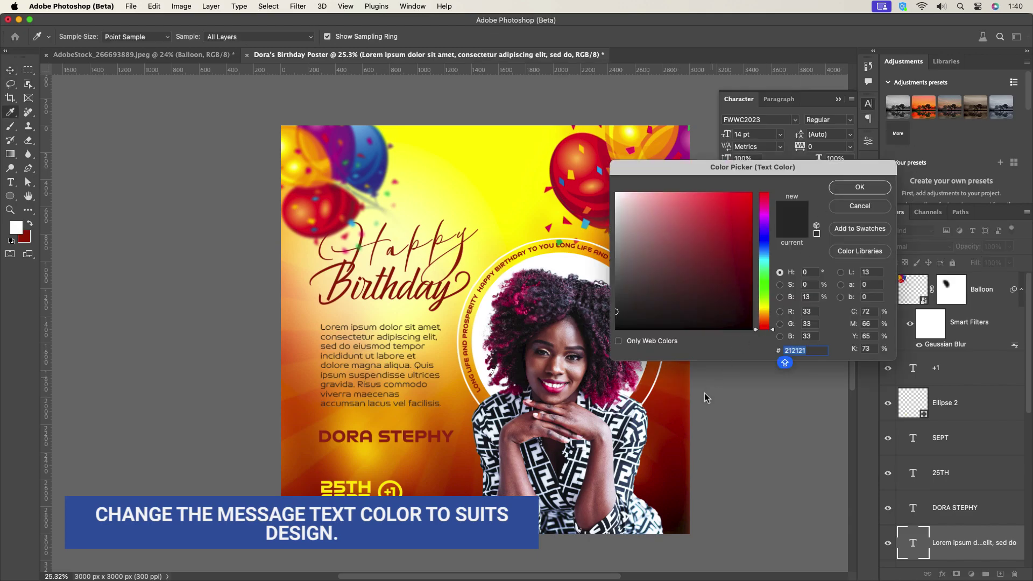
pyautogui.click(860, 188)
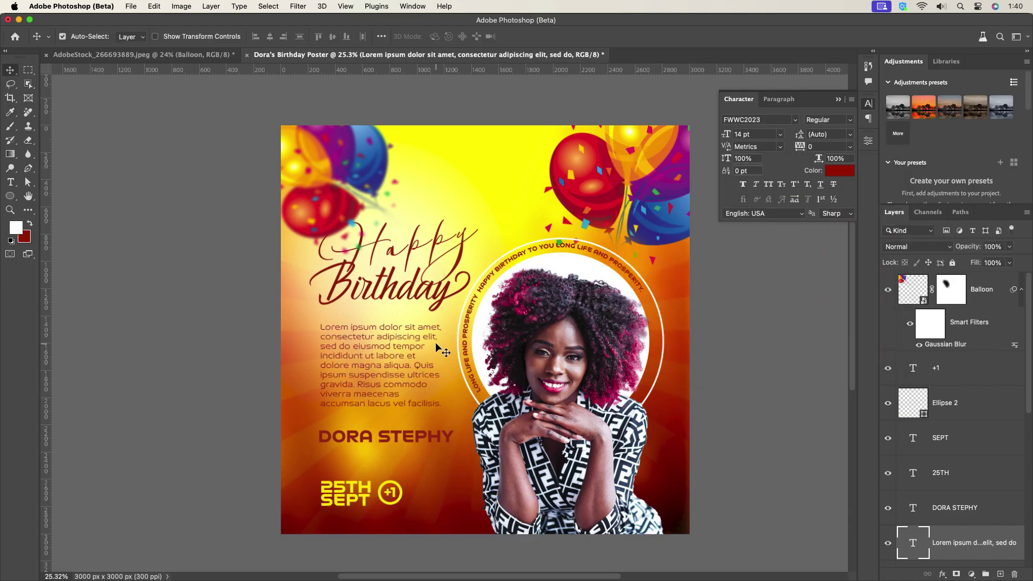
pyautogui.click(838, 100)
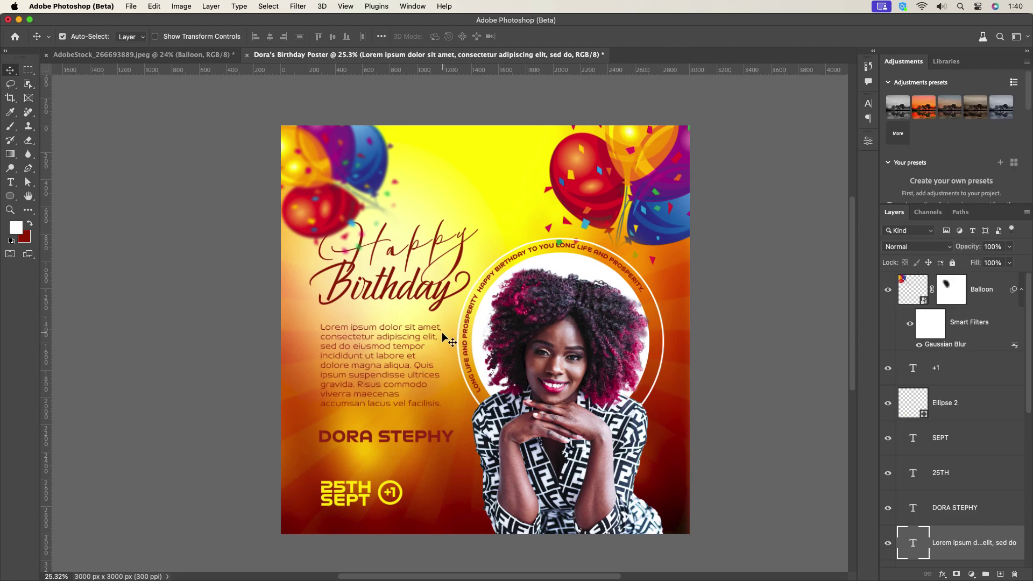
# Step: Duplicate the blurred upper-left balloon cluster into the poster's lower-right corner and scale the copy down
pyautogui.scroll(5, 381, 482)
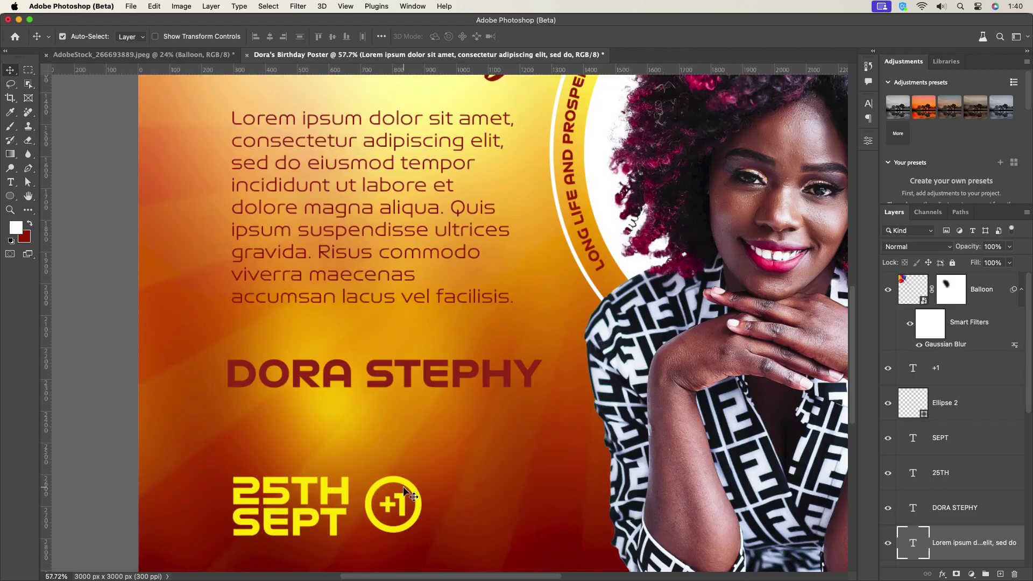
pyautogui.scroll(-3, 403, 487)
pyautogui.scroll(-2, 407, 488)
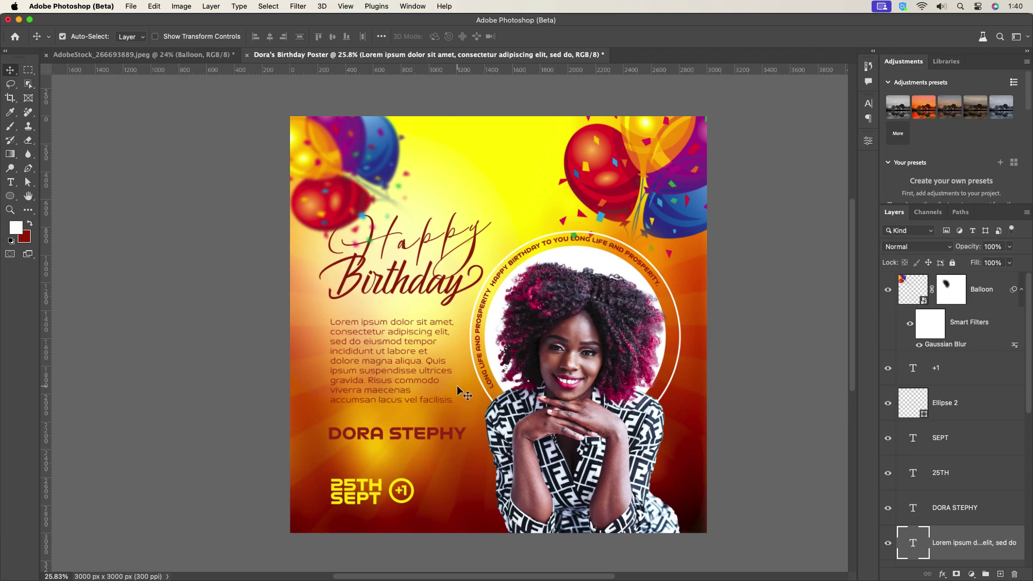
pyautogui.moveTo(503, 324); pyautogui.dragTo(468, 320)
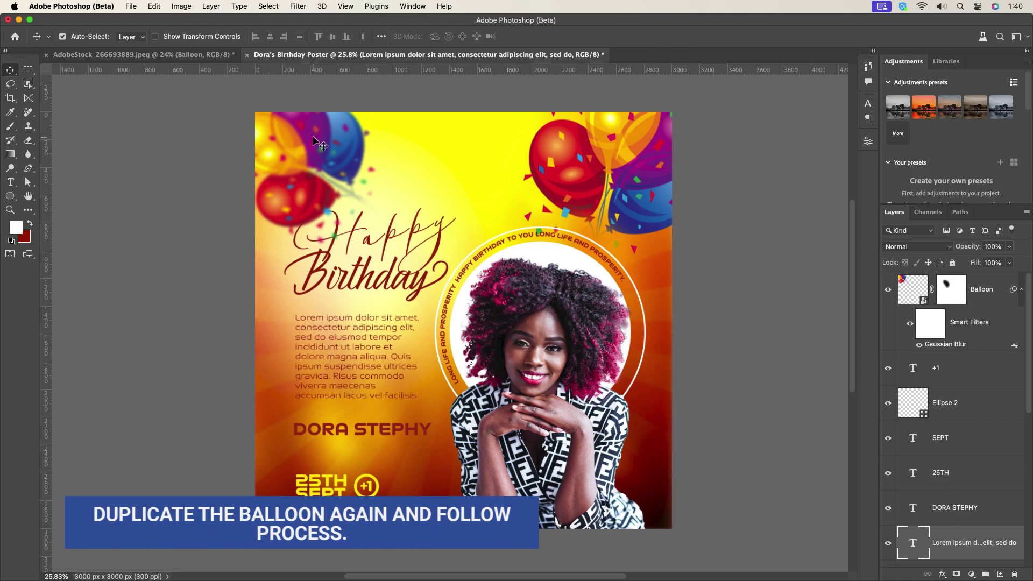
pyautogui.click(340, 150)
pyautogui.moveTo(341, 150); pyautogui.dragTo(628, 482)
pyautogui.hotkey('ctrl', 't')
pyautogui.moveTo(777, 544); pyautogui.dragTo(720, 501)
pyautogui.click(589, 36)
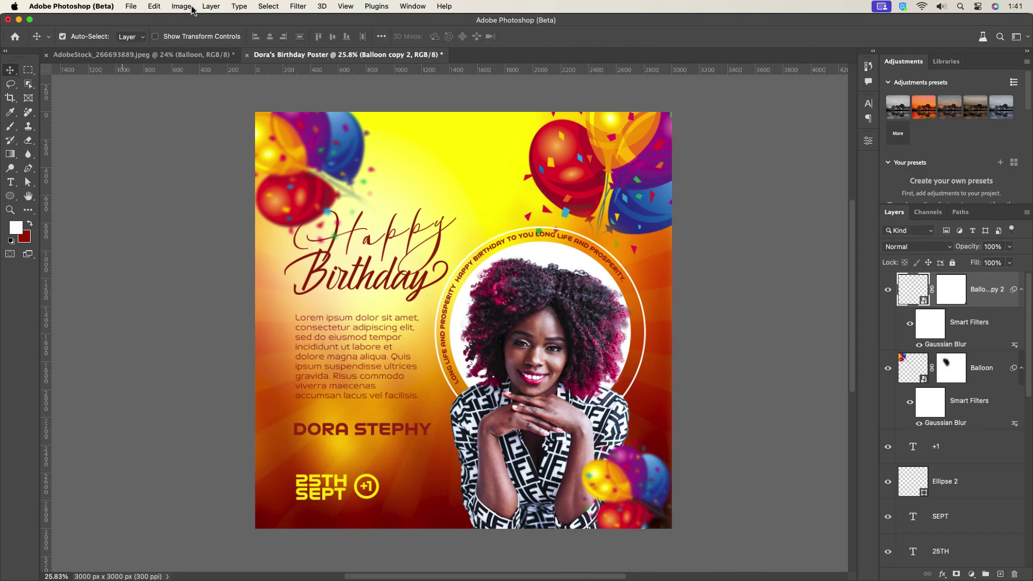
# Step: Apply a Gaussian Blur with a radius of about 26.1 pixels to the lower-right balloon copy
pyautogui.click(298, 6)
pyautogui.moveTo(322, 155)
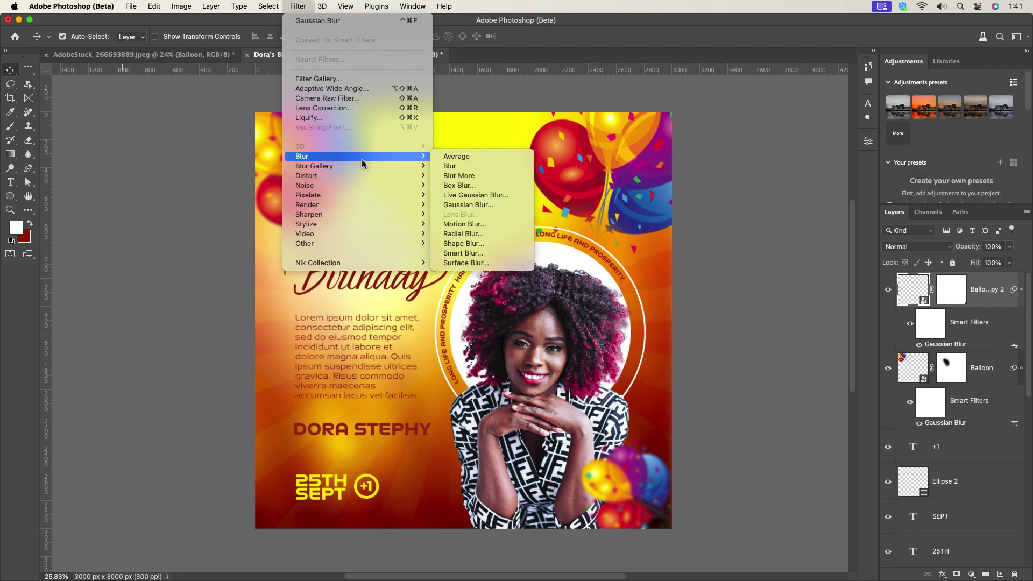
pyautogui.click(468, 196)
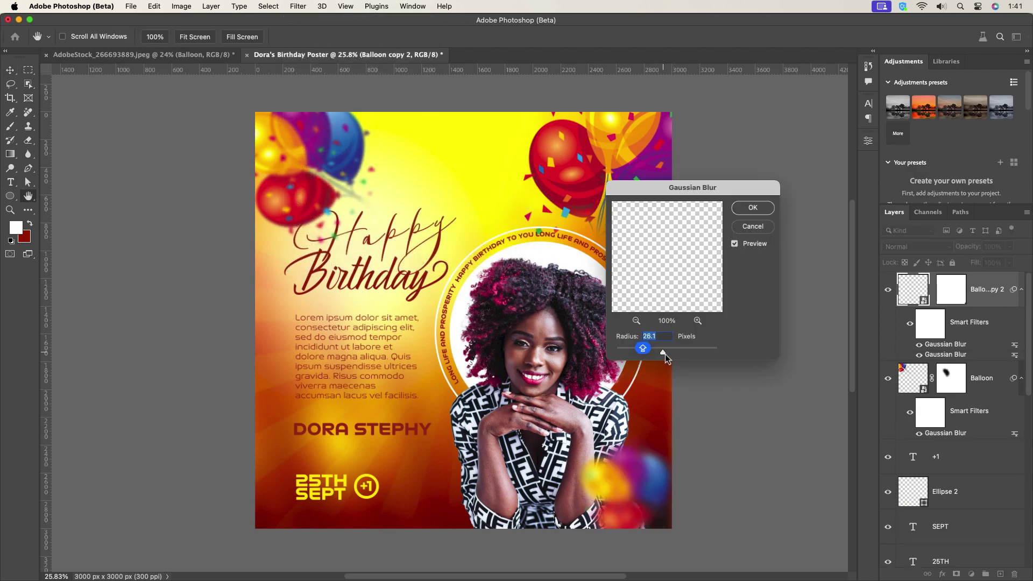
pyautogui.click(753, 208)
# Step: Collapse the smart filter lists of the two blurred balloon layers
pyautogui.press('super+0')
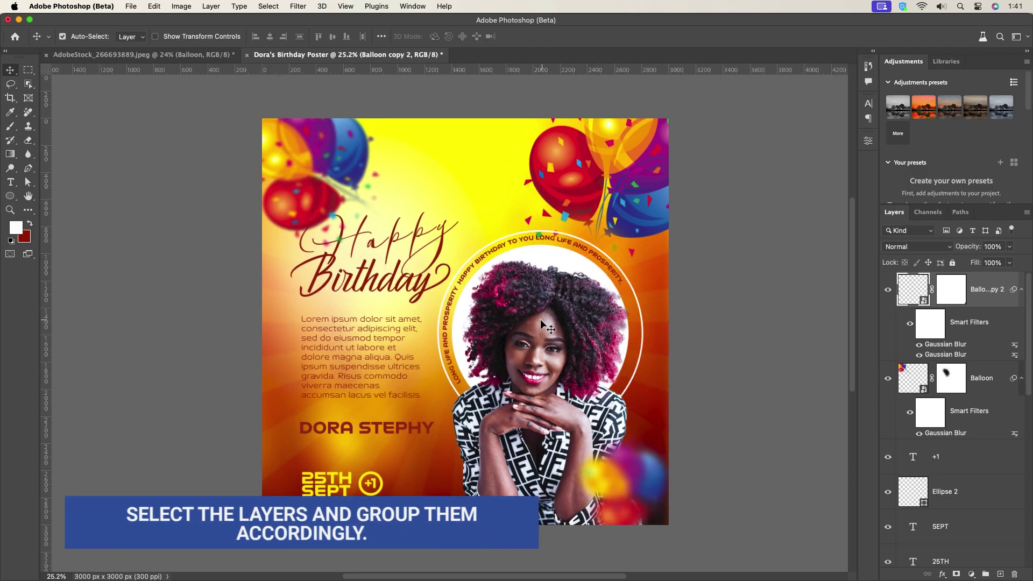
pyautogui.click(1021, 290)
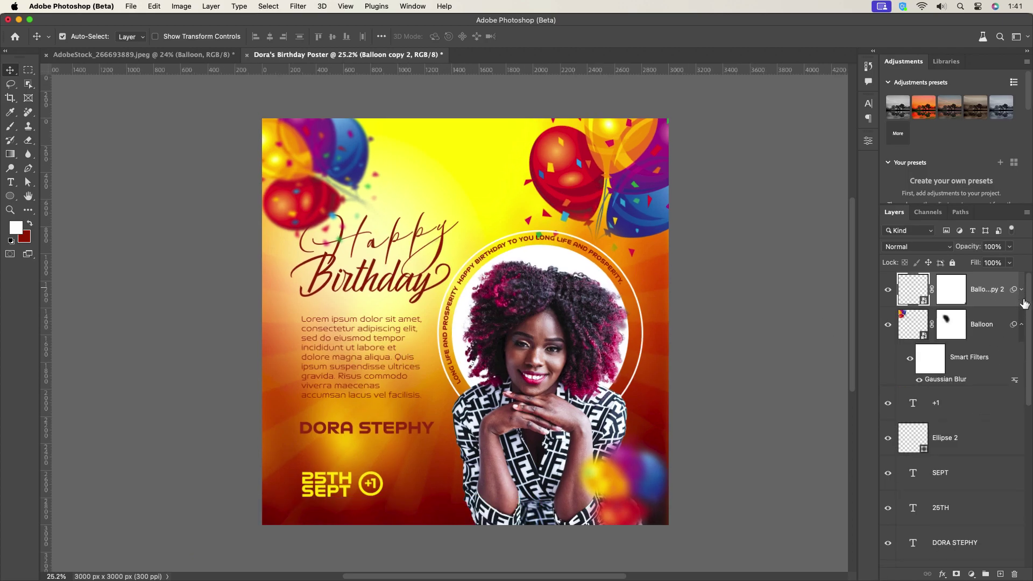
pyautogui.click(1021, 326)
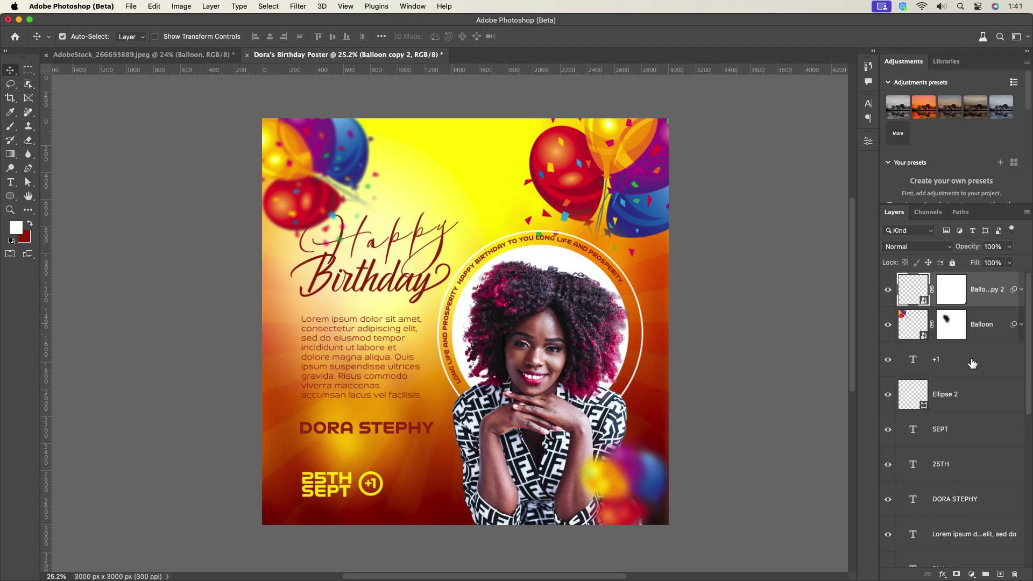
# Step: Group the two blurred balloon layers with the +1 and Ellipse 2 layers and name the group Elemets
pyautogui.click(972, 364)
pyautogui.keyDown('shift'); pyautogui.click(968, 396); pyautogui.keyUp('shift')
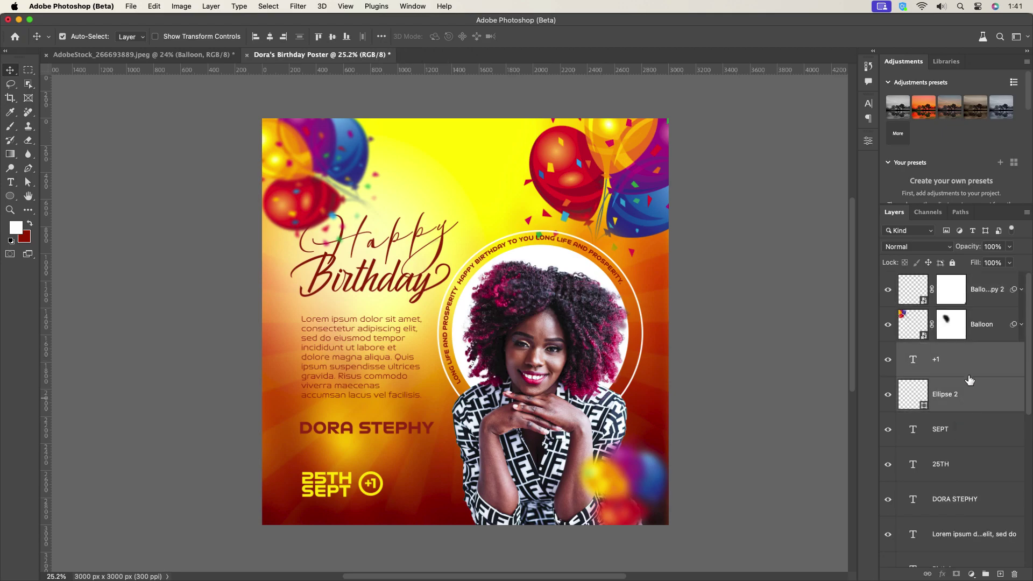
pyautogui.keyDown('shift'); pyautogui.click(976, 292); pyautogui.keyUp('shift')
pyautogui.keyDown('shift'); pyautogui.click(965, 396); pyautogui.keyUp('shift')
pyautogui.keyDown('shift'); pyautogui.click(989, 293); pyautogui.keyUp('shift')
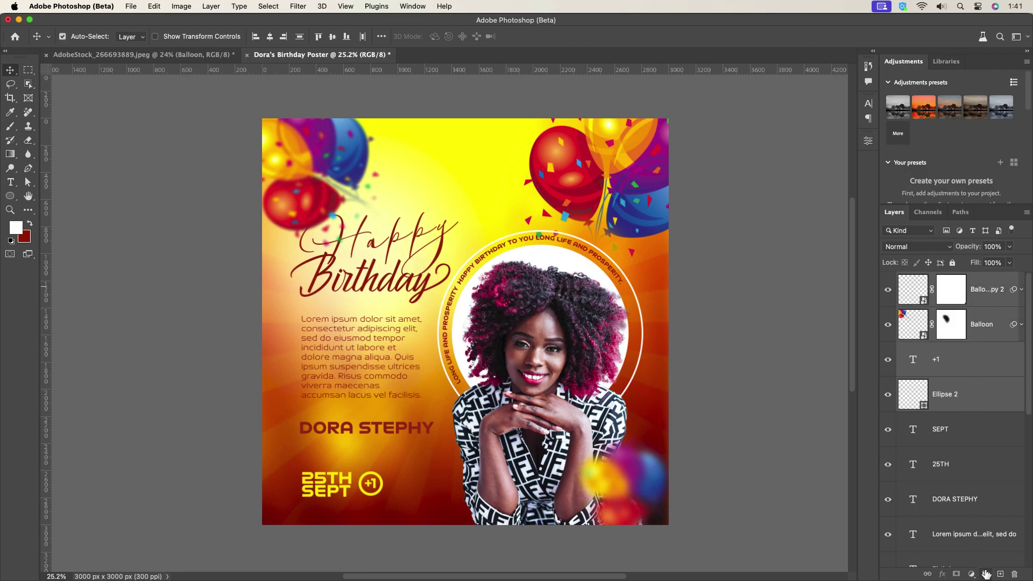
pyautogui.click(985, 573)
pyautogui.write('eLEM')
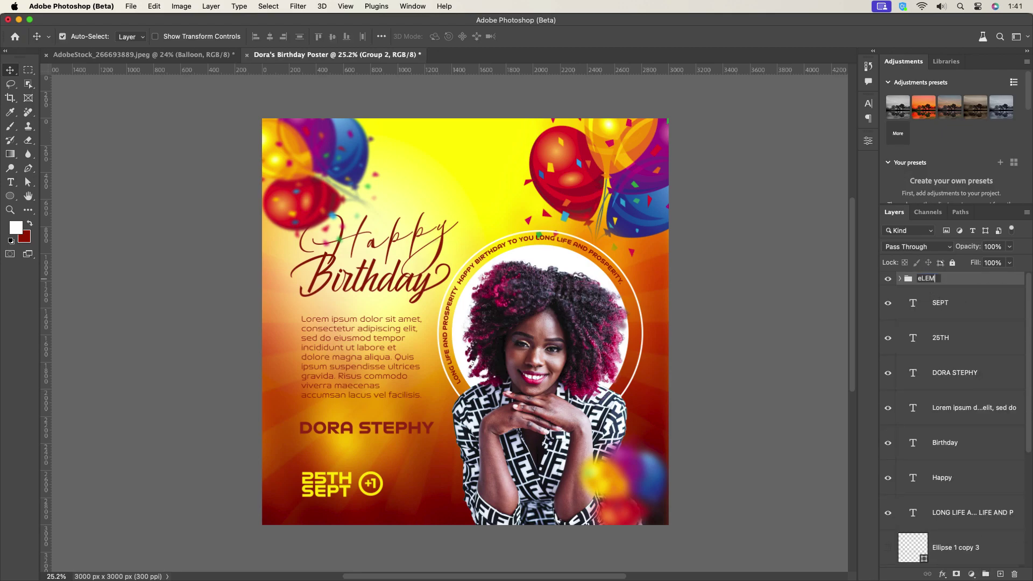
pyautogui.write('ET')
pyautogui.press('BackSpace')
pyautogui.write('E')
pyautogui.press('Return')
# Step: Group the seven text layers from SEPT down to the curved wishes and name the group Text
pyautogui.click(932, 312)
pyautogui.keyDown('shift'); pyautogui.click(976, 518); pyautogui.keyUp('shift')
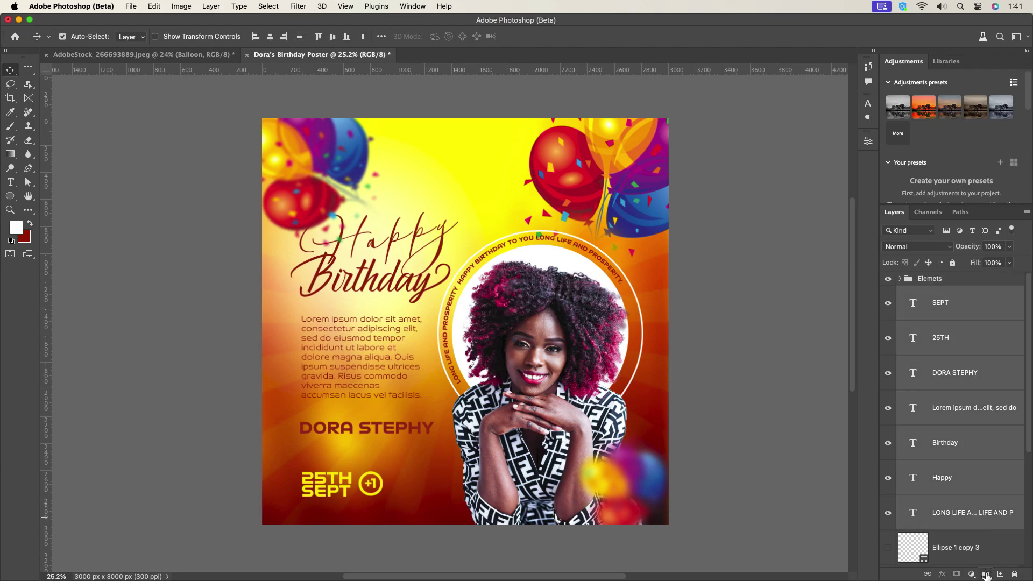
pyautogui.click(986, 574)
pyautogui.write('T')
pyautogui.press('Return')
# Step: Group the layers from Ellipse 1 copy 3 down to Balloon copy and name the group Design
pyautogui.click(956, 328)
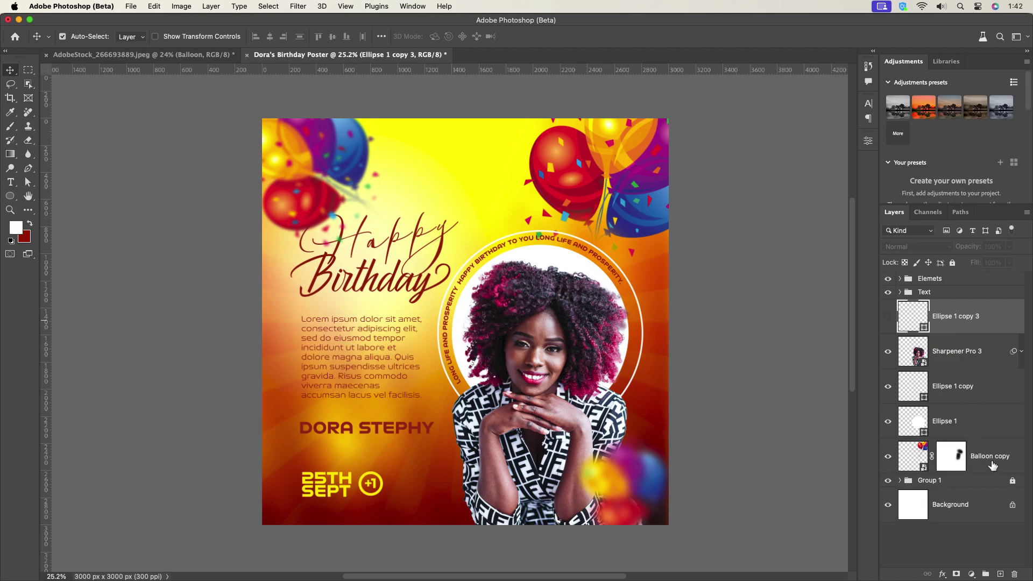
pyautogui.keyDown('shift'); pyautogui.click(993, 465); pyautogui.keyUp('shift')
pyautogui.click(984, 574)
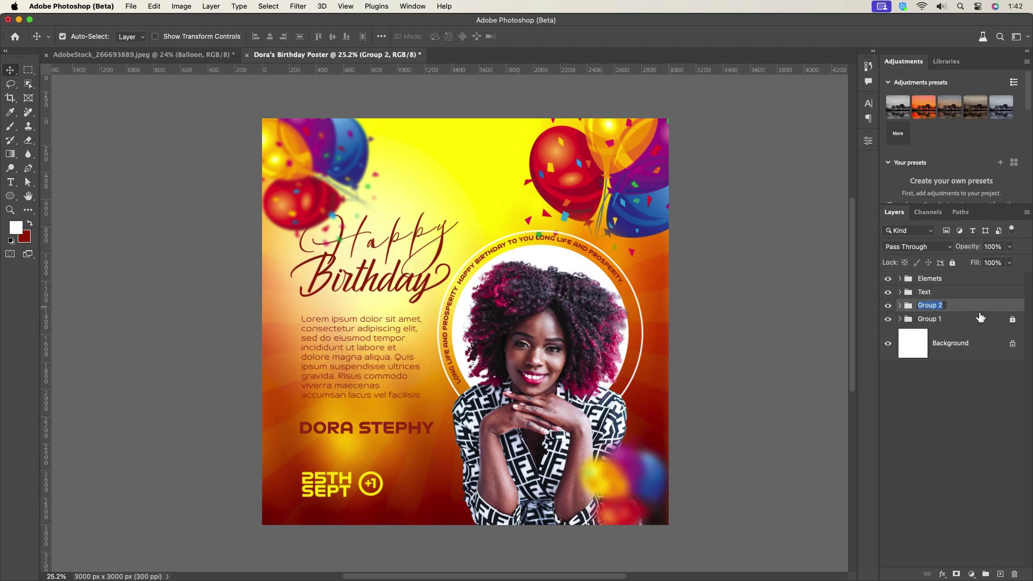
pyautogui.write('Design')
# Step: Unlock Group 1 above the Background layer and rename it BG
pyautogui.doubleClick(1012, 322)
pyautogui.click(1005, 284)
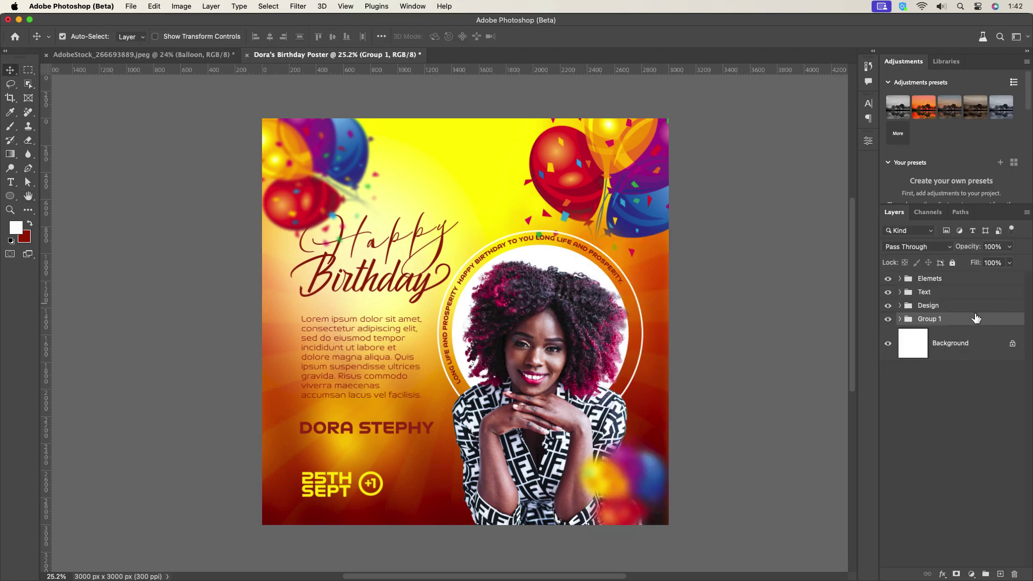
pyautogui.write('BG')
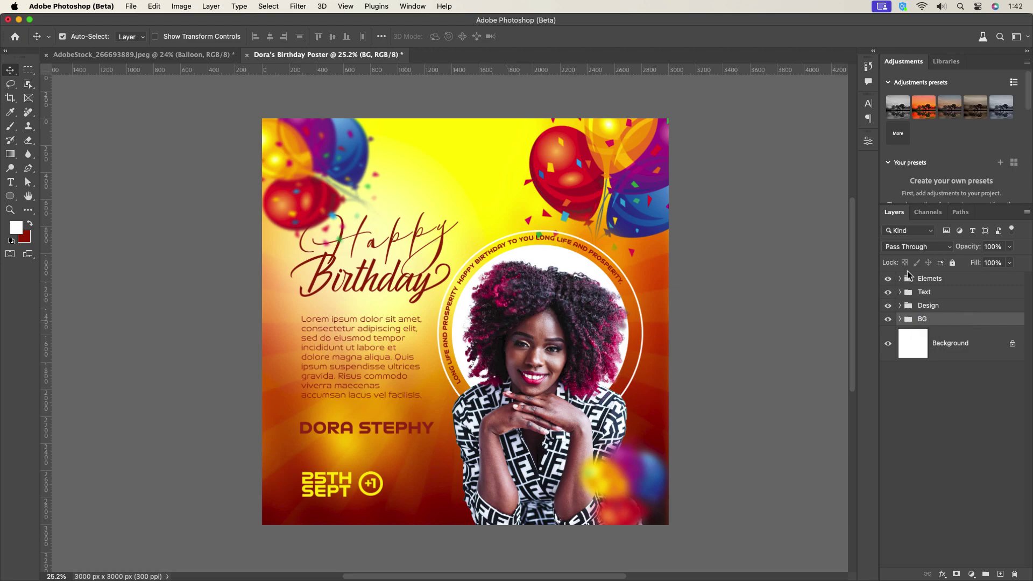
# Step: Add a Curves adjustment layer above the Elemets group, with a shadow point slightly lowered and a highlight point slightly raised
pyautogui.click(952, 281)
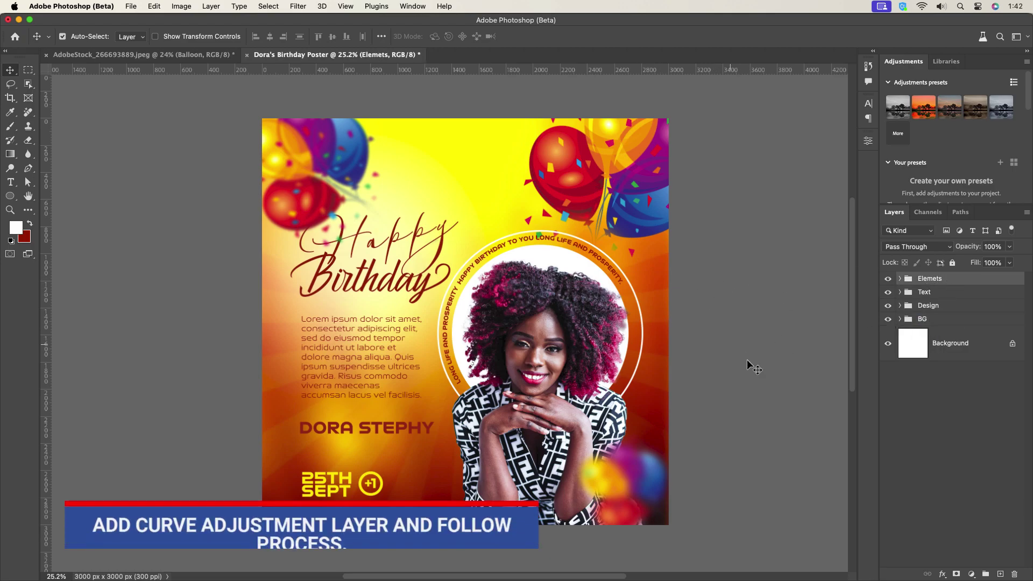
pyautogui.click(972, 573)
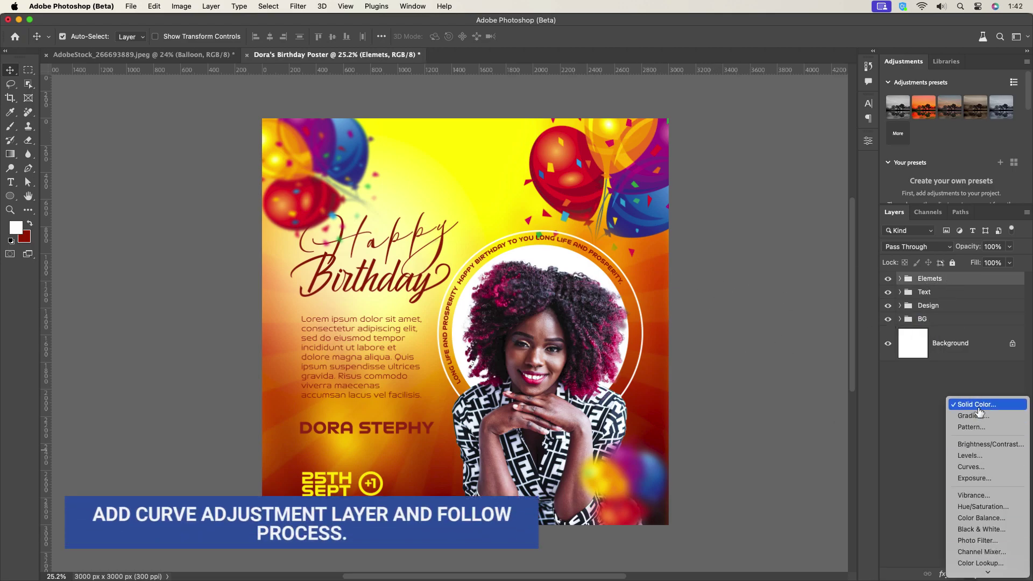
pyautogui.click(971, 466)
pyautogui.moveTo(760, 279); pyautogui.dragTo(762, 282)
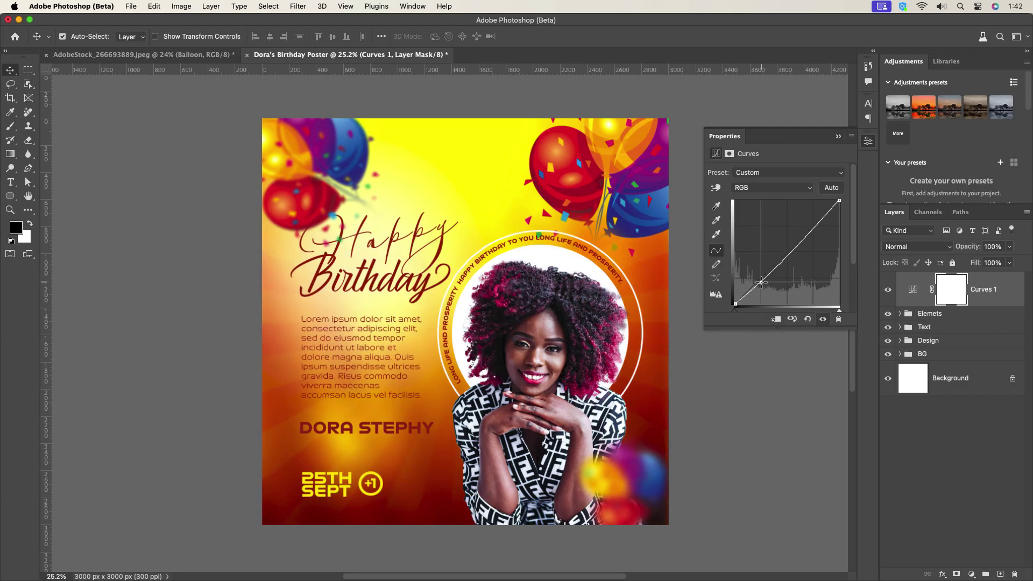
pyautogui.moveTo(820, 227); pyautogui.dragTo(821, 214)
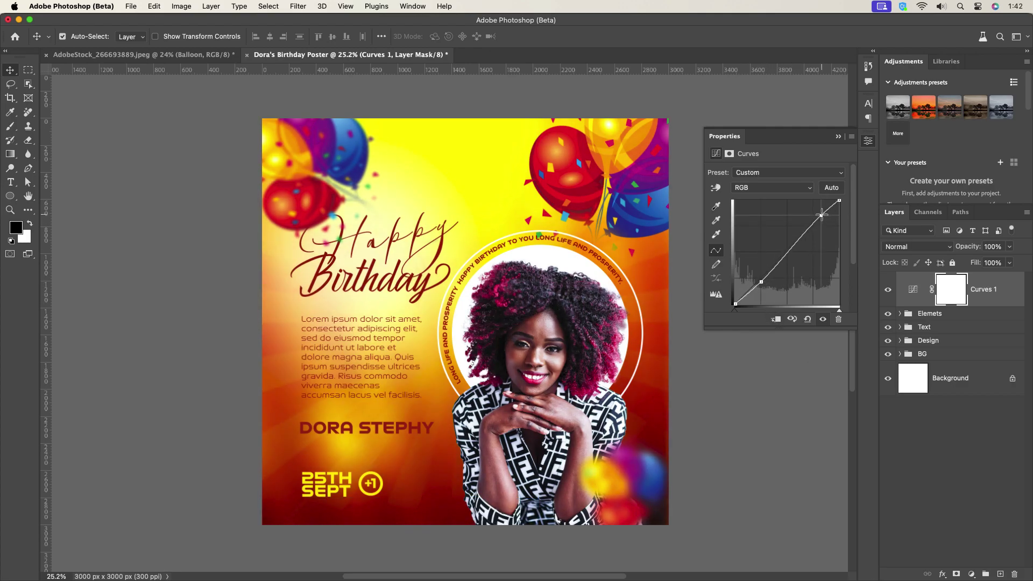
pyautogui.click(838, 138)
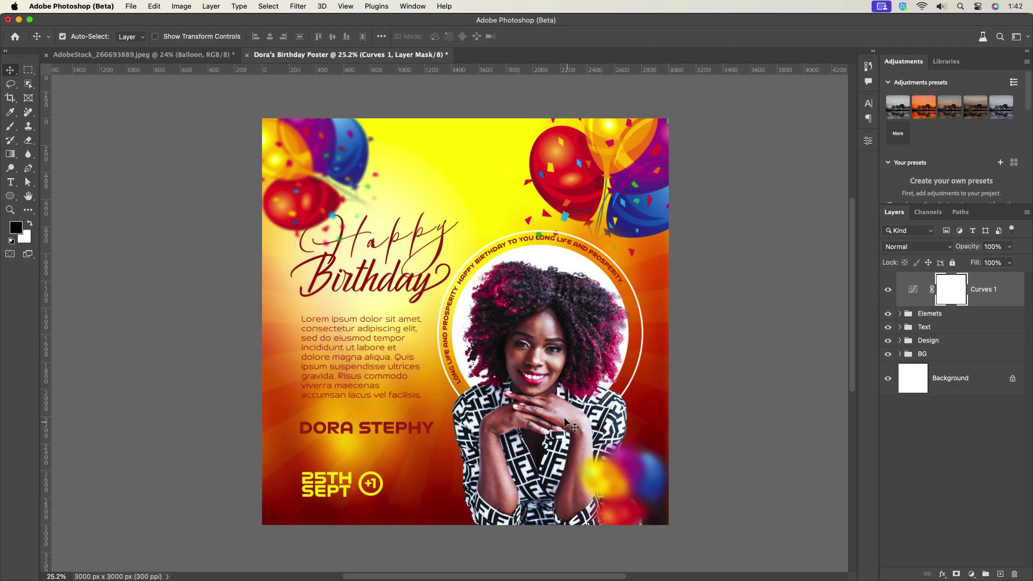
# Step: Create a new empty layer above the woman's photo layer and clip it to that layer
pyautogui.click(572, 428)
pyautogui.click(1004, 572)
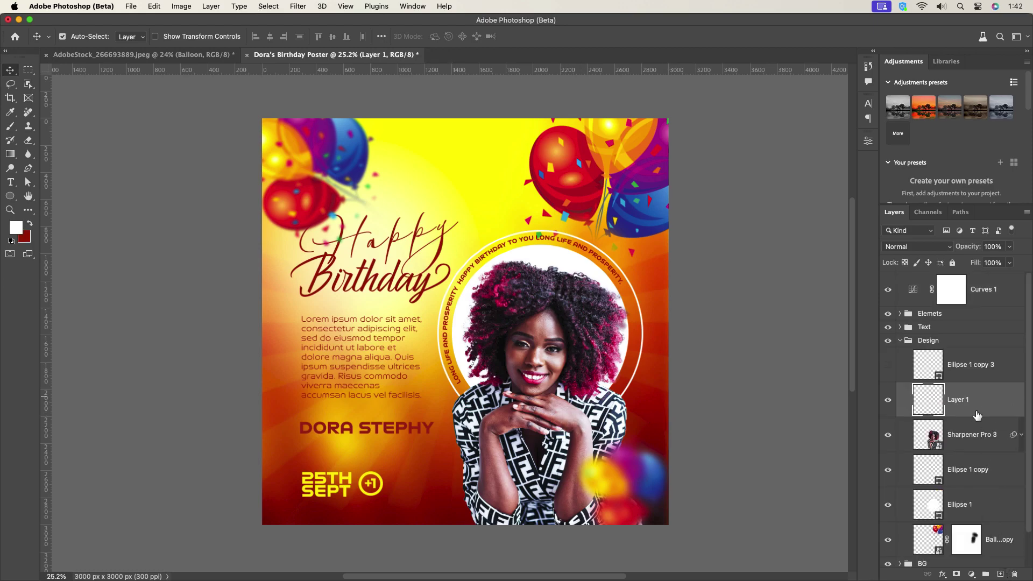
pyautogui.keyDown('alt'); pyautogui.click(984, 417); pyautogui.keyUp('alt')
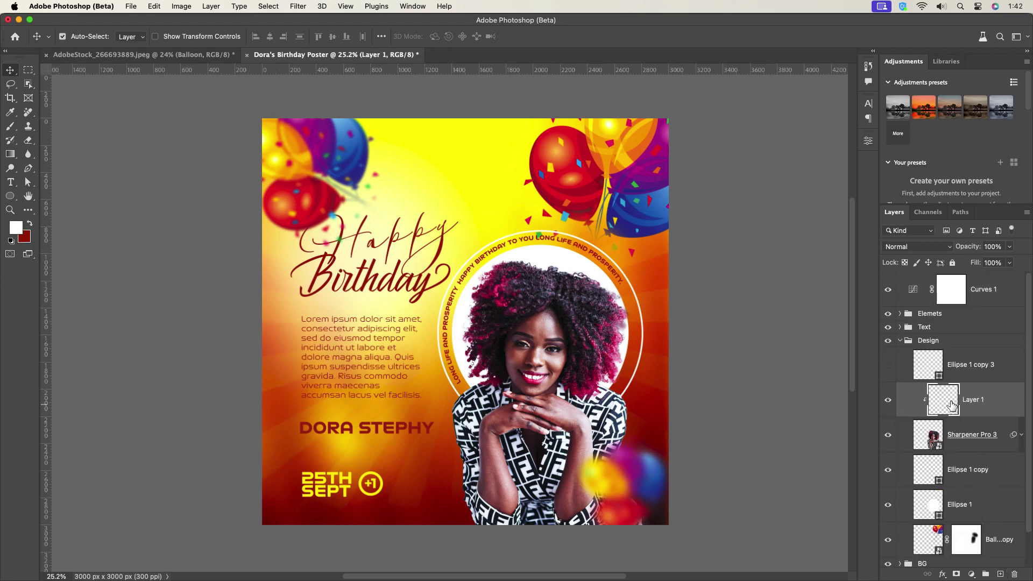
# Step: Set the foreground color to a dark red sampled from the lower part of the poster background
pyautogui.click(16, 227)
pyautogui.click(429, 306)
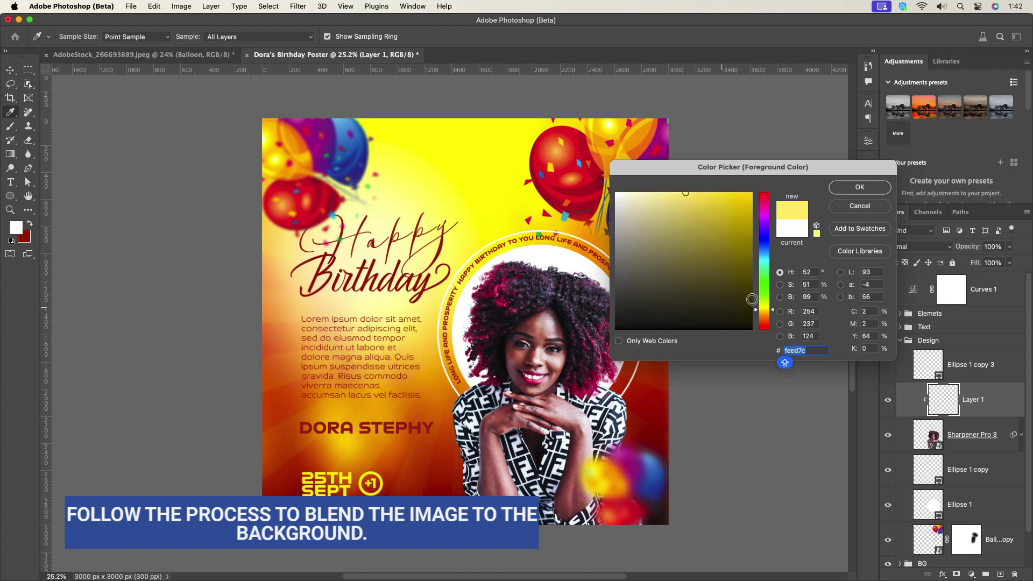
pyautogui.click(446, 454)
pyautogui.press('Return')
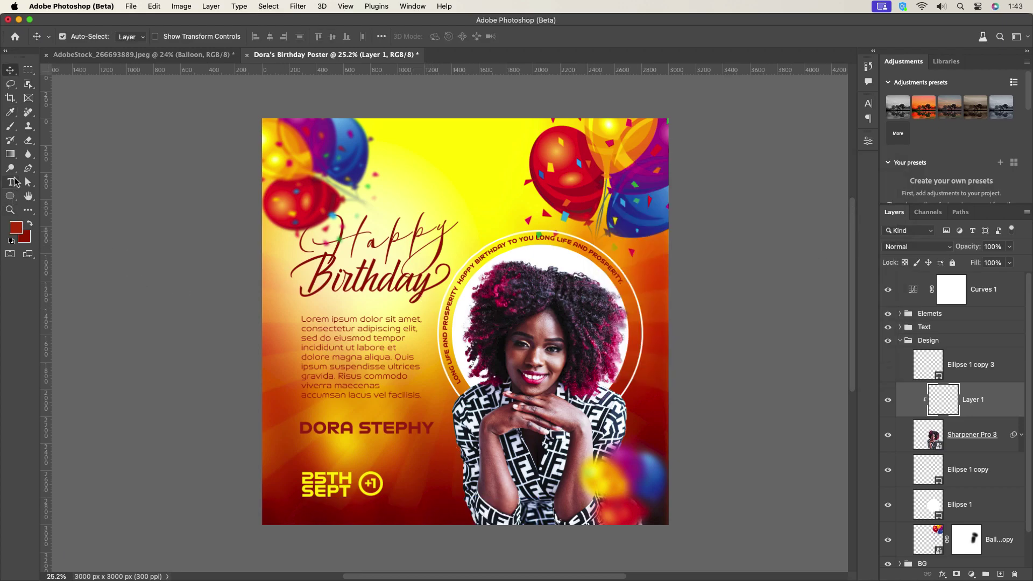
# Step: Brush the dark red softly along both outer edges of the woman's hair and clothing on the clipped layer
pyautogui.click(10, 128)
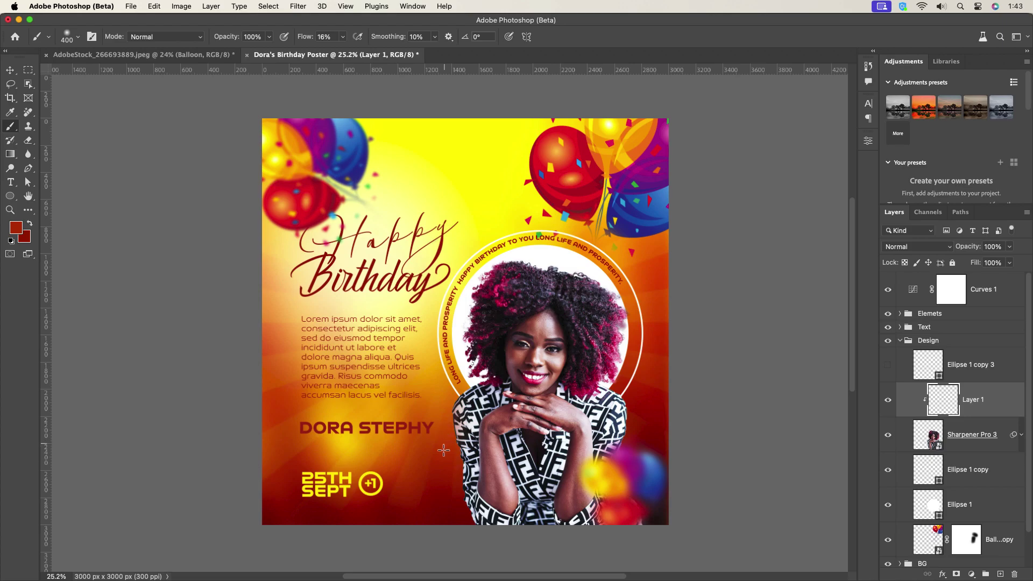
pyautogui.moveTo(452, 507); pyautogui.dragTo(449, 445)
pyautogui.moveTo(635, 403)
pyautogui.mouseDown()
pyautogui.moveTo(600, 403)
pyautogui.moveTo(612, 381)
pyautogui.mouseUp()
pyautogui.moveTo(637, 330)
pyautogui.mouseDown()
pyautogui.moveTo(611, 305)
pyautogui.moveTo(611, 288)
pyautogui.moveTo(617, 356)
pyautogui.mouseUp()
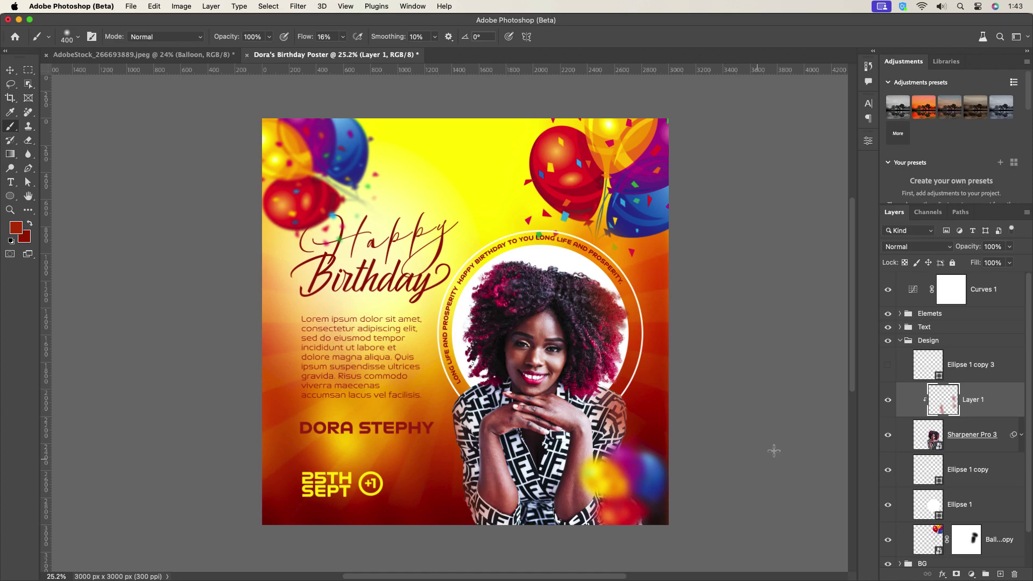
# Step: Raise the Current Layer black point in the Blend If options of the clipped paint layer to blend the red paint
pyautogui.scroll(-1, 597, 409)
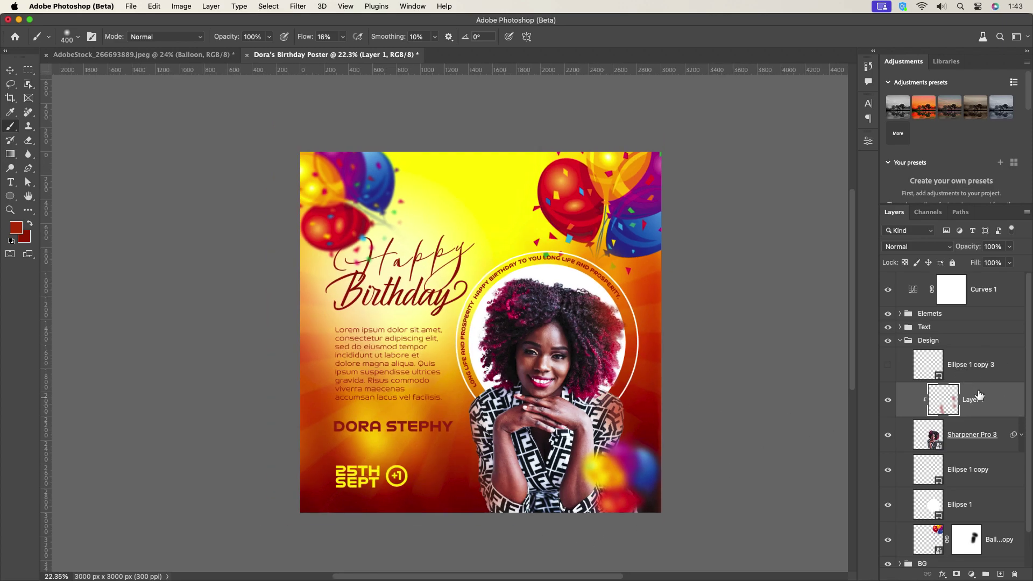
pyautogui.doubleClick(998, 398)
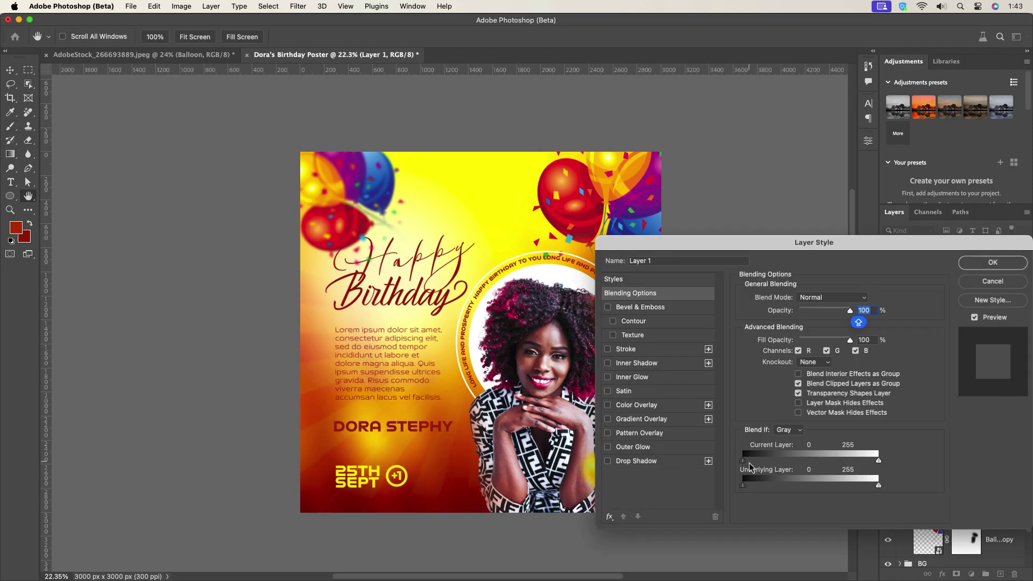
pyautogui.moveTo(743, 460); pyautogui.dragTo(778, 461)
pyautogui.click(992, 262)
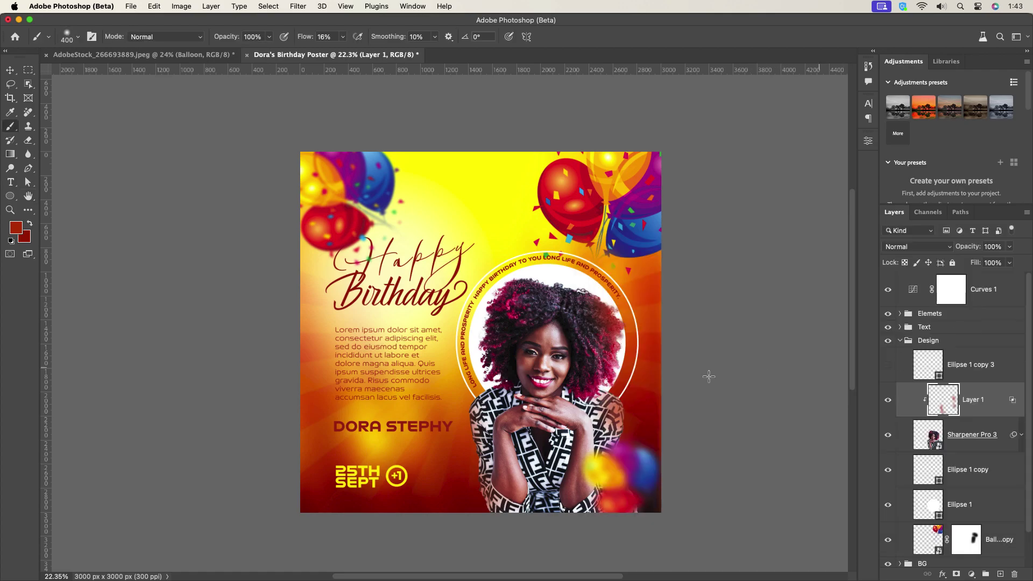
# Step: Collapse the Design group and switch to the Move tool
pyautogui.scroll(2, 547, 352)
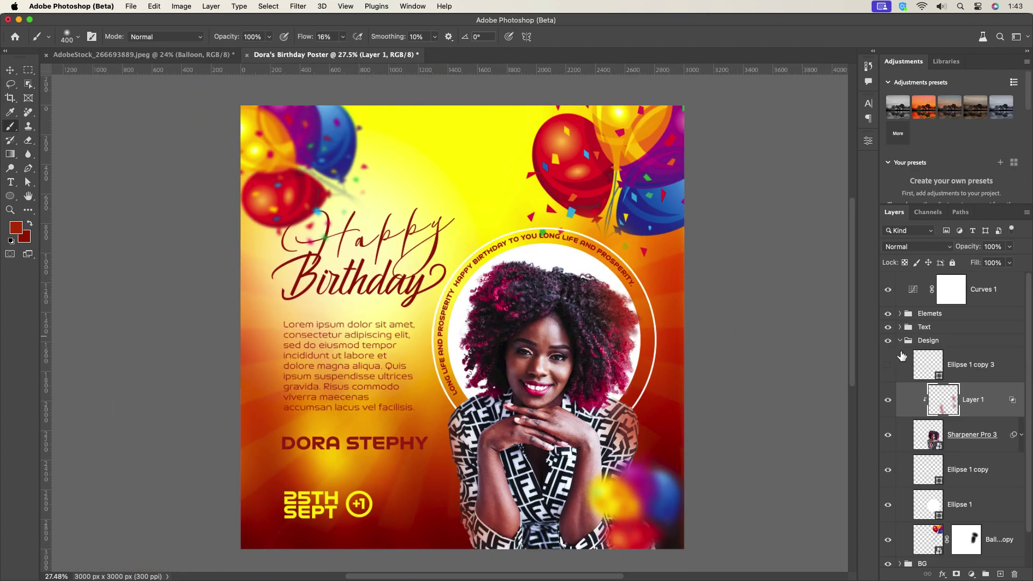
pyautogui.click(900, 340)
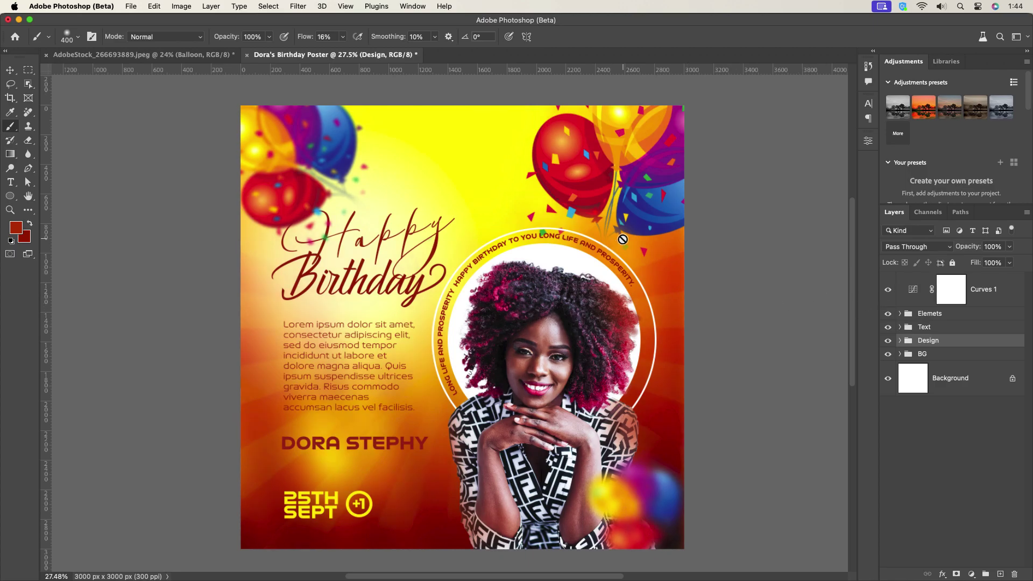
pyautogui.press('v')
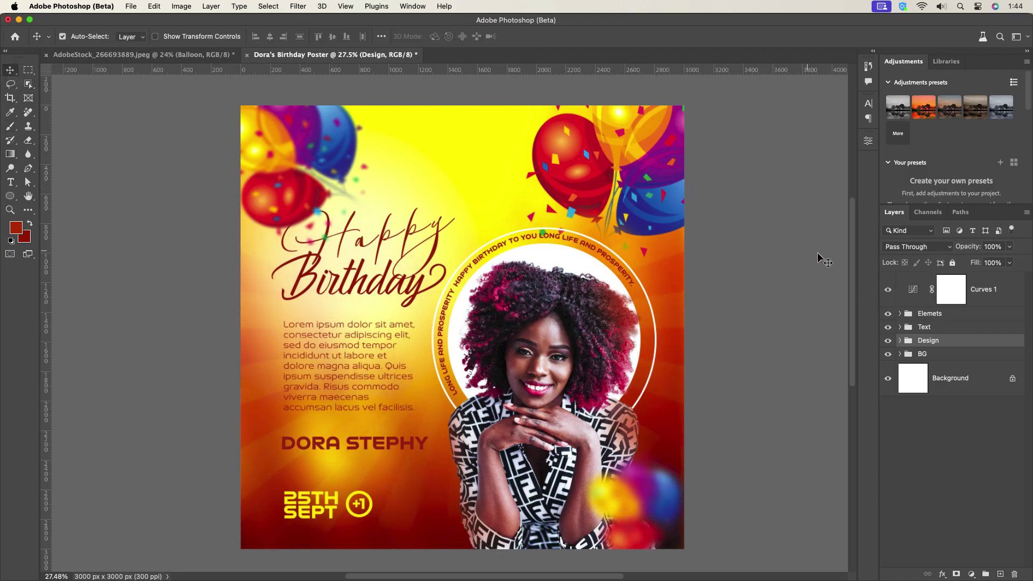